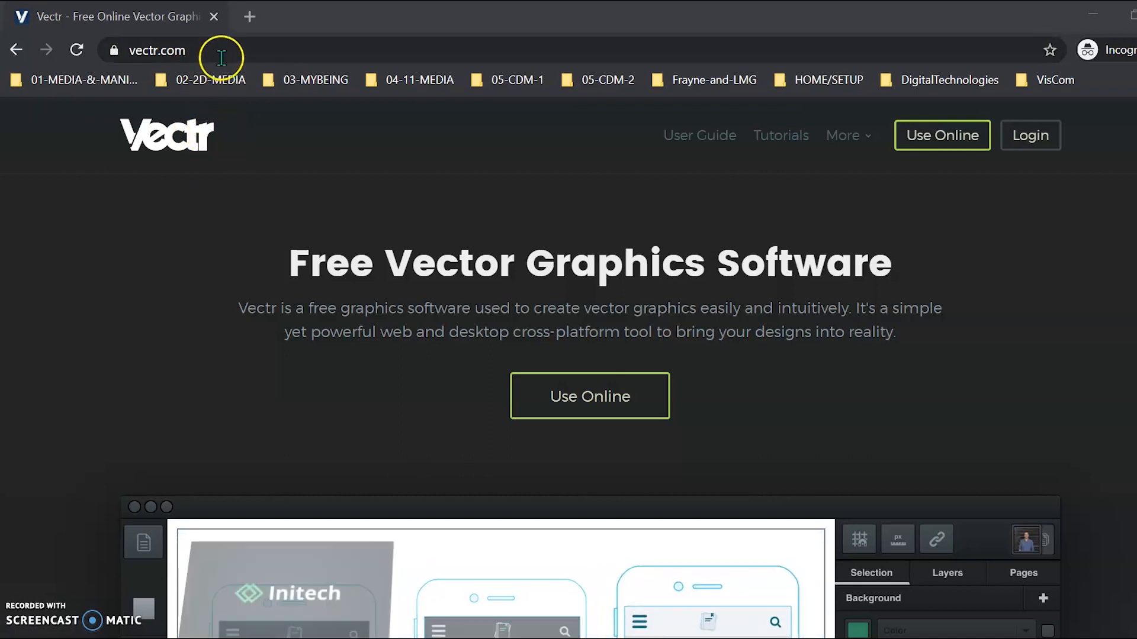
Step: Open the account sign-up form from the vectr.com home page
left_click(174, 58)
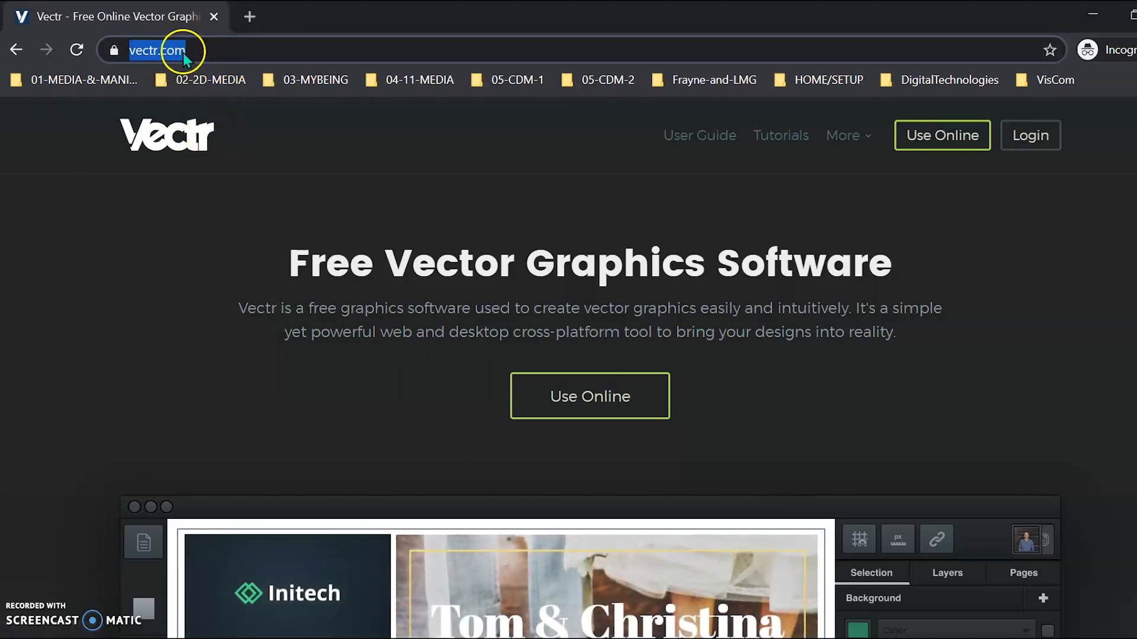
left_click(239, 194)
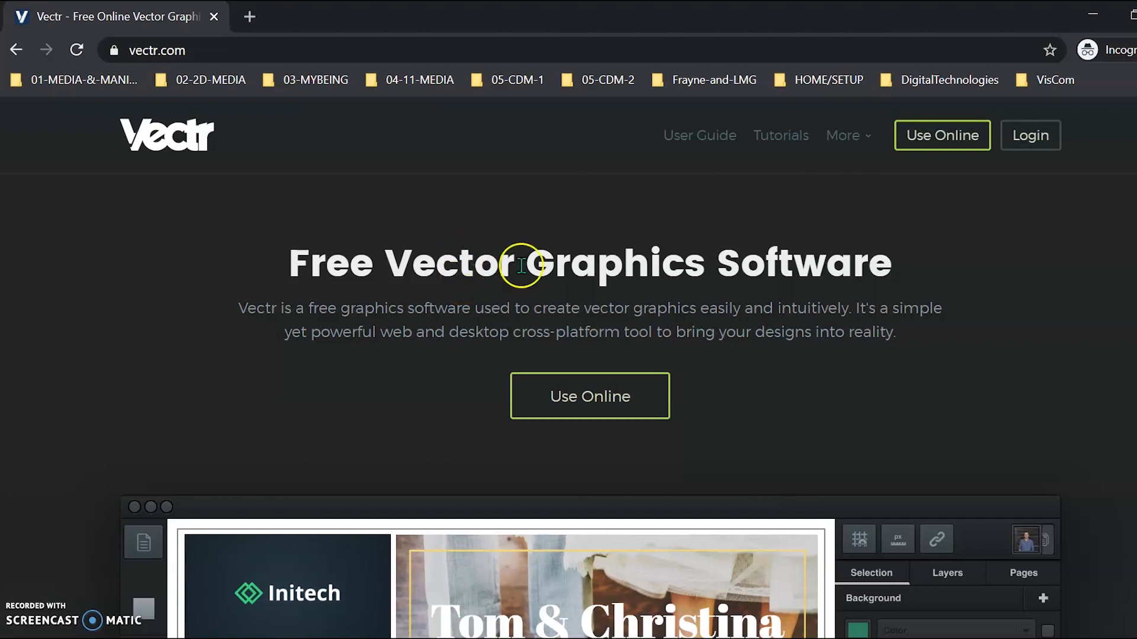
scroll(862, 308, "down", 2)
scroll(862, 308, "down", 3)
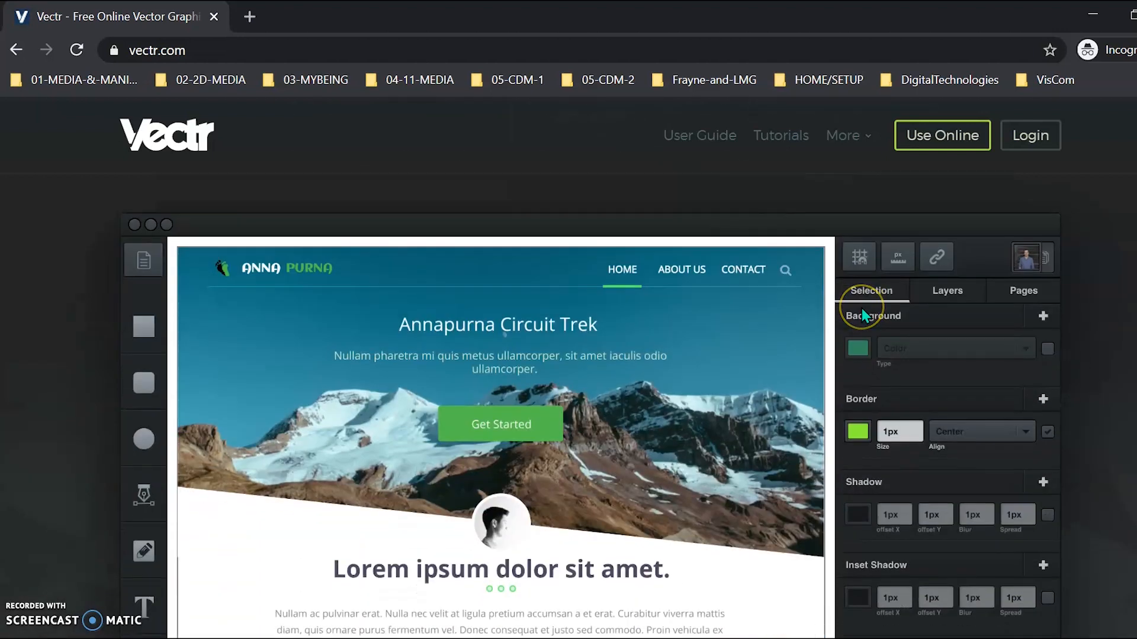
scroll(861, 308, "up", 5)
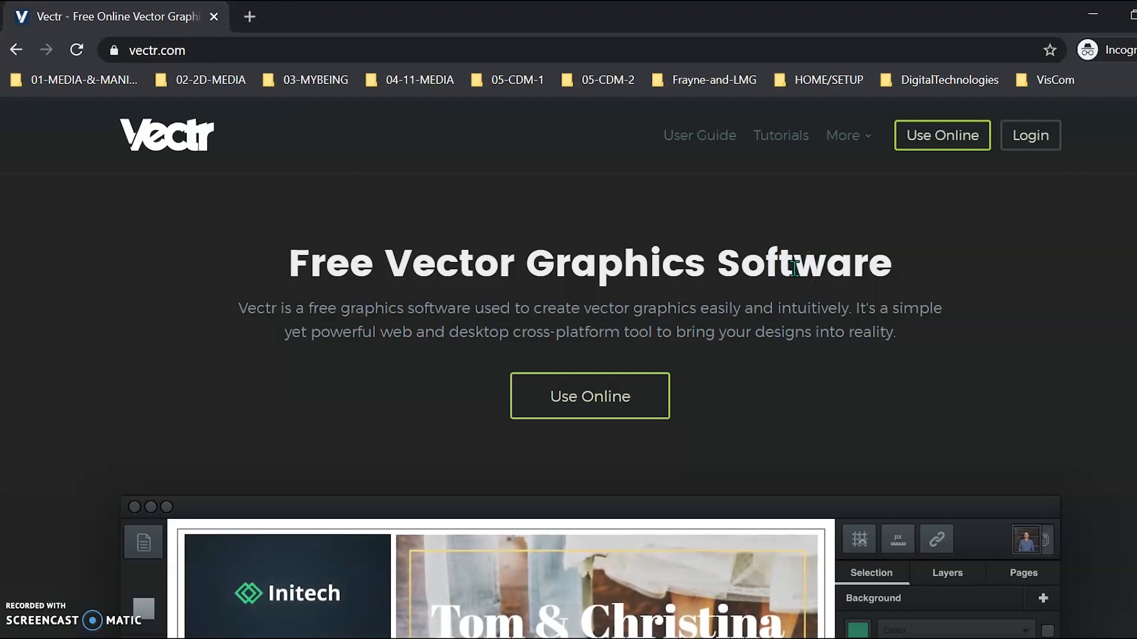
left_click(1031, 136)
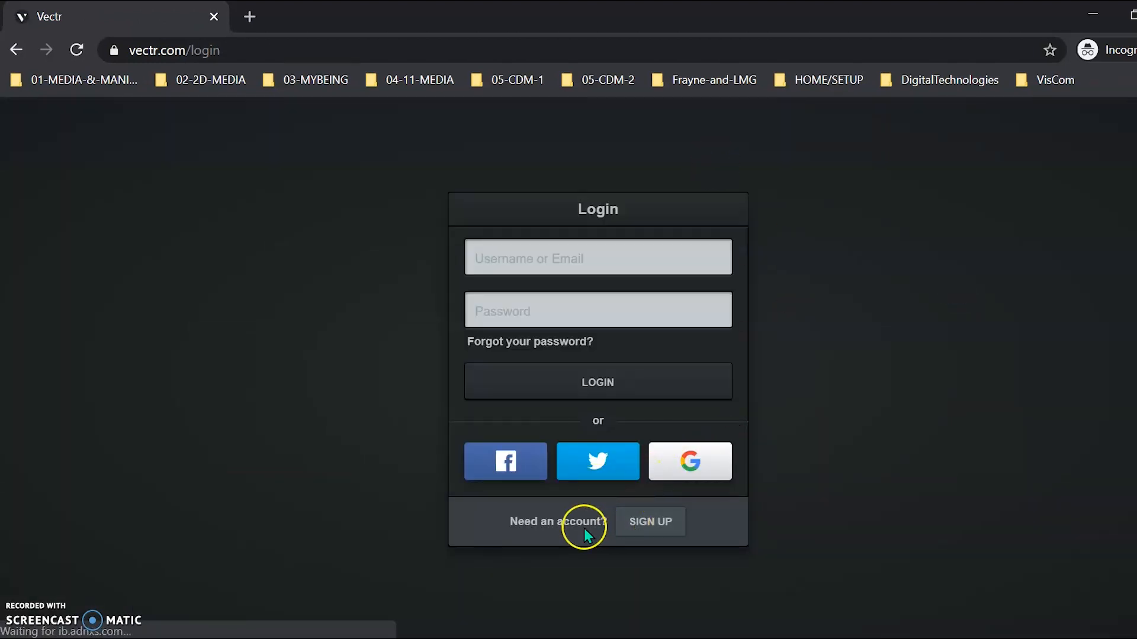
left_click(661, 529)
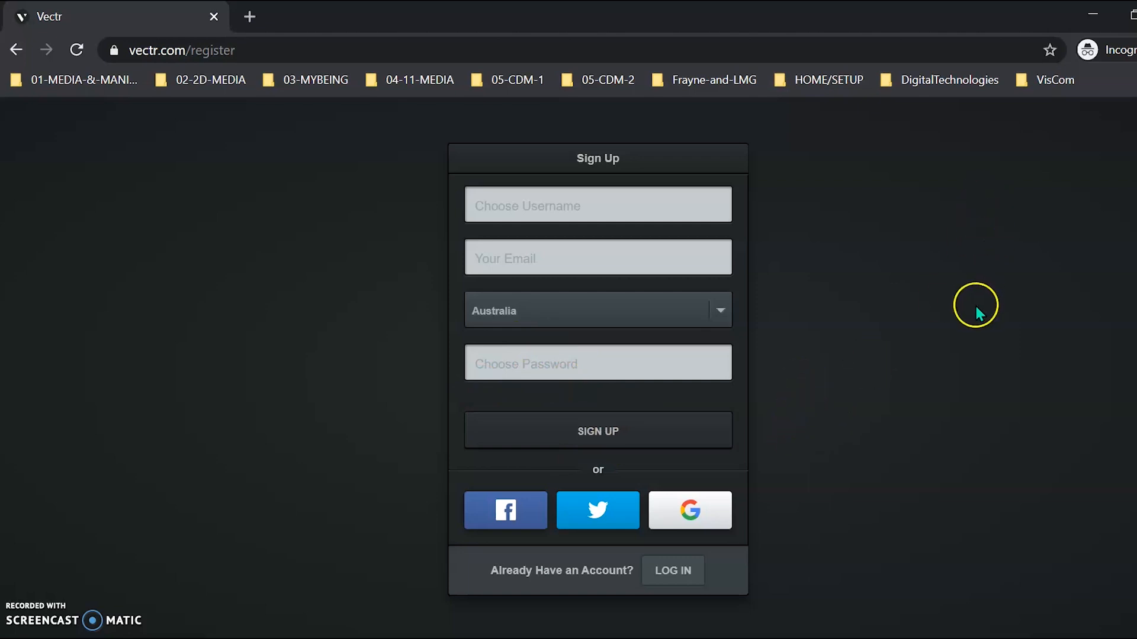
Step: Switch to the browser window with the signed-in Vectr account and create a new file
key("alt+Tab")
key("alt+Tab")
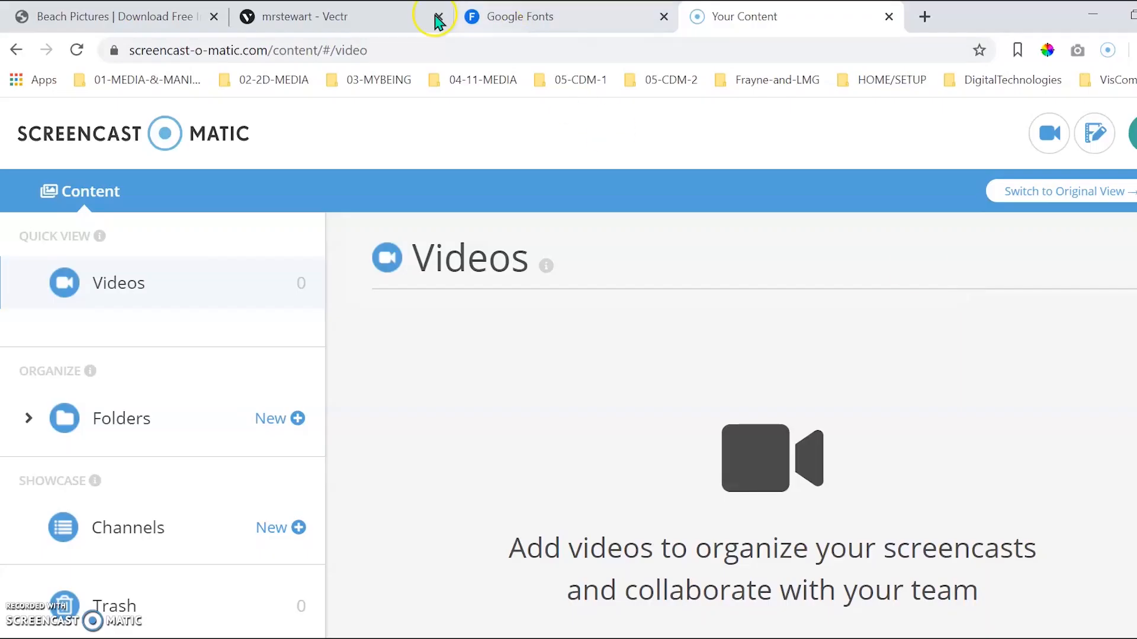
left_click(429, 16)
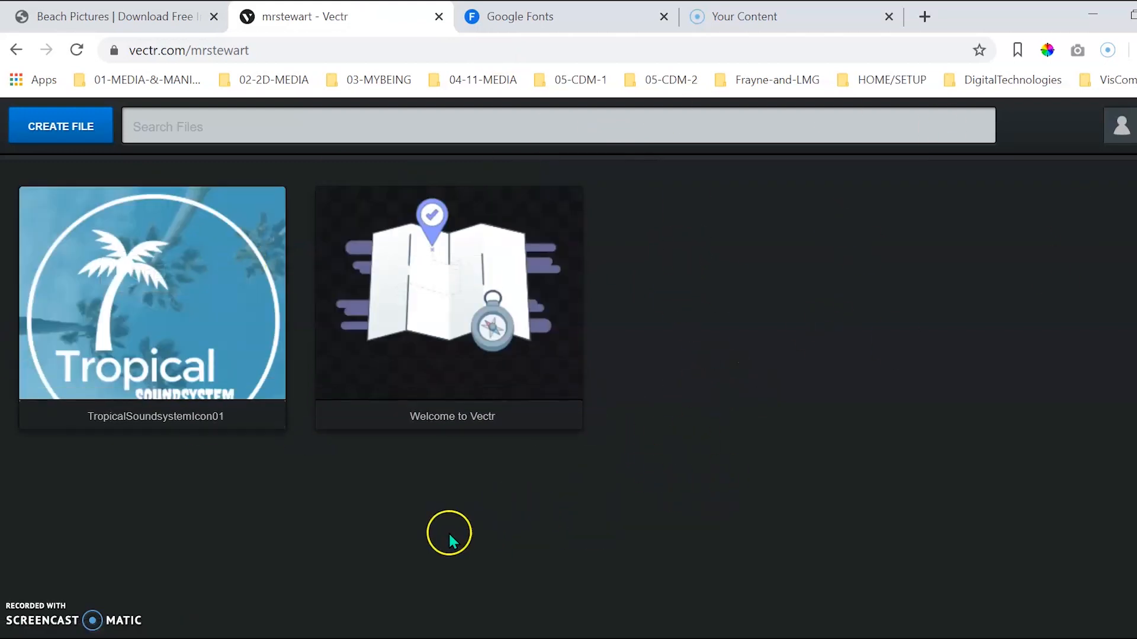
mouse_move(119, 343)
left_click(81, 121)
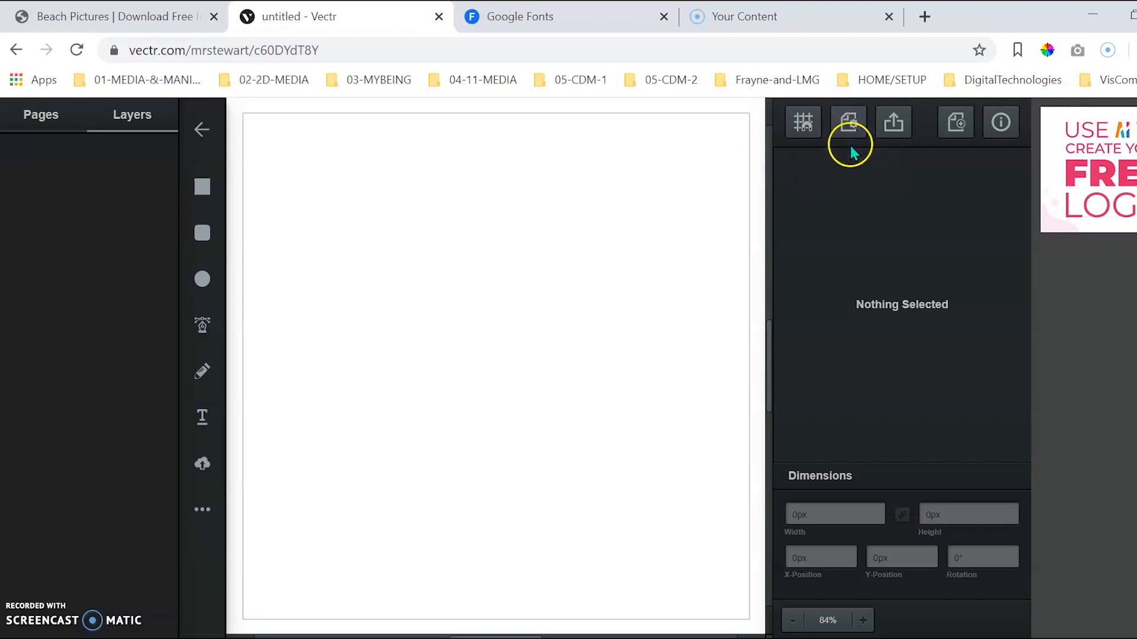
Step: Name the file TropicalSoundsystemLogo and save the filename, keeping pixels as the unit
left_click(850, 126)
left_click(824, 170)
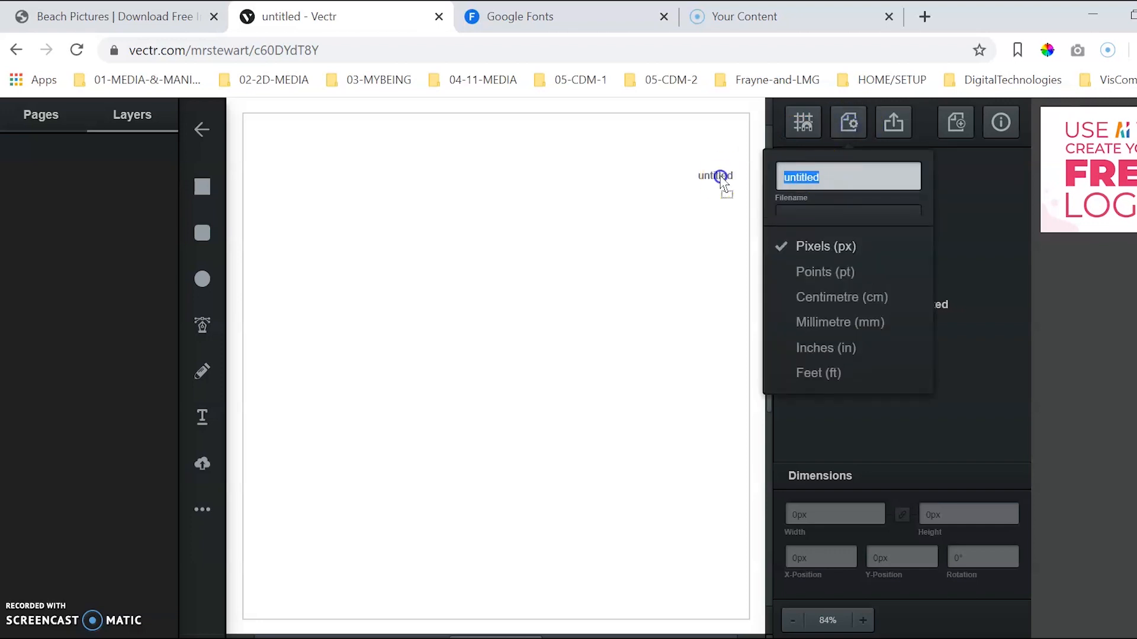
type("T")
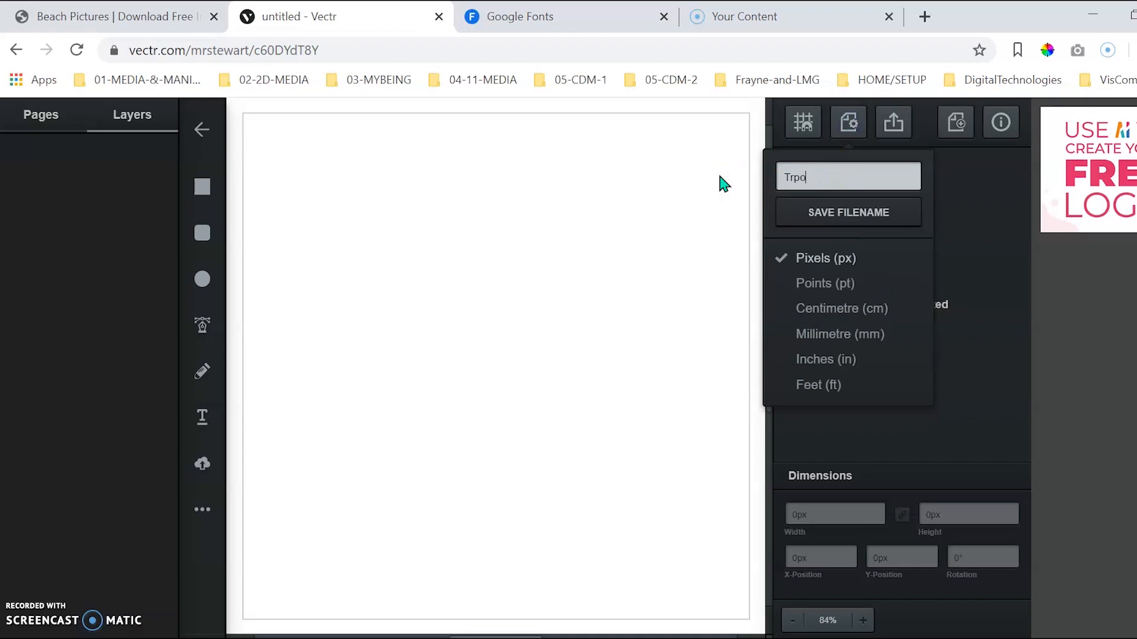
type("rpo")
key("BackSpace")
key("BackSpace")
type("opicalSoundsystemLogo")
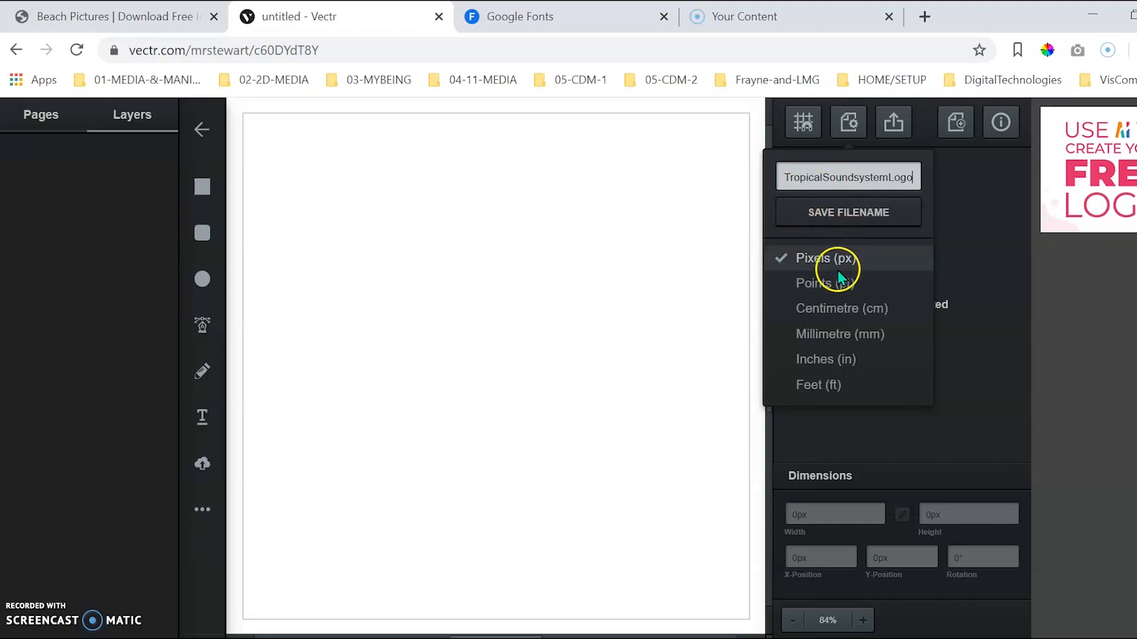
left_click(834, 217)
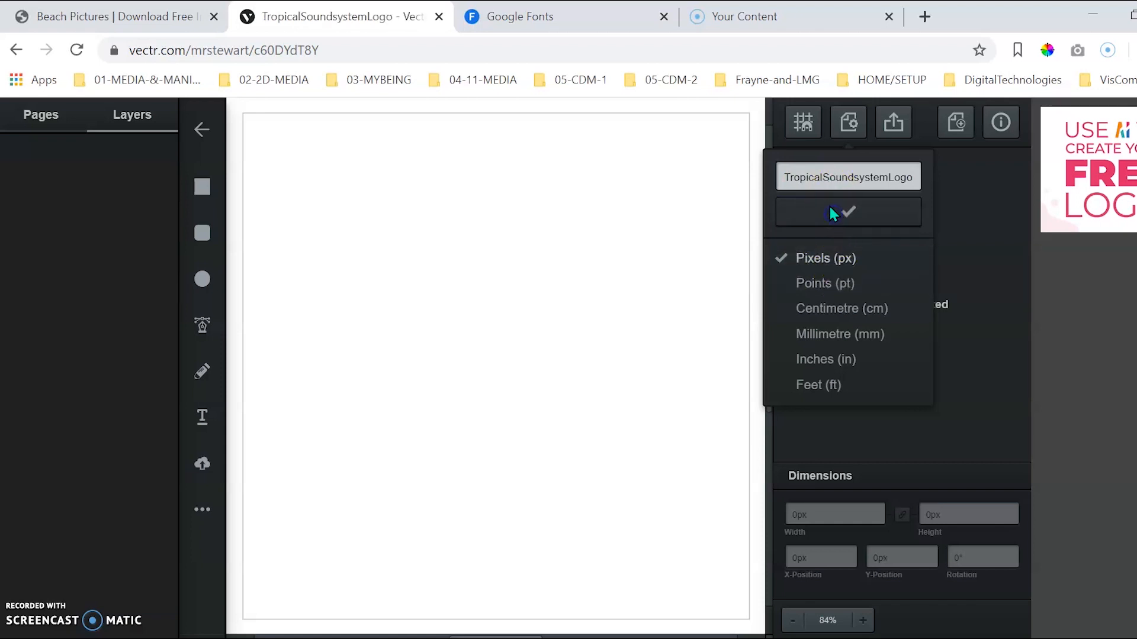
left_click(991, 183)
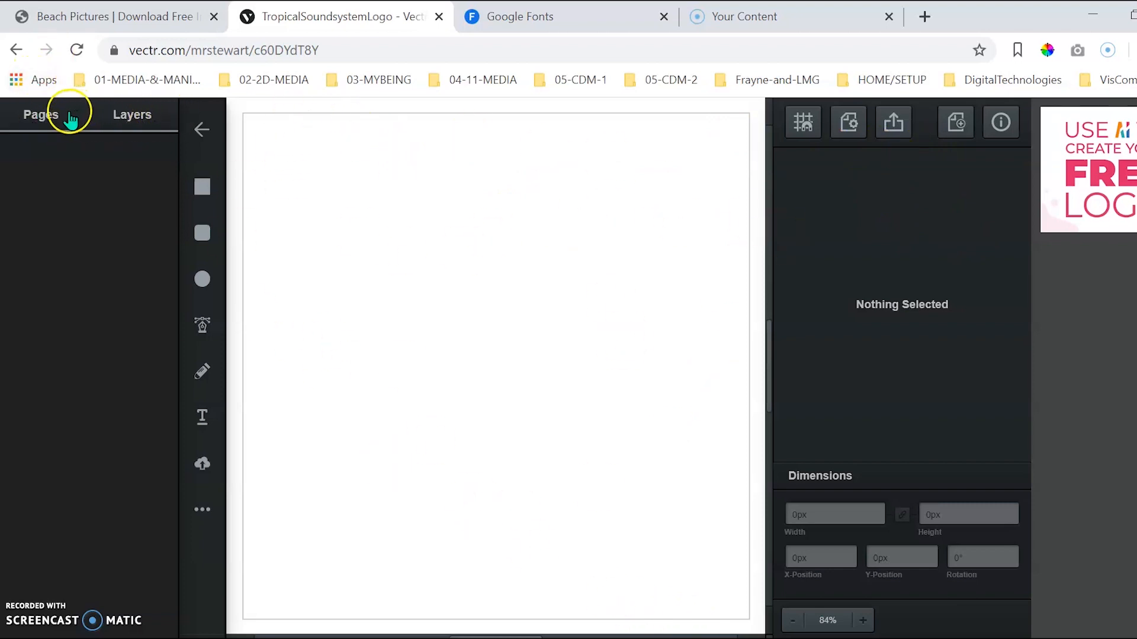
Step: Set the page size to 1080 px wide by 1080 px high
left_click(48, 117)
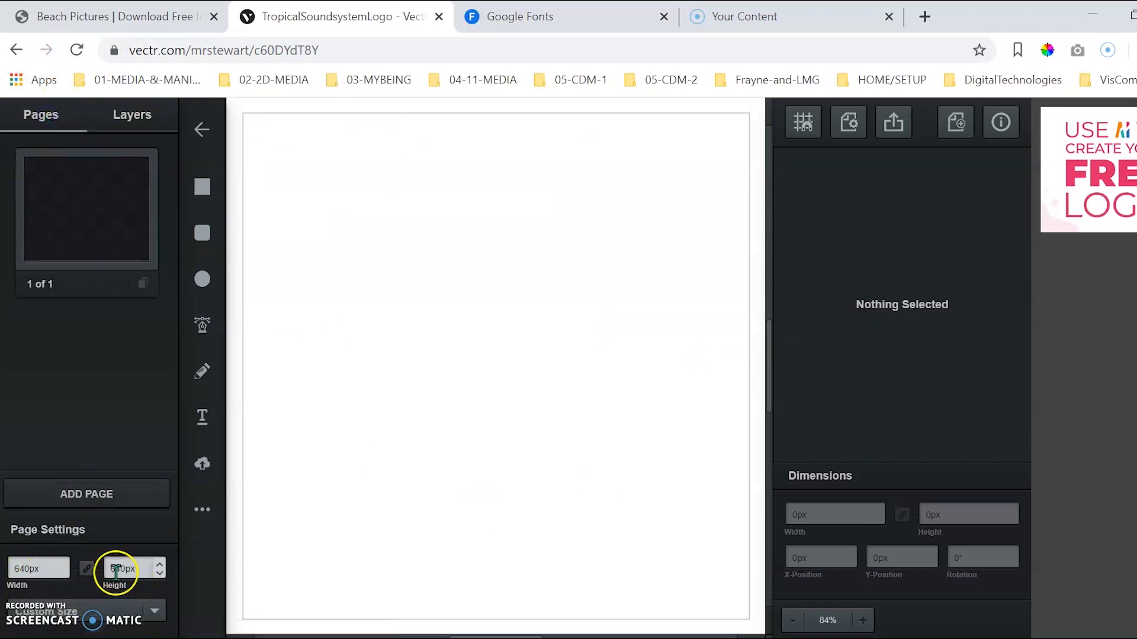
left_click(26, 568)
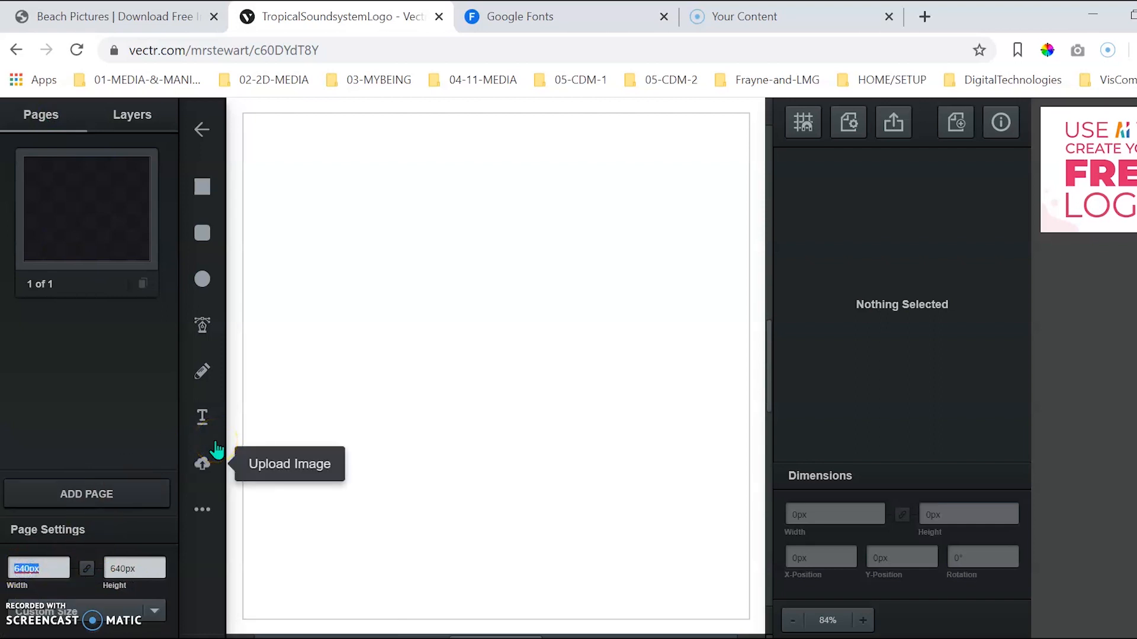
type("1080")
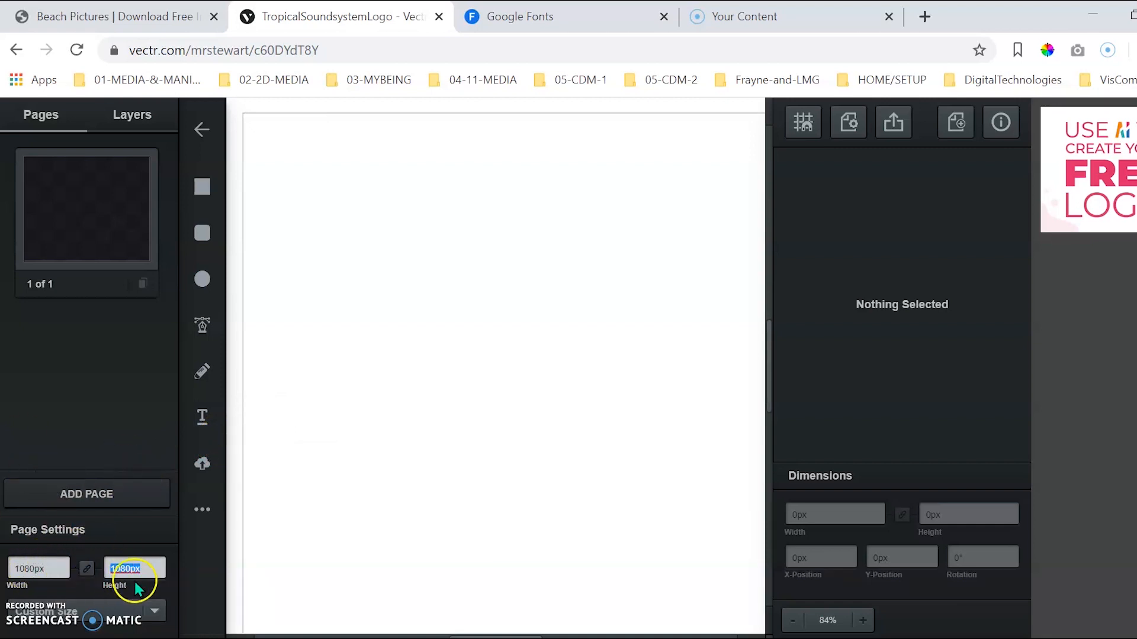
left_click(86, 570)
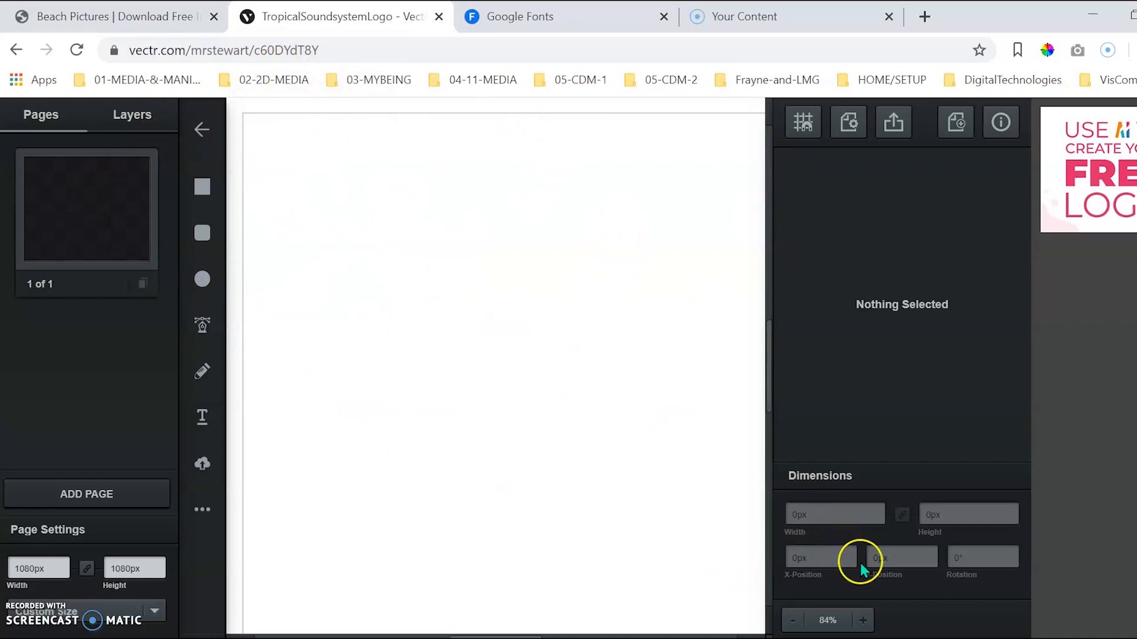
Step: Bring the whole page into view, centred at 40% zoom, and show the layer list
left_click(794, 623)
left_click(794, 623)
left_click(794, 623)
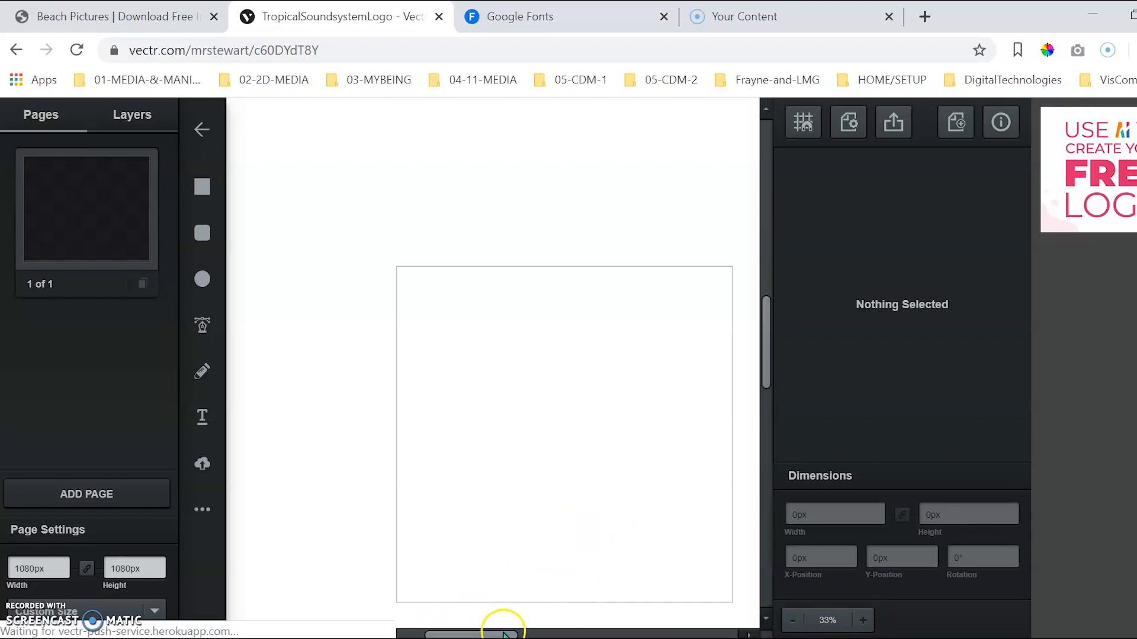
left_click_drag(478, 633, 512, 635)
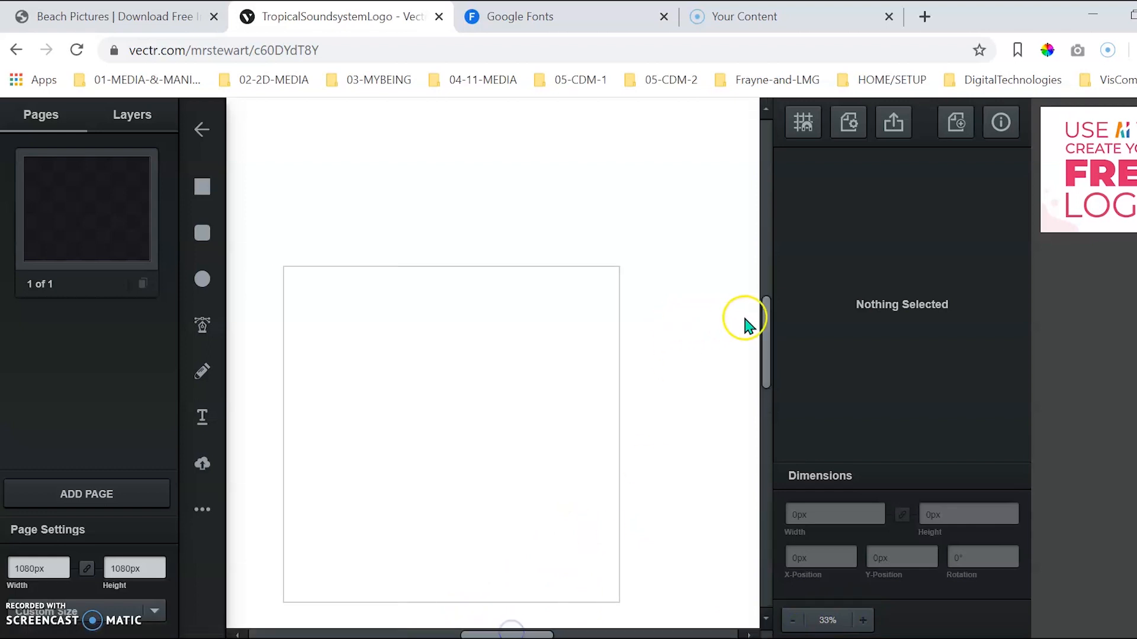
mouse_move(769, 335)
left_mouse_down()
mouse_move(769, 320)
mouse_move(768, 355)
left_mouse_up()
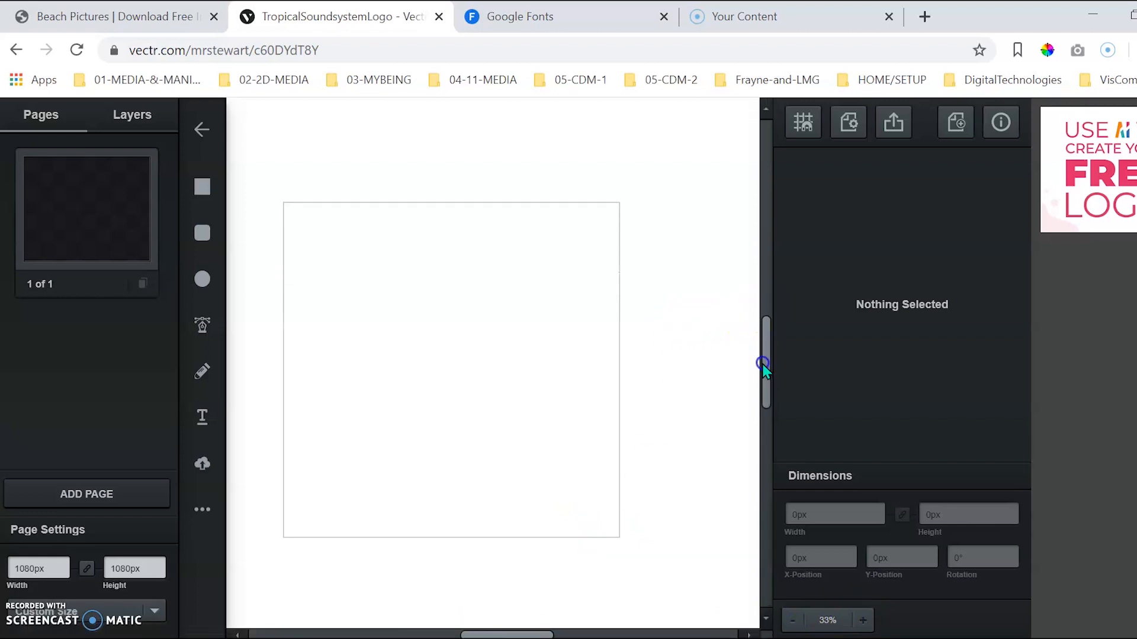
left_click(861, 619)
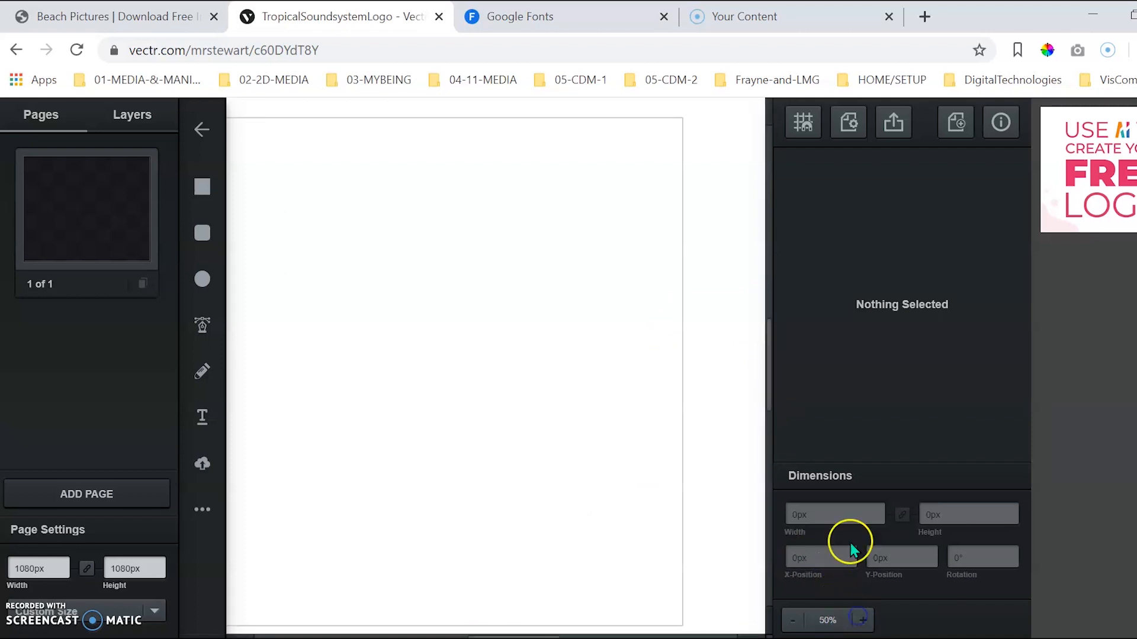
left_click_drag(532, 634, 502, 635)
left_click(830, 616)
type("40")
key("Return")
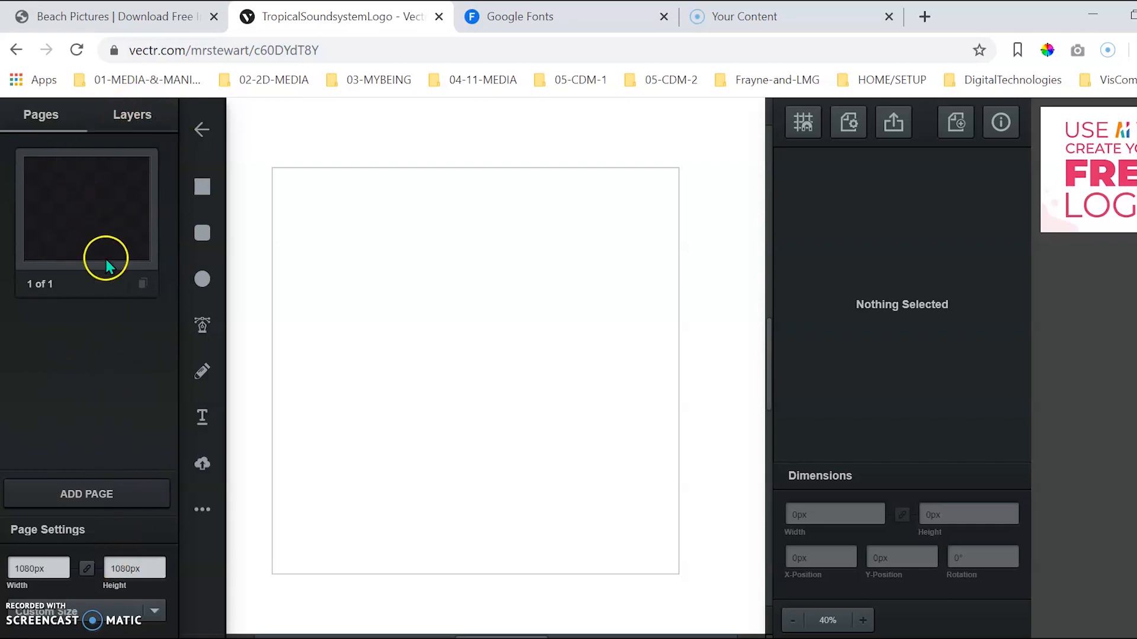
left_click(128, 115)
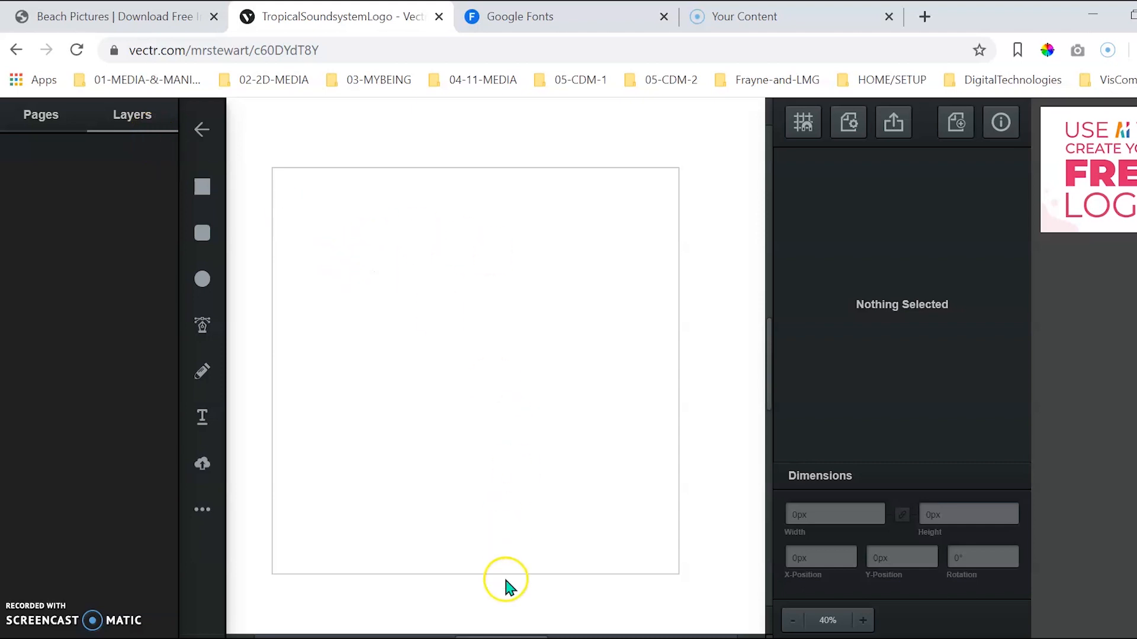
mouse_move(503, 634)
left_mouse_down()
mouse_move(514, 634)
mouse_move(498, 633)
left_mouse_up()
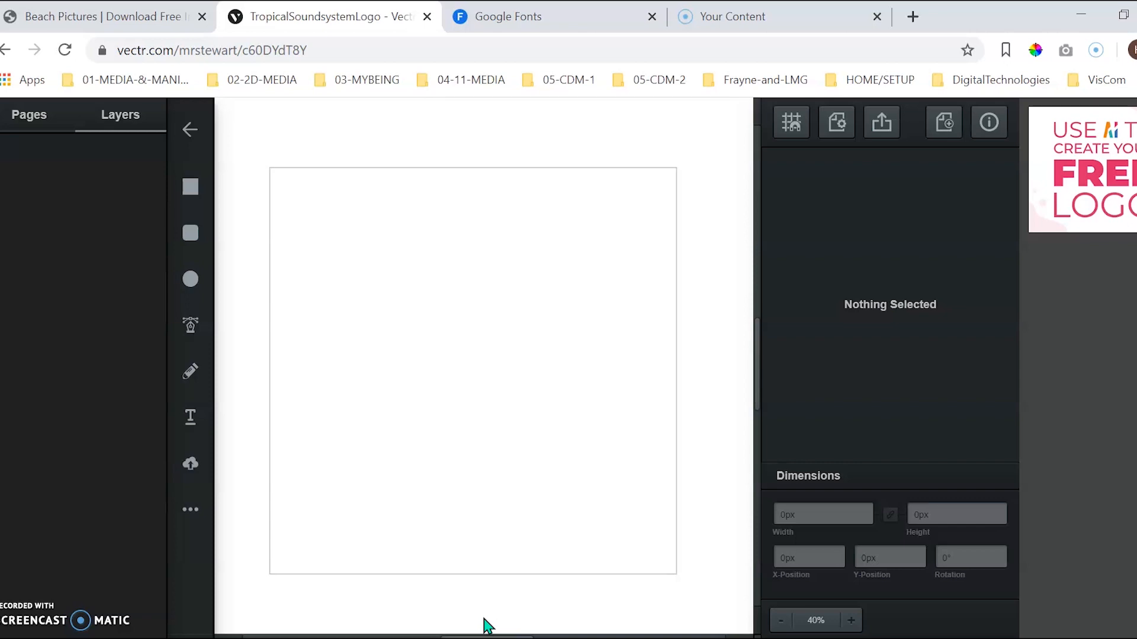
Step: Add a text box about 670 × 325 px in the upper part of the page containing the word "Tropical"
left_click(191, 418)
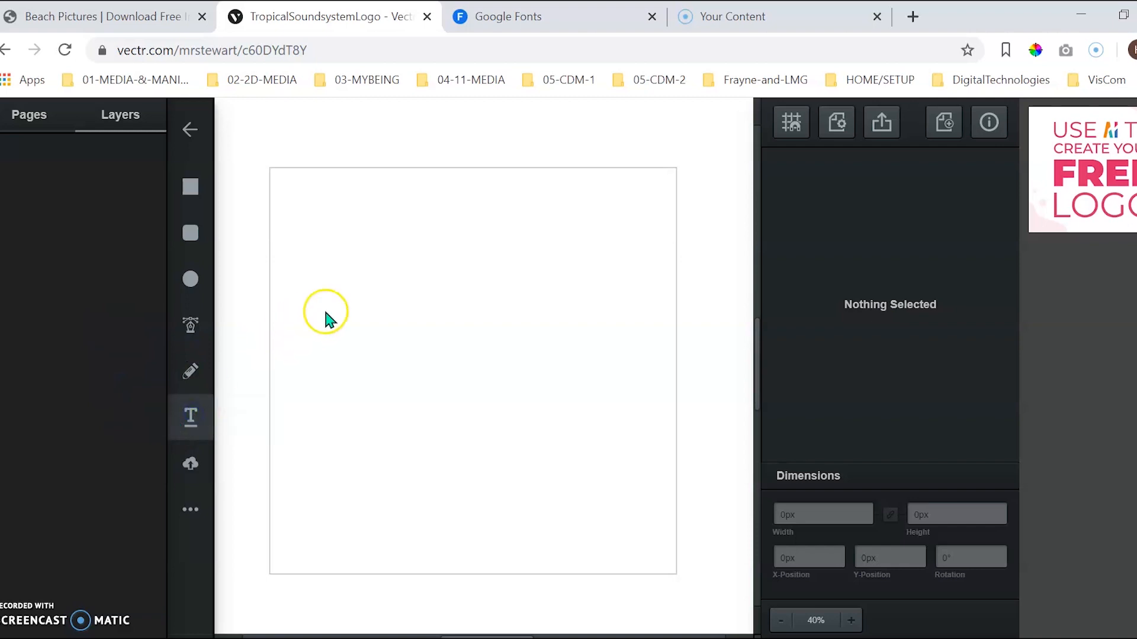
left_click_drag(308, 260, 561, 382)
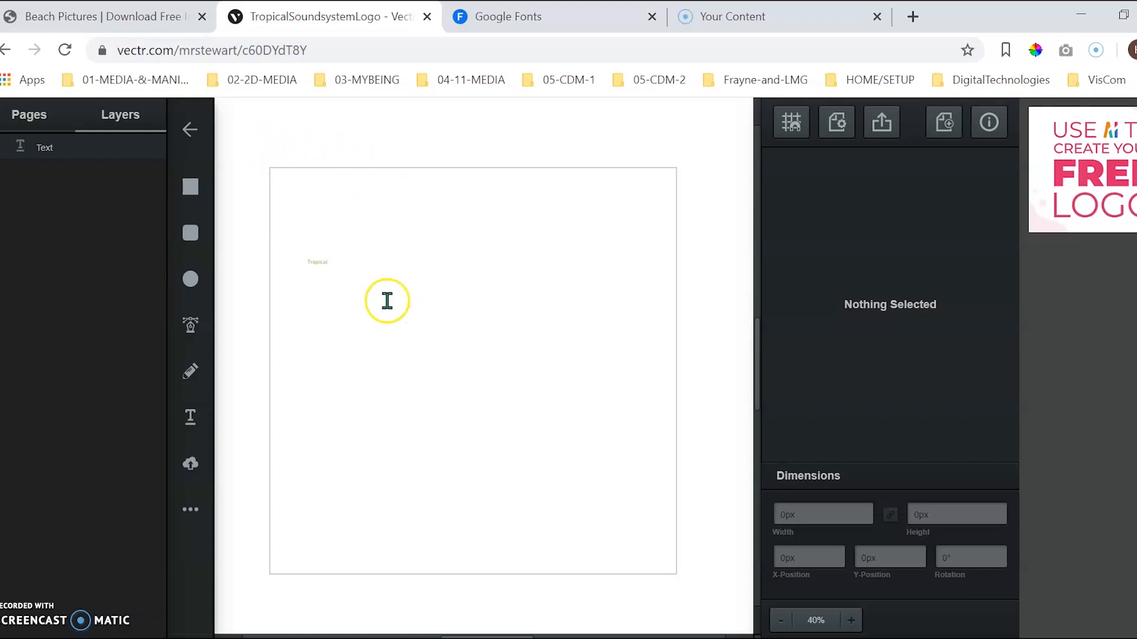
left_click(433, 372)
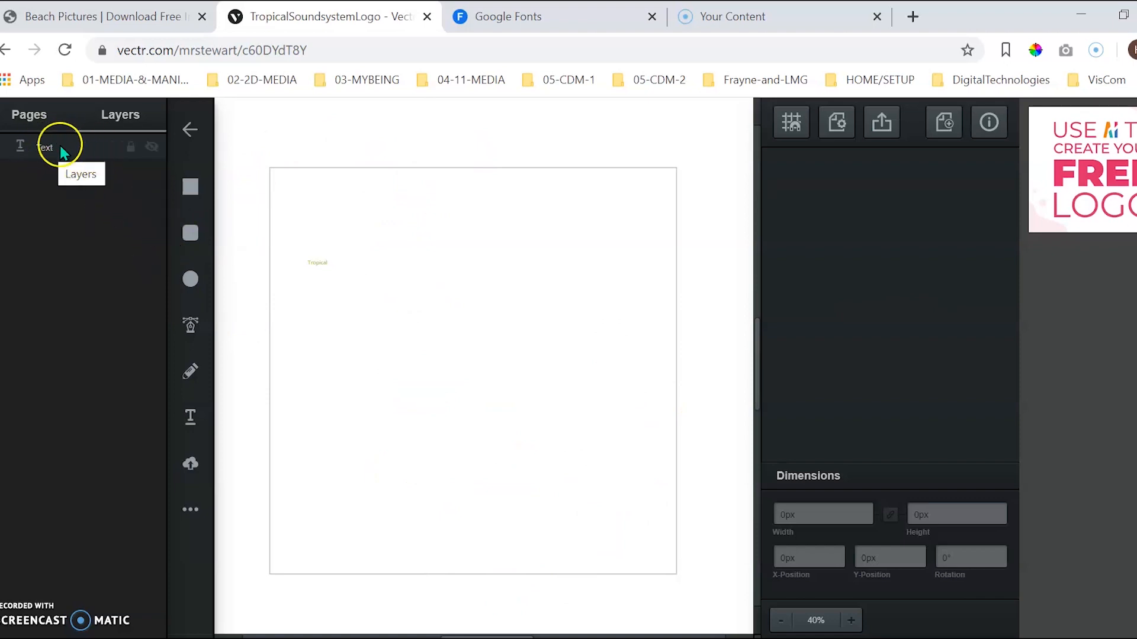
Step: Set the font size of the "Tropical" text to 200 px
left_click(327, 261)
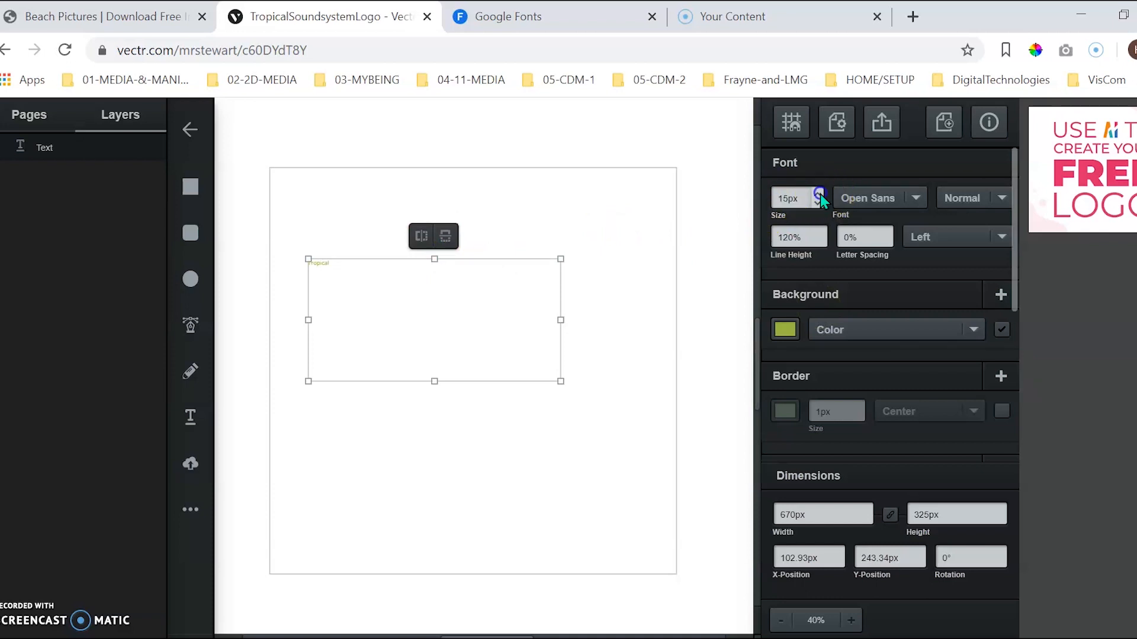
left_click(820, 194)
left_click(819, 193)
left_click(820, 194)
left_click(819, 193)
left_click(820, 194)
left_click(820, 194)
left_click(820, 193)
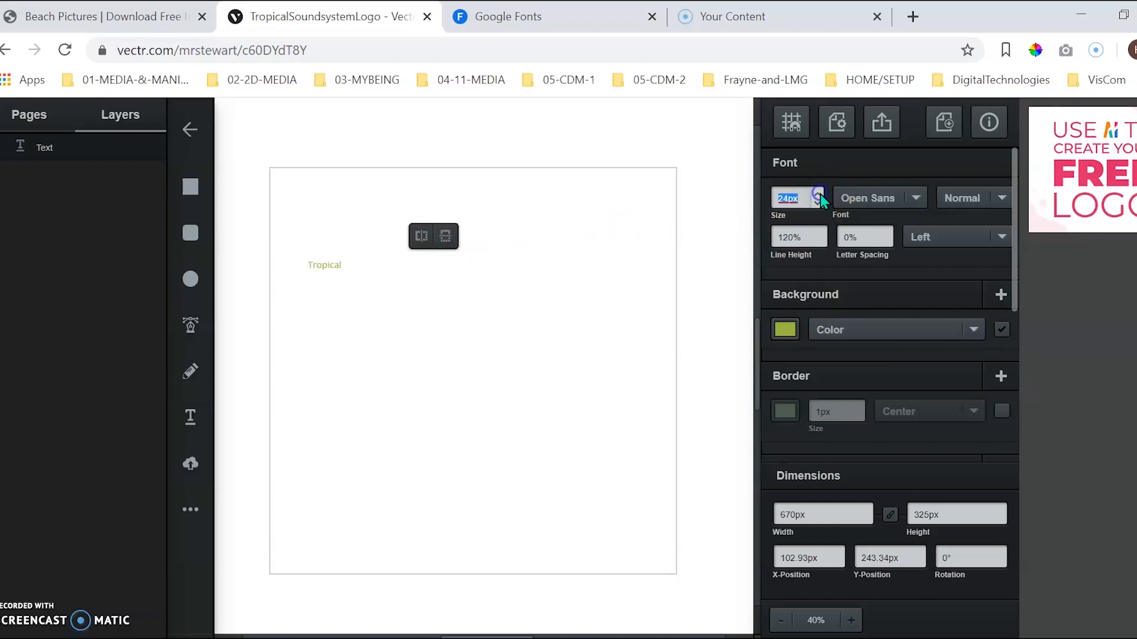
left_click(819, 194)
left_click(785, 198)
type("100")
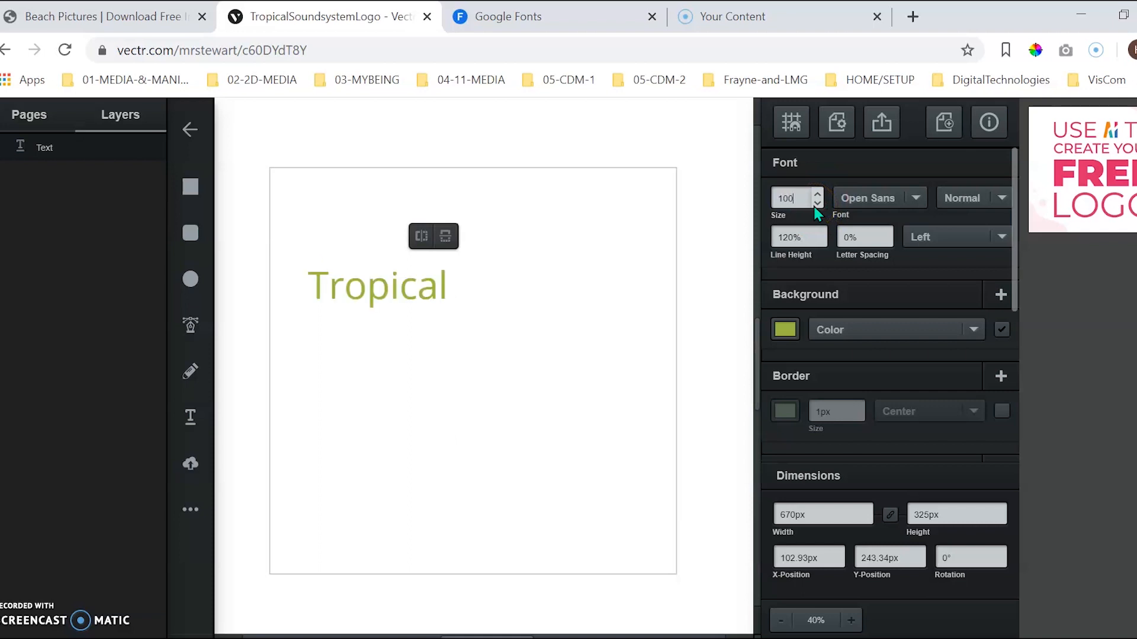
key("Return")
left_click(787, 199)
type("200")
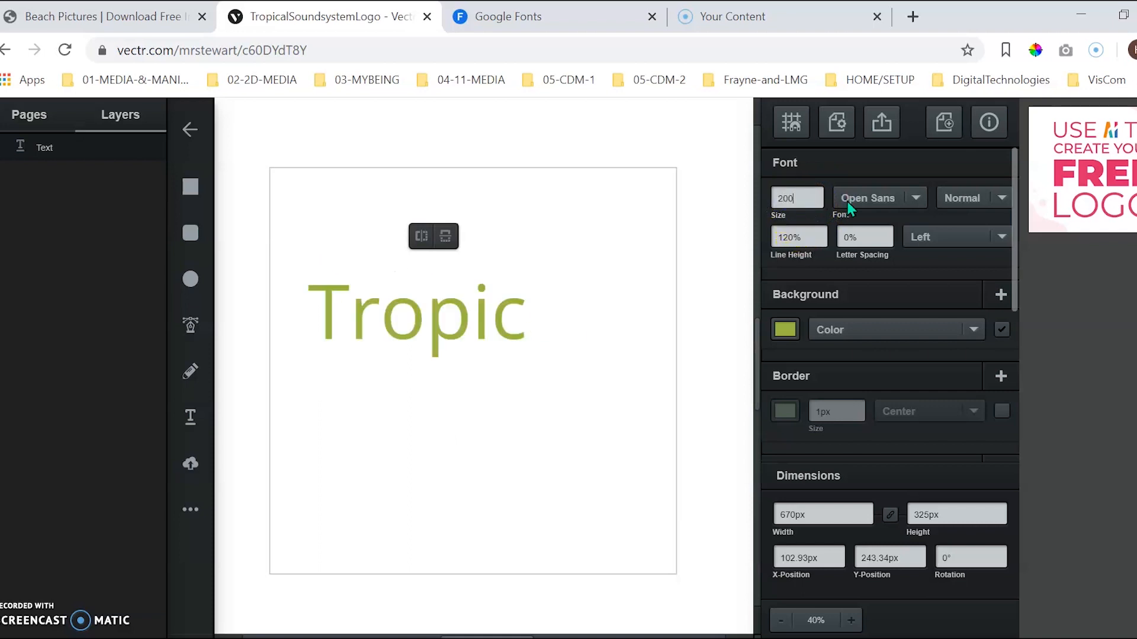
key("Return")
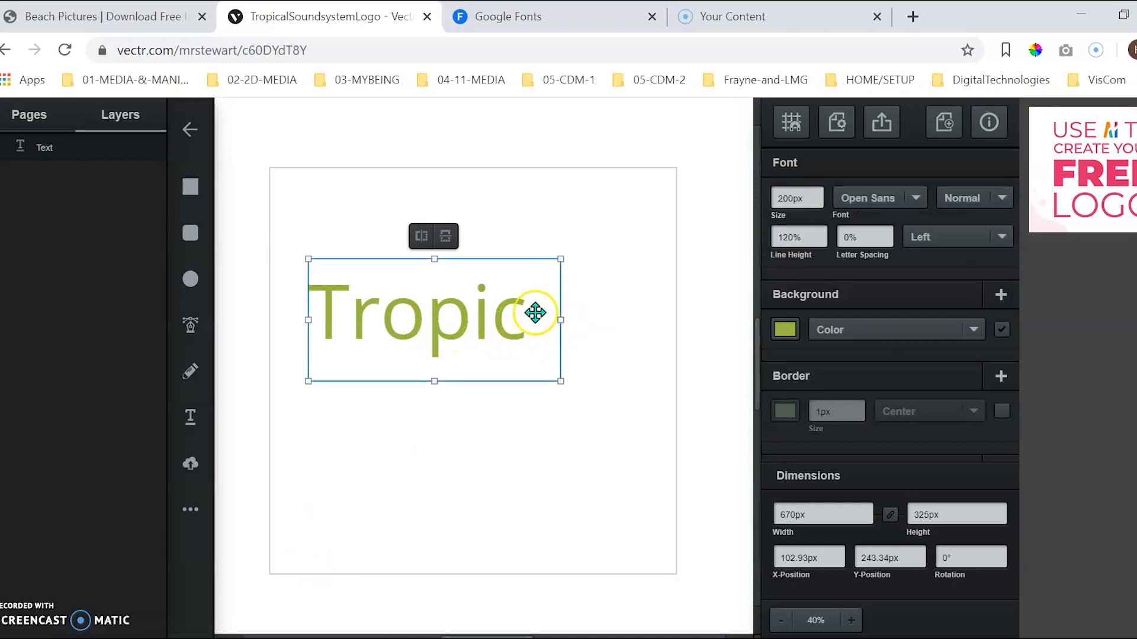
Step: Enlarge the "Tropical" text box to about 913 × 403 px and move it to about X 72 px, Y 271 px
left_click_drag(560, 319, 651, 315)
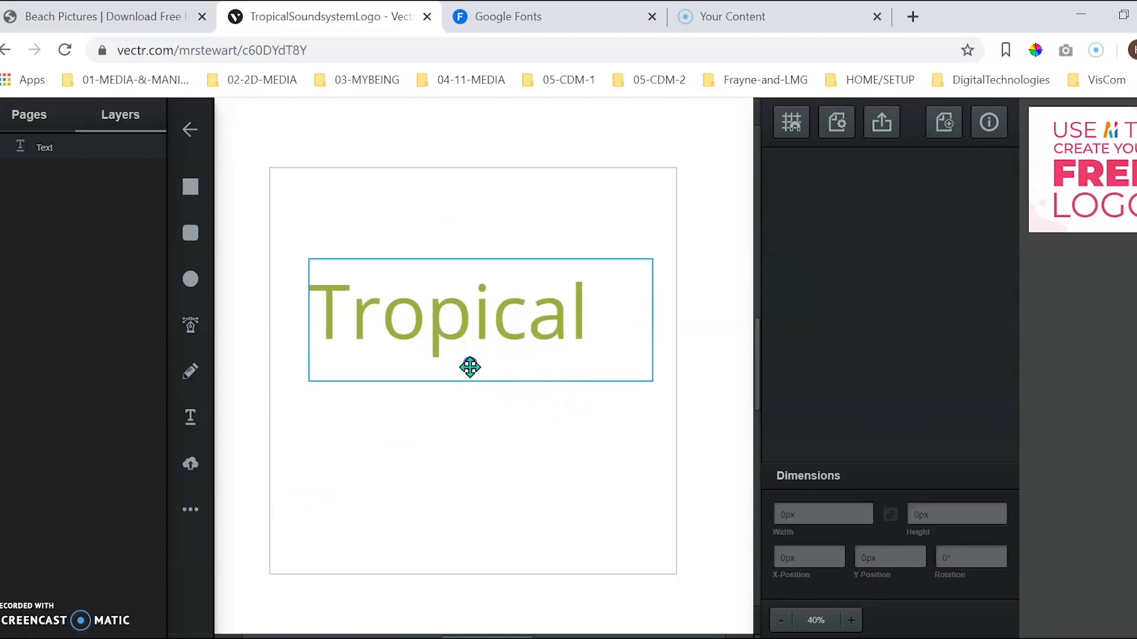
left_click(470, 366)
left_click_drag(480, 382, 487, 408)
left_click_drag(495, 299, 473, 327)
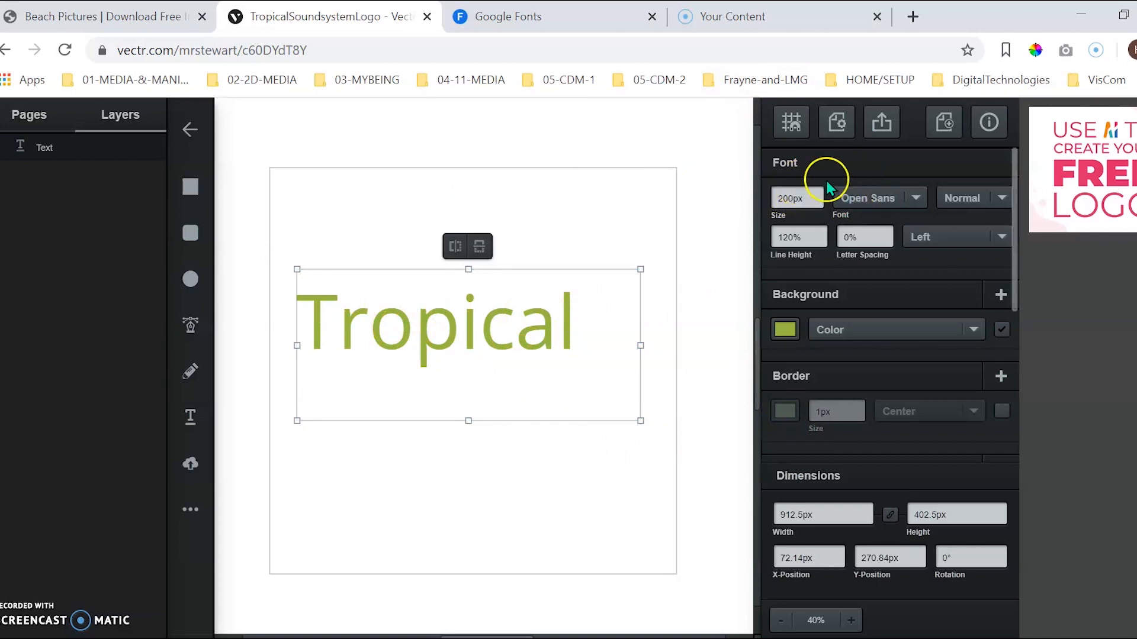
Step: Check the "Tropical" text's font choices, keeping Open Sans, and browse the sans serif families on the Google Fonts site
left_click(916, 199)
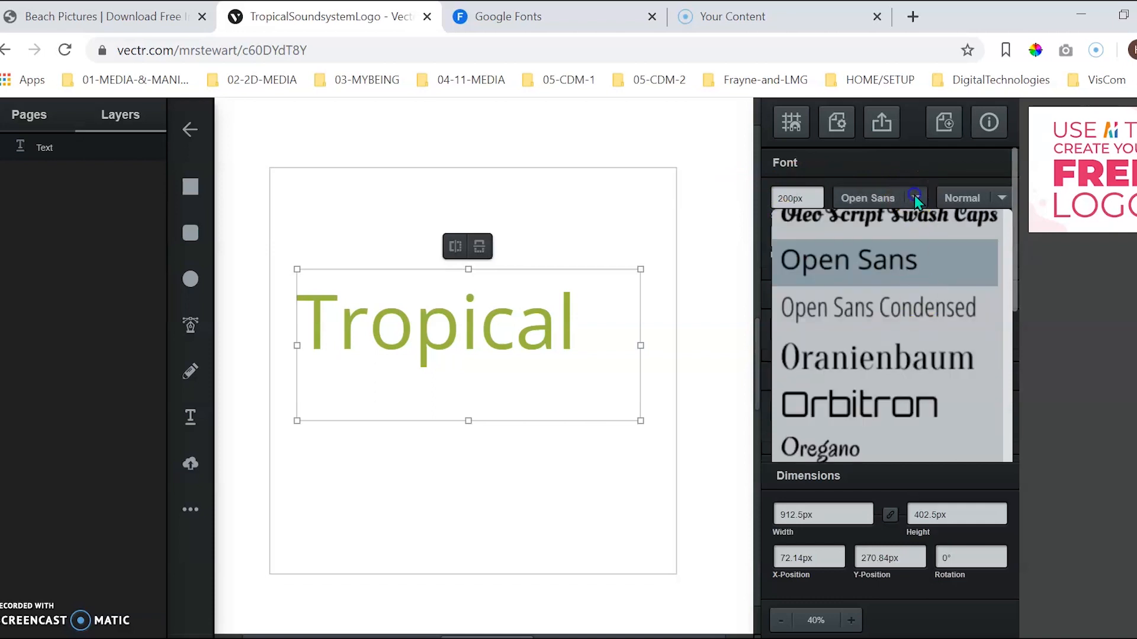
left_click(875, 260)
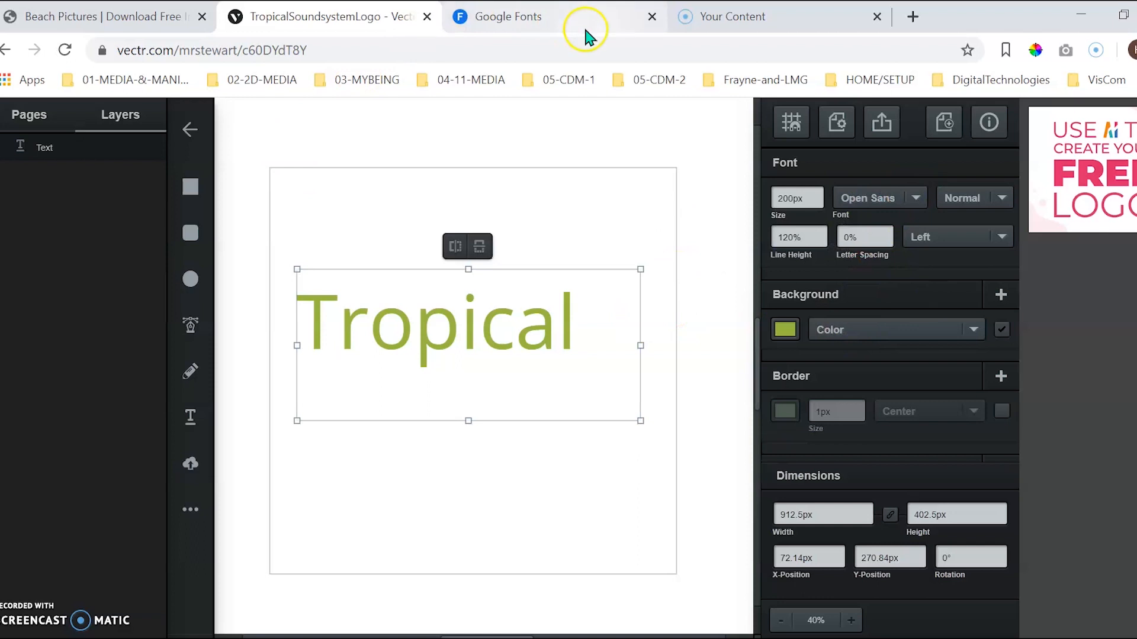
left_click(540, 20)
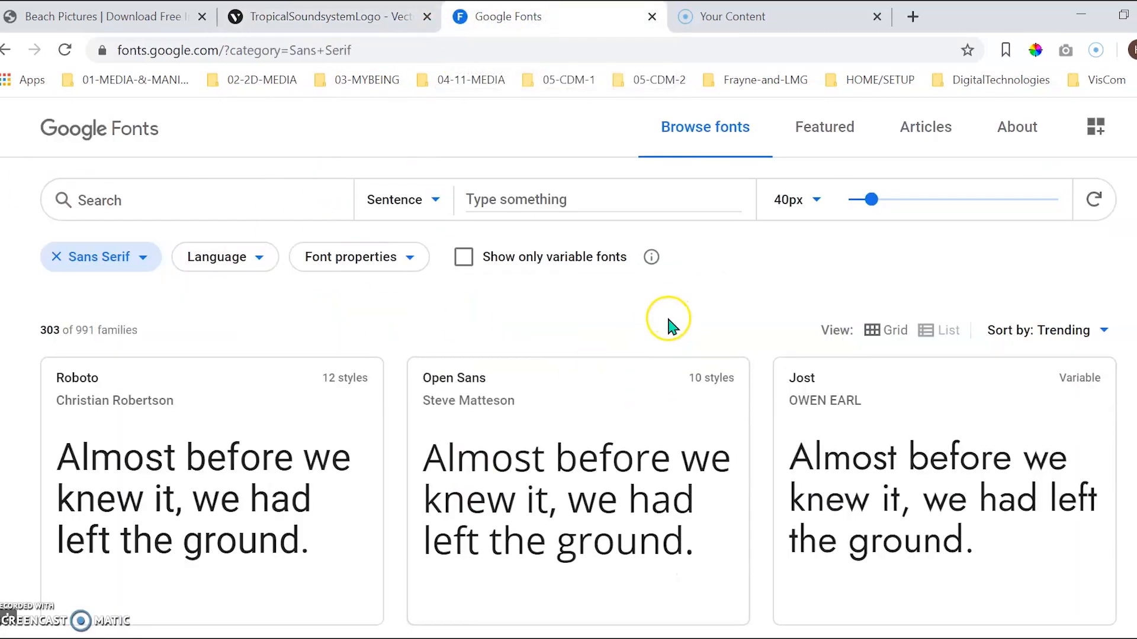
scroll(667, 344, "down", 20)
scroll(657, 349, "up", 7)
scroll(655, 350, "down", 12)
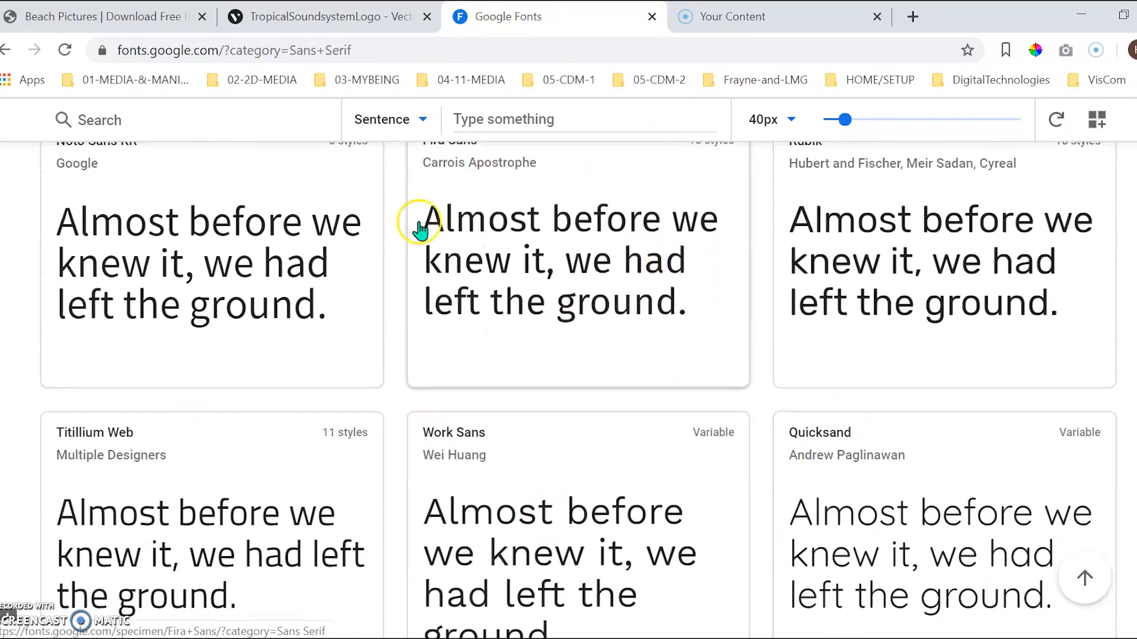
scroll(629, 292, "up", 8)
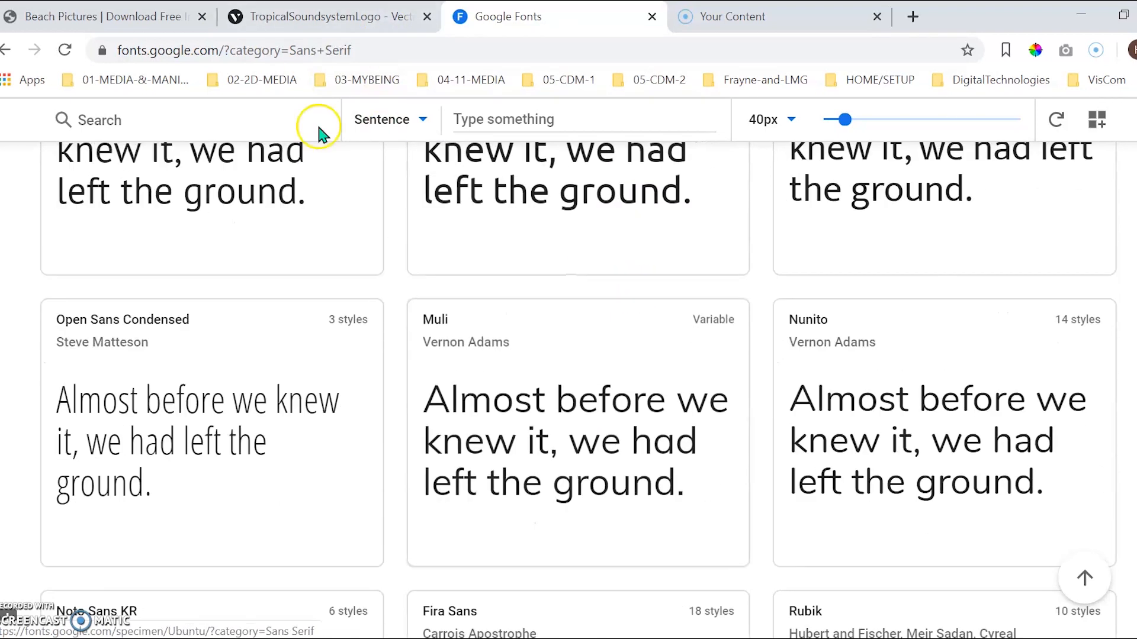
Step: Return to the Vectr logo document and change the "Tropical" text's font to Montserrat
left_click(344, 24)
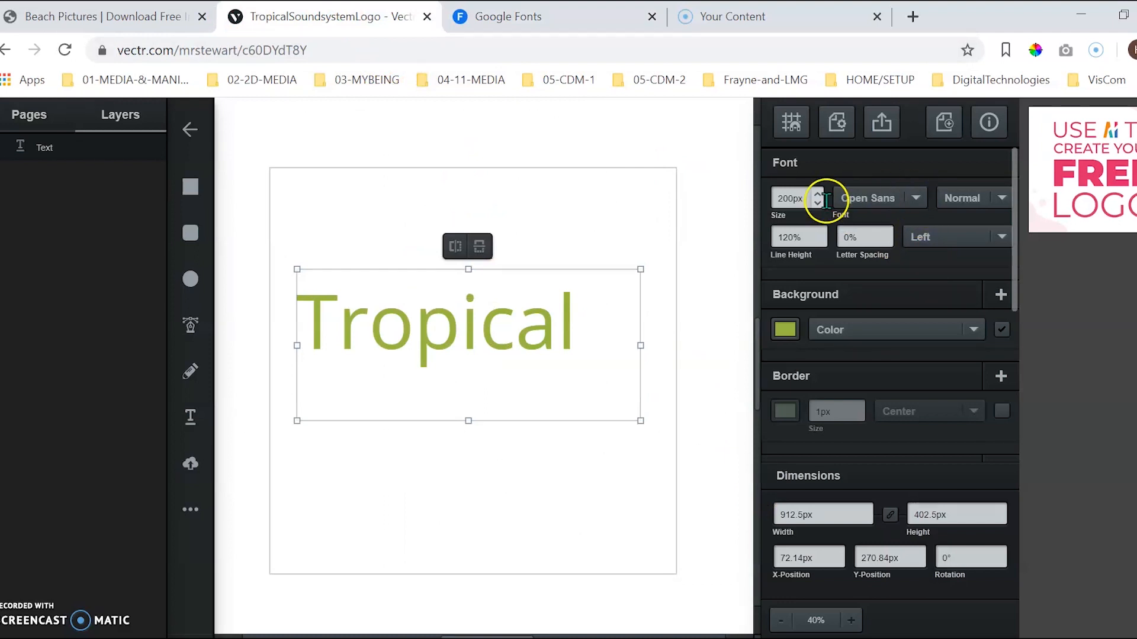
left_click(915, 197)
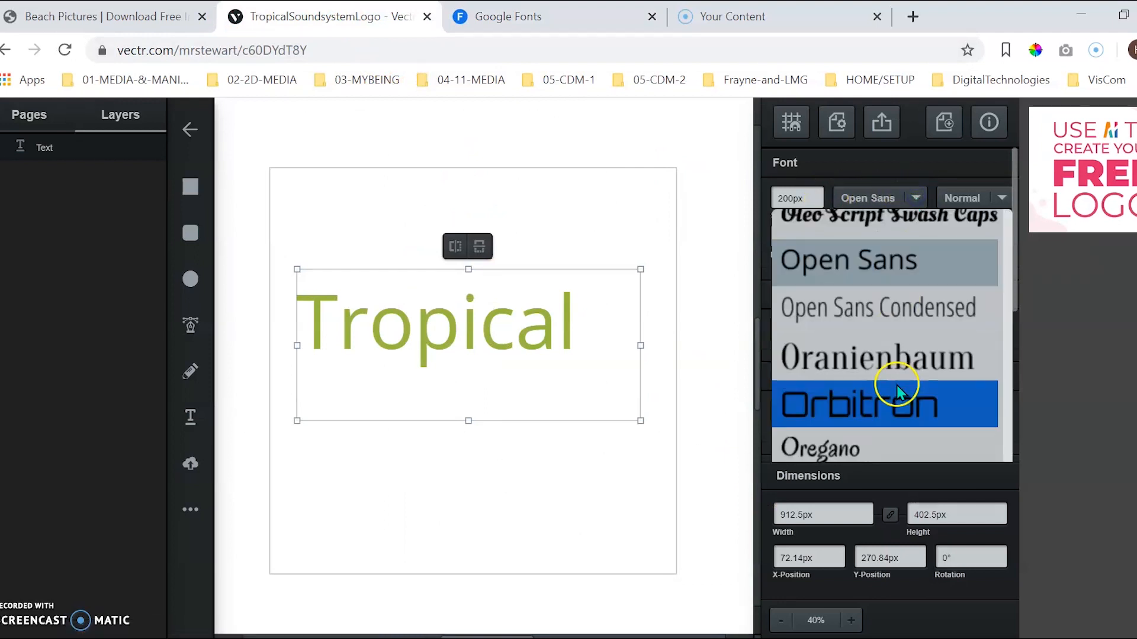
scroll(906, 362, "down", 3)
scroll(901, 315, "up", 5)
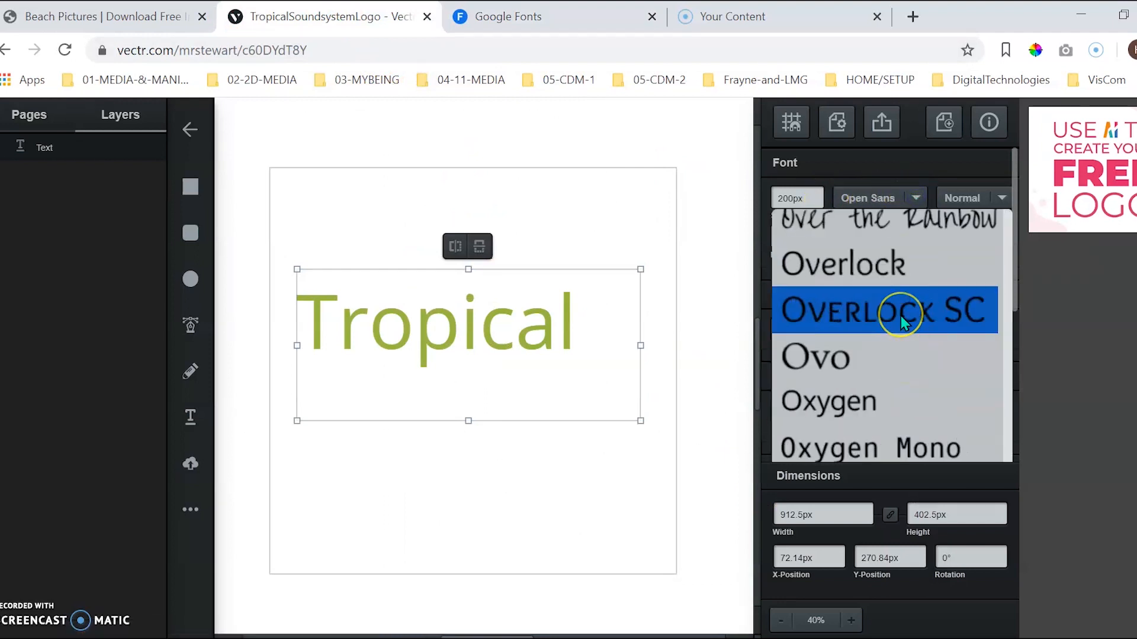
scroll(901, 315, "down", 3)
scroll(901, 315, "up", 3)
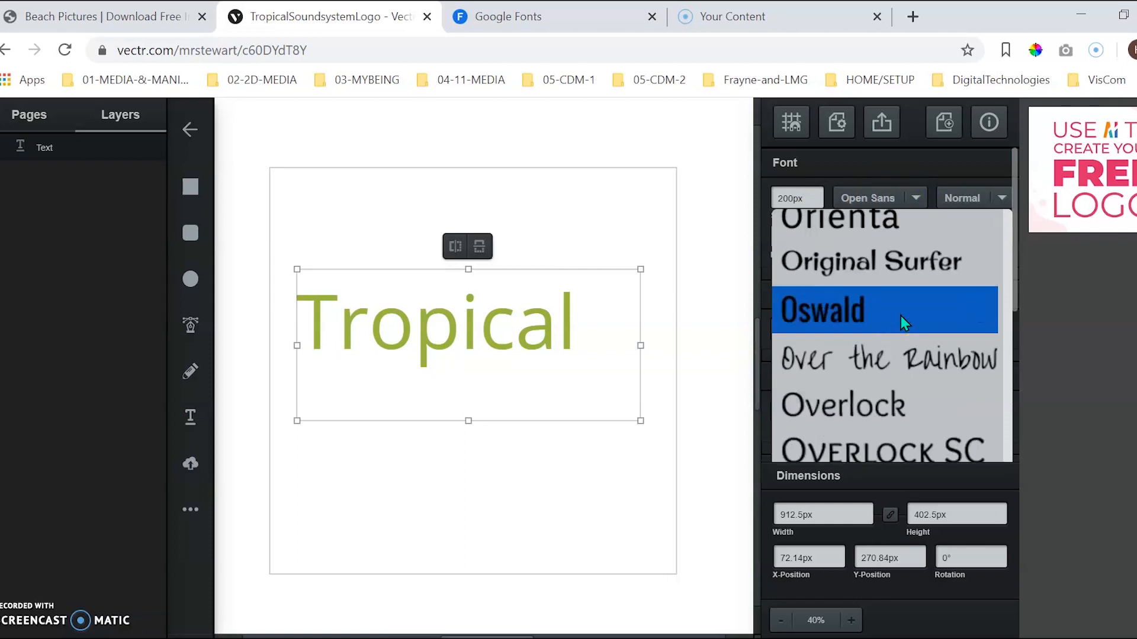
scroll(901, 308, "down", 5)
scroll(968, 257, "up", 4)
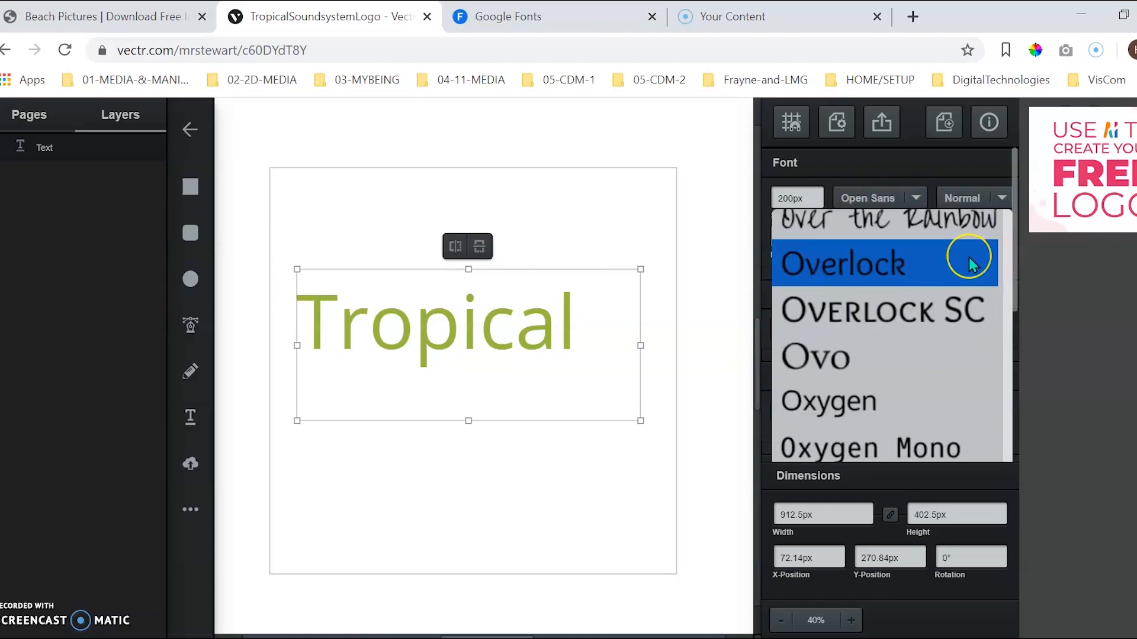
scroll(969, 257, "down", 5)
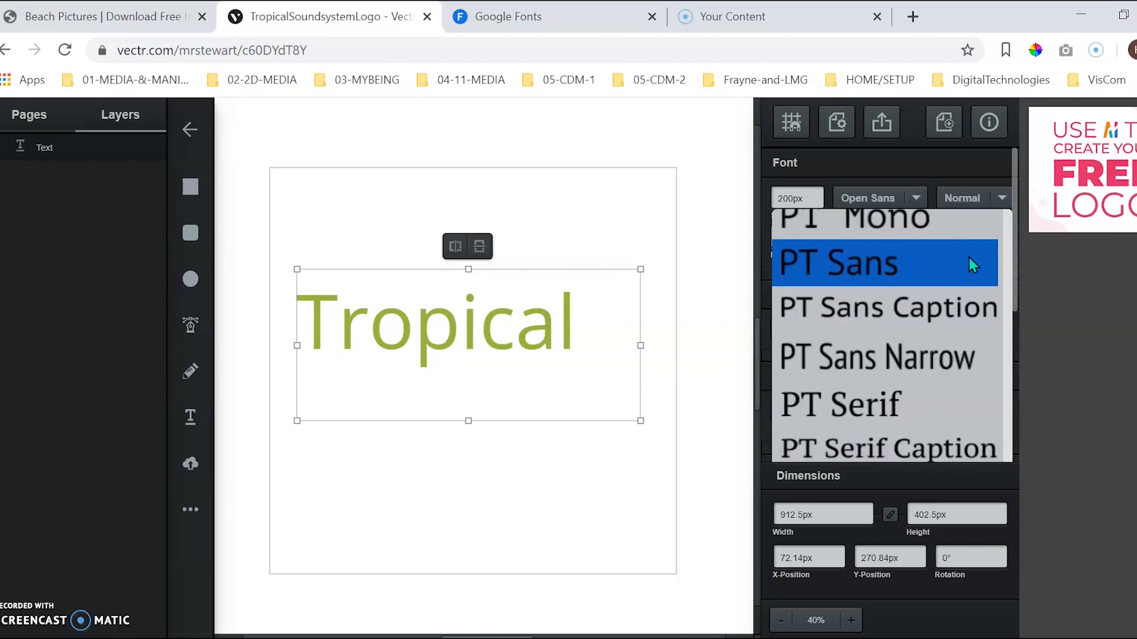
scroll(969, 257, "up", 2)
scroll(969, 257, "up", 7)
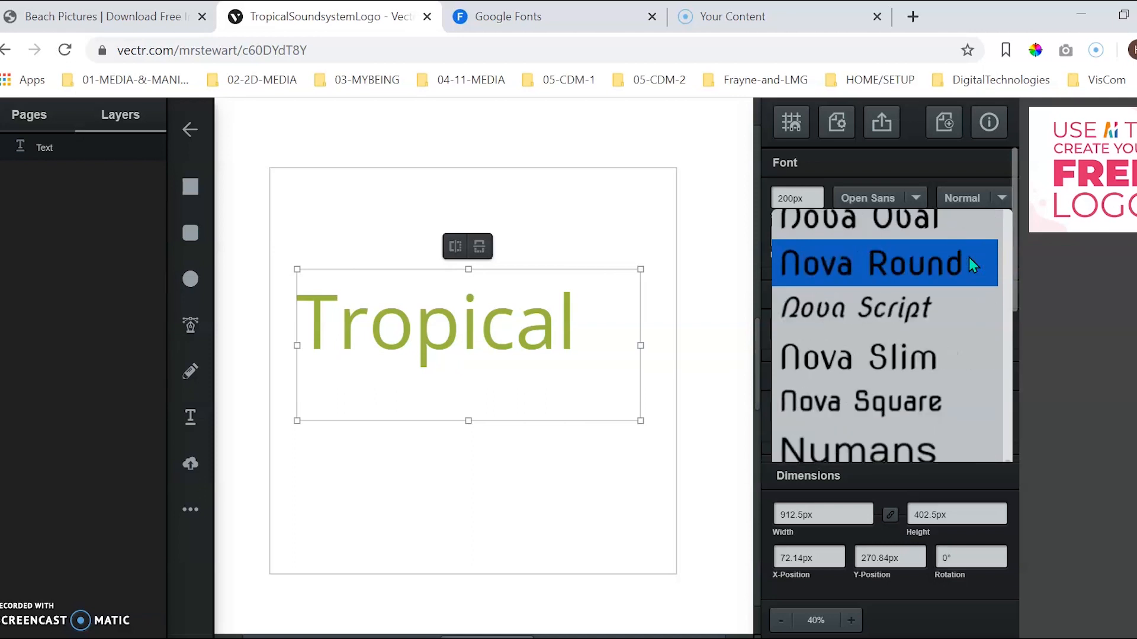
scroll(969, 257, "down", 2)
scroll(968, 257, "up", 8)
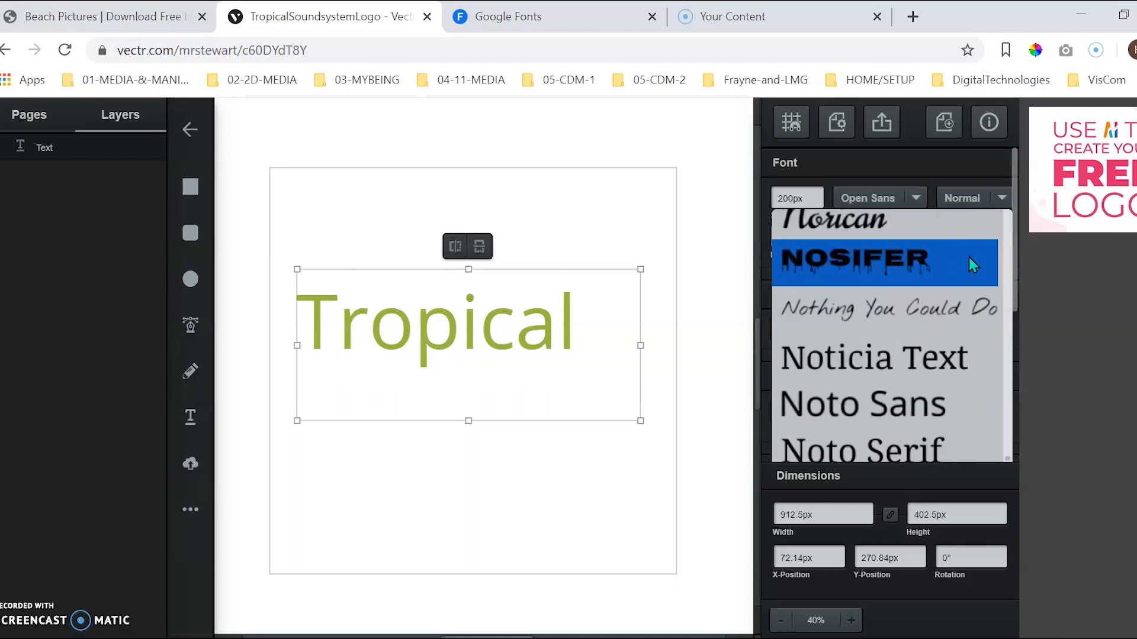
scroll(969, 257, "up", 9)
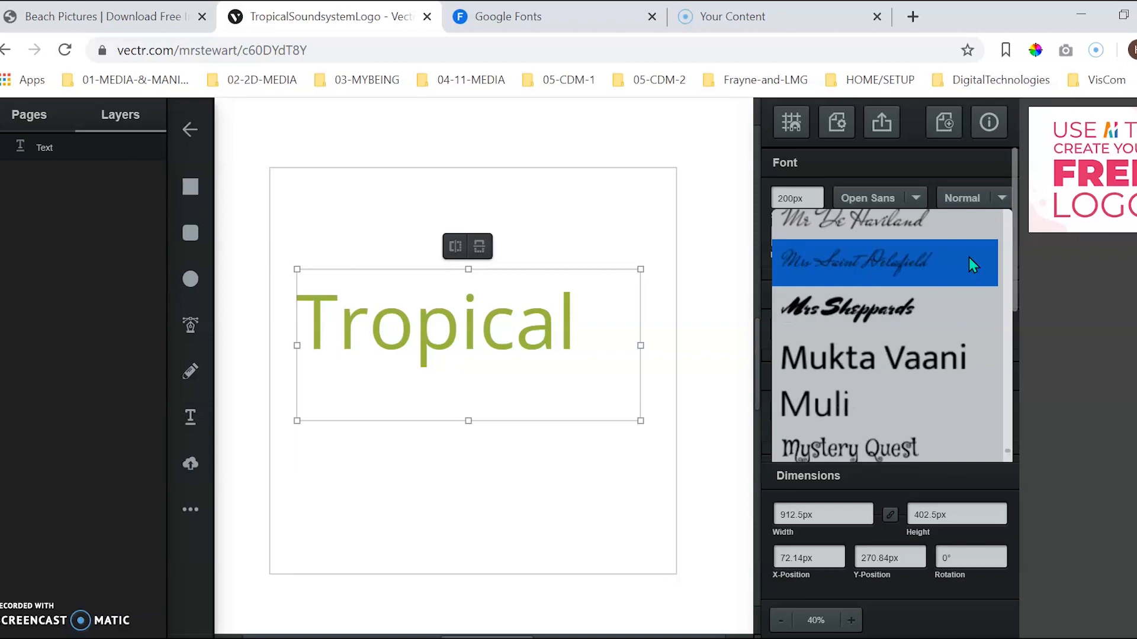
scroll(968, 257, "up", 6)
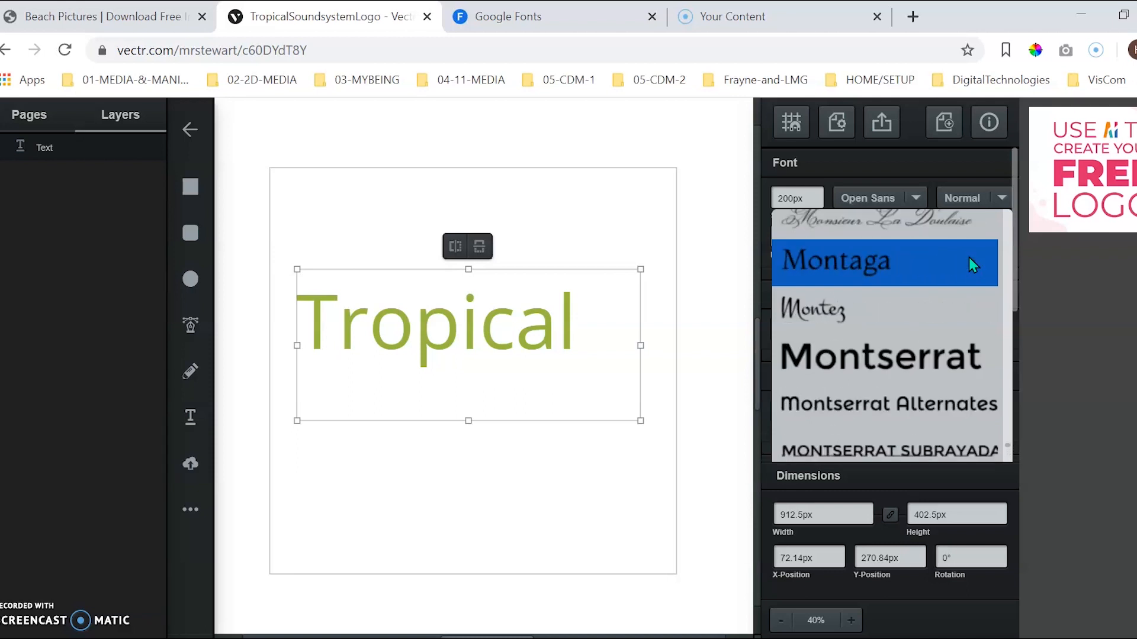
left_click(927, 355)
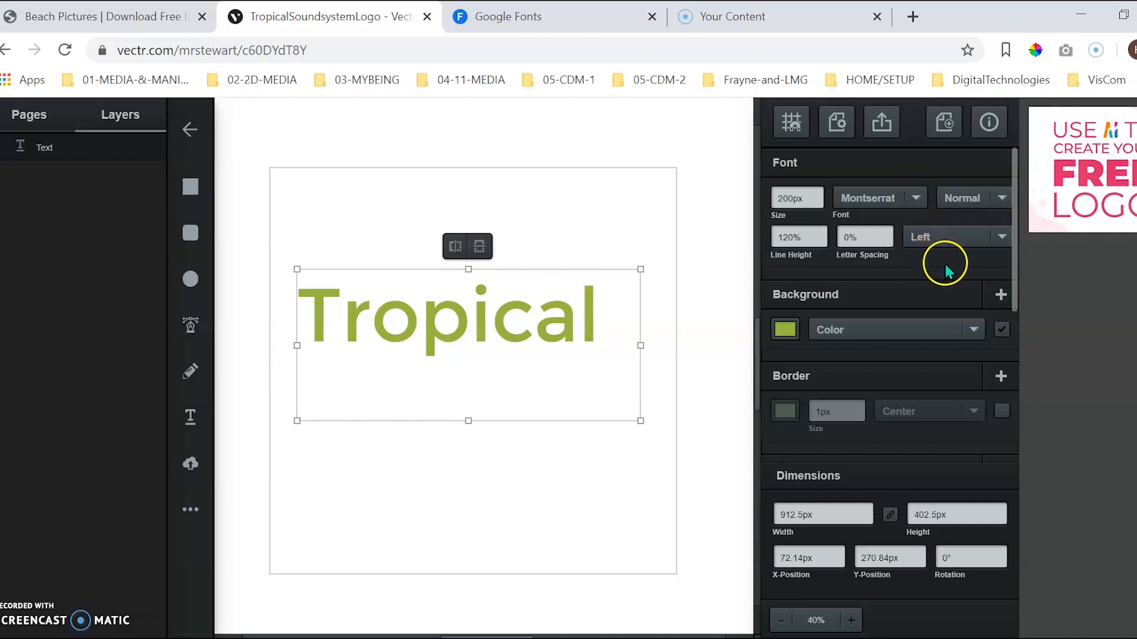
Step: Keep the "Tropical" text left-aligned and tighten its letter spacing to -4%
left_click(1003, 237)
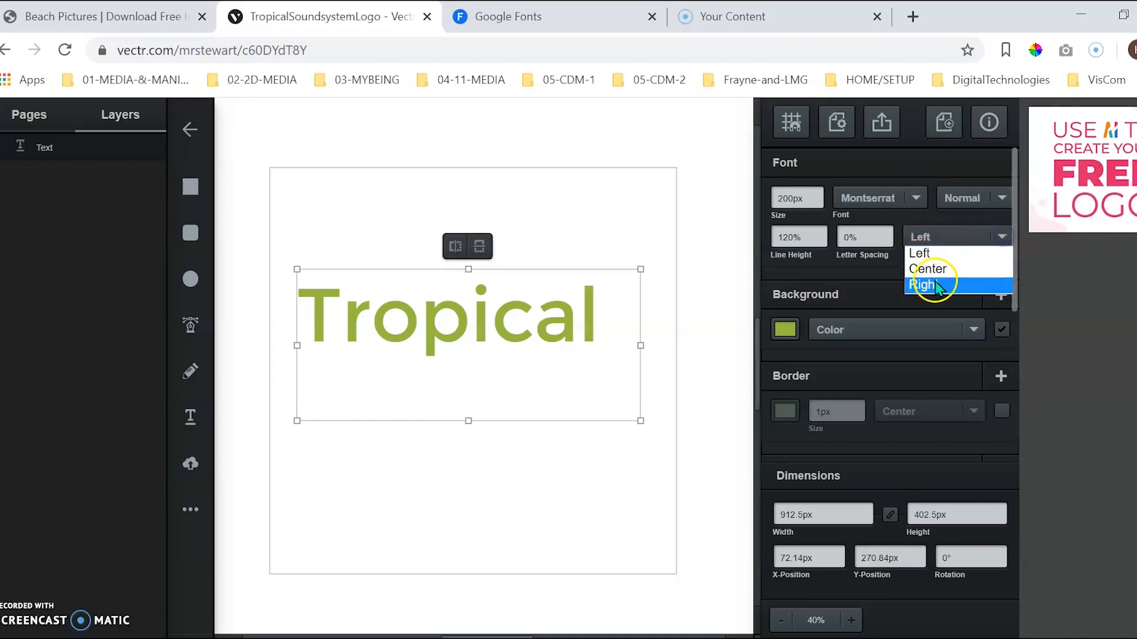
left_click(912, 252)
left_click(445, 320)
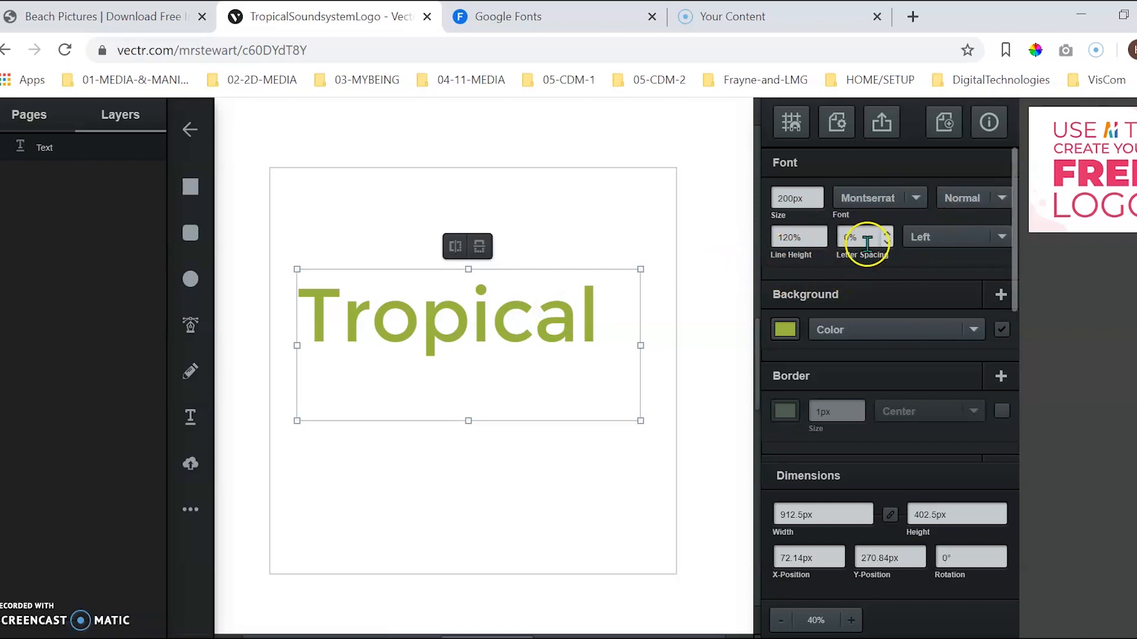
left_click(887, 242)
left_click(888, 242)
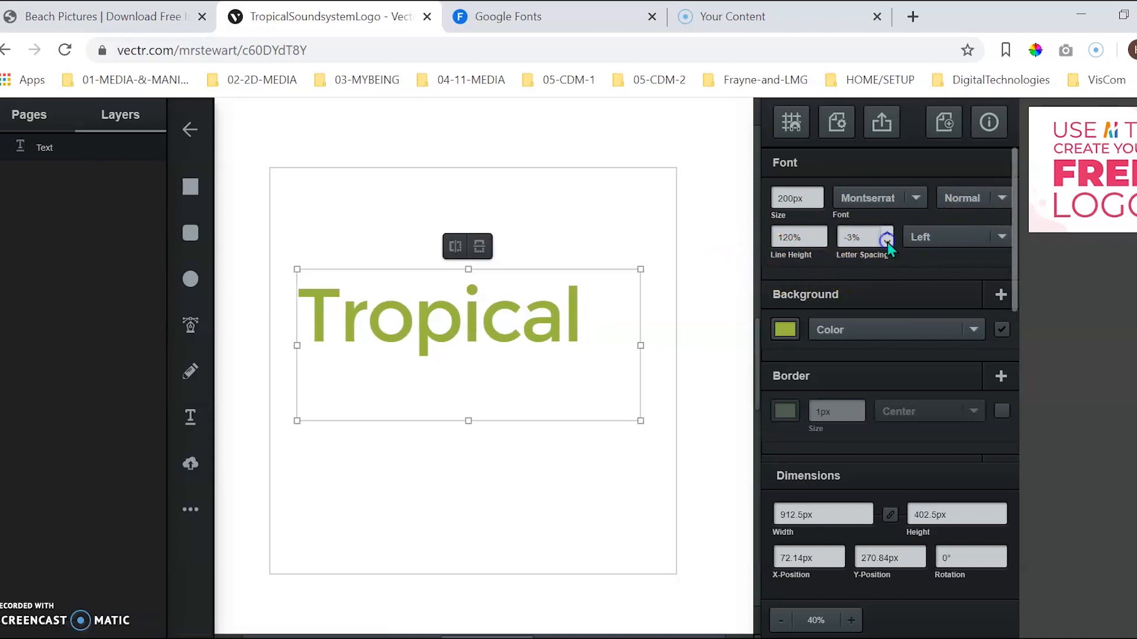
left_click(887, 241)
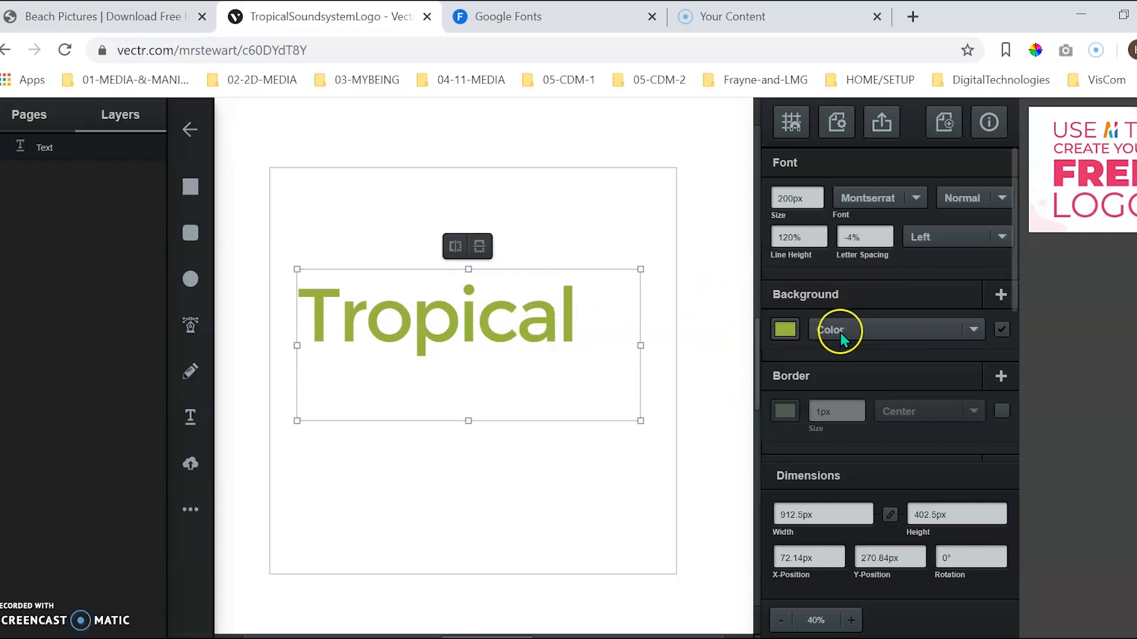
Step: Recolour the "Tropical" text to a teal of about #40b9a7
left_click(791, 331)
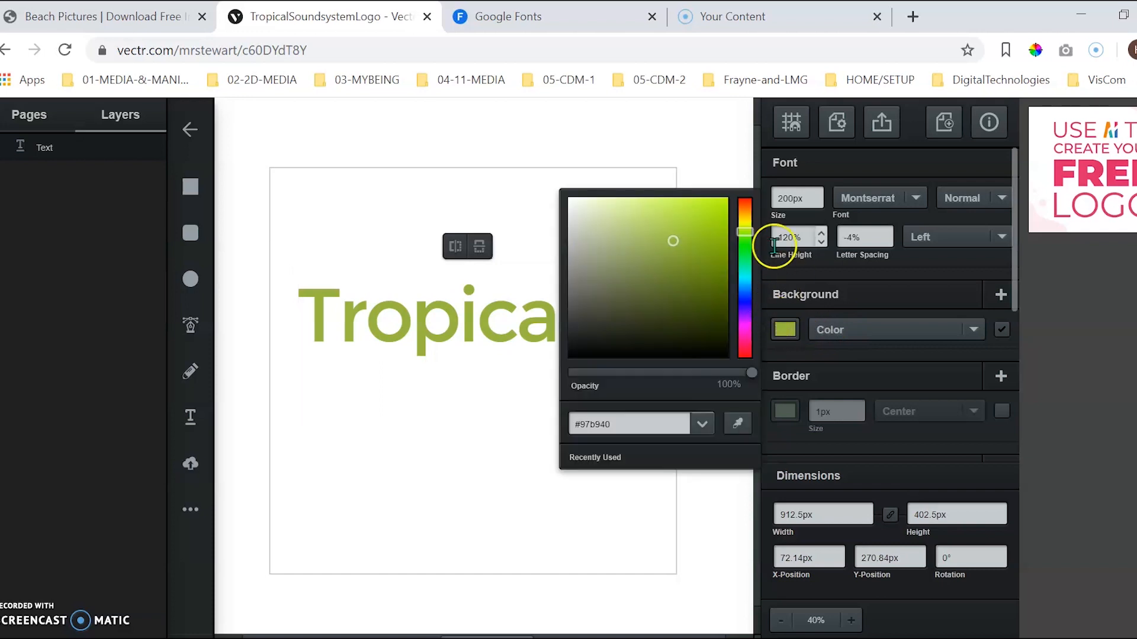
left_click_drag(746, 237, 748, 275)
left_click(421, 323)
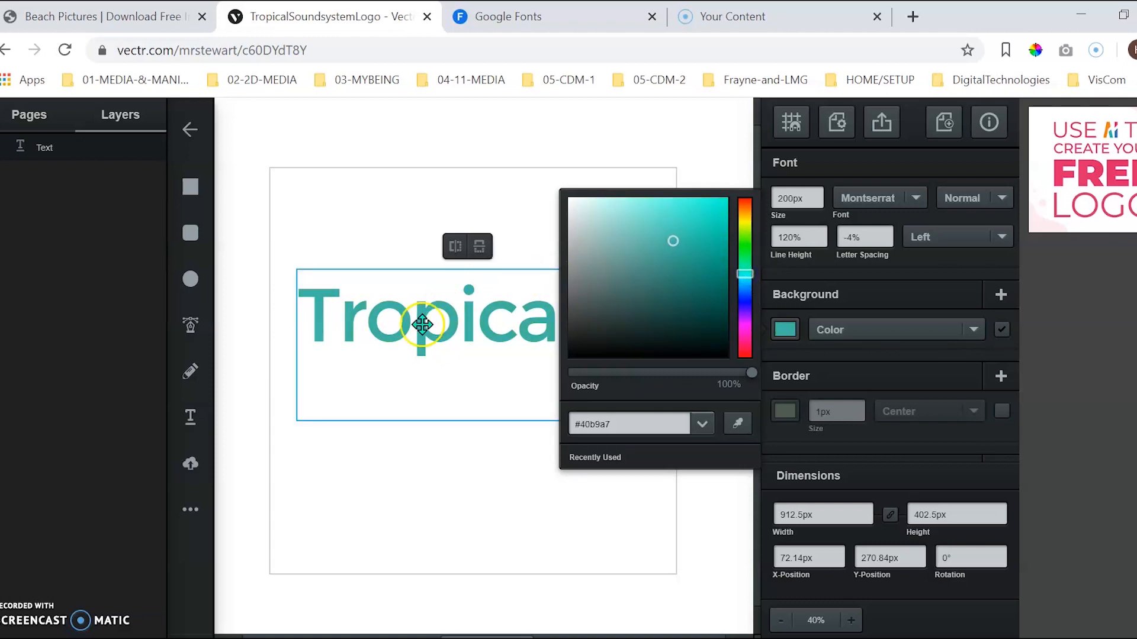
left_click(856, 278)
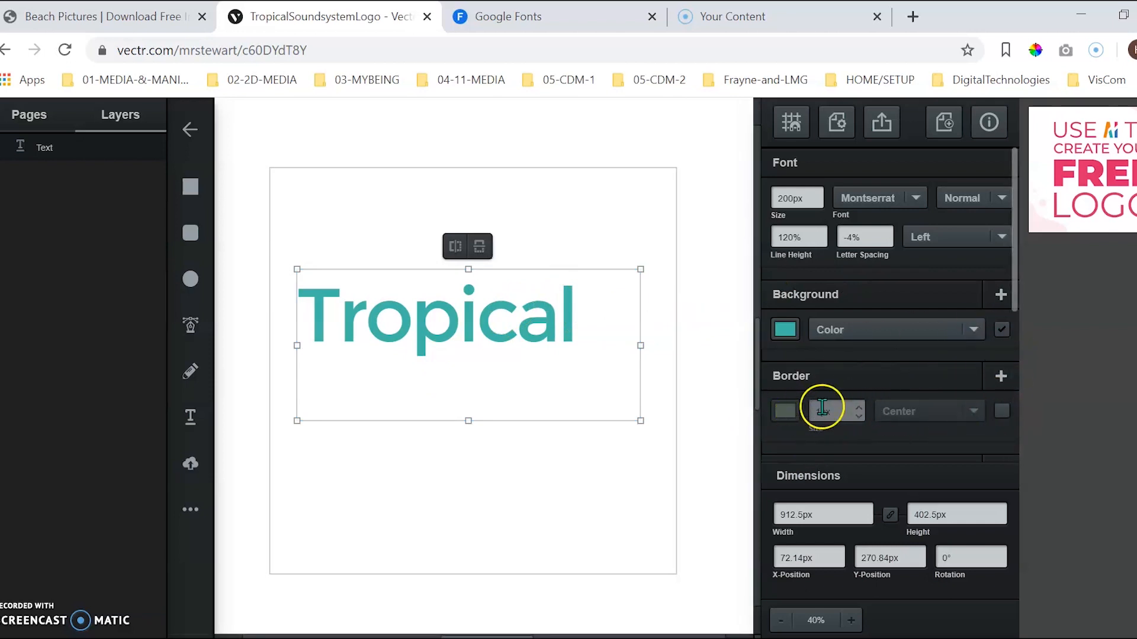
Step: Enable a border on the "Tropical" text and make it black
left_click(1001, 411)
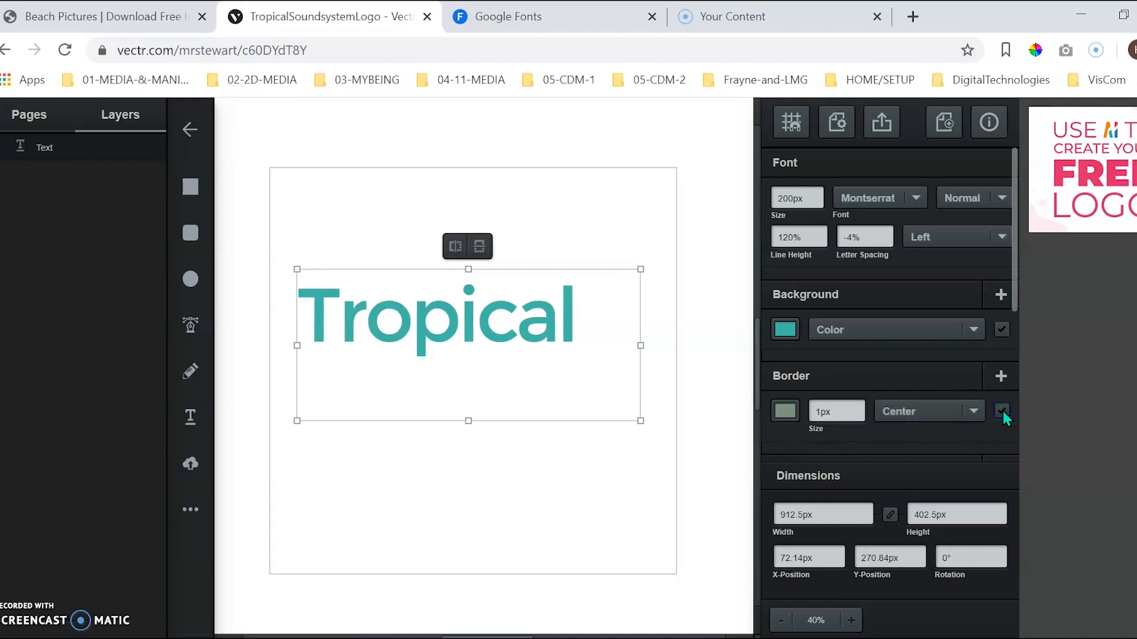
left_click(784, 410)
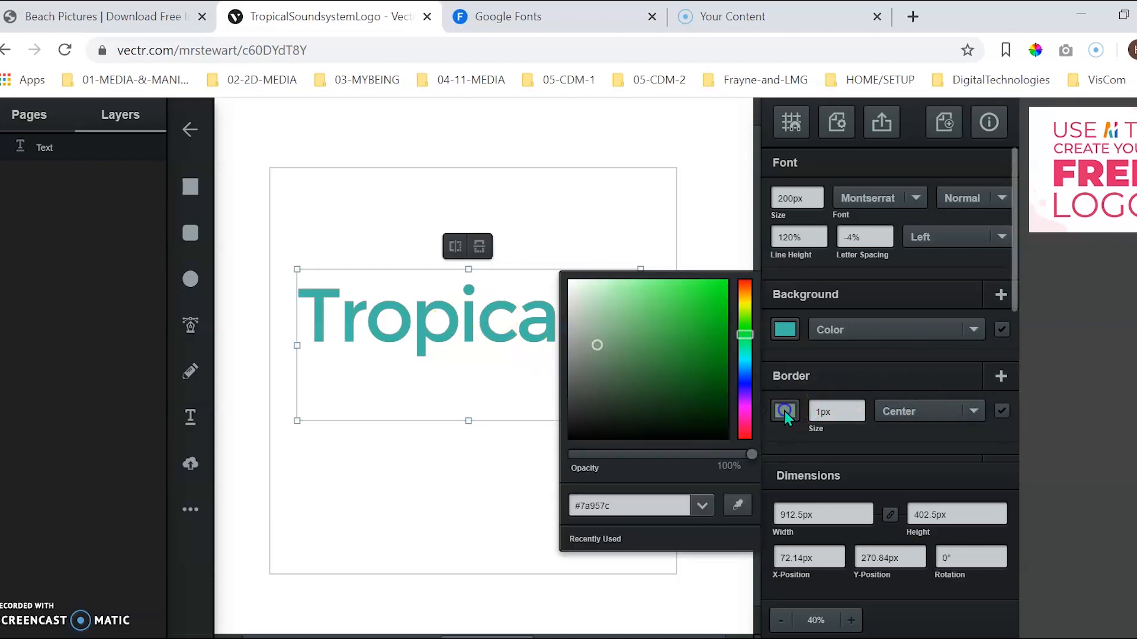
left_click(689, 420)
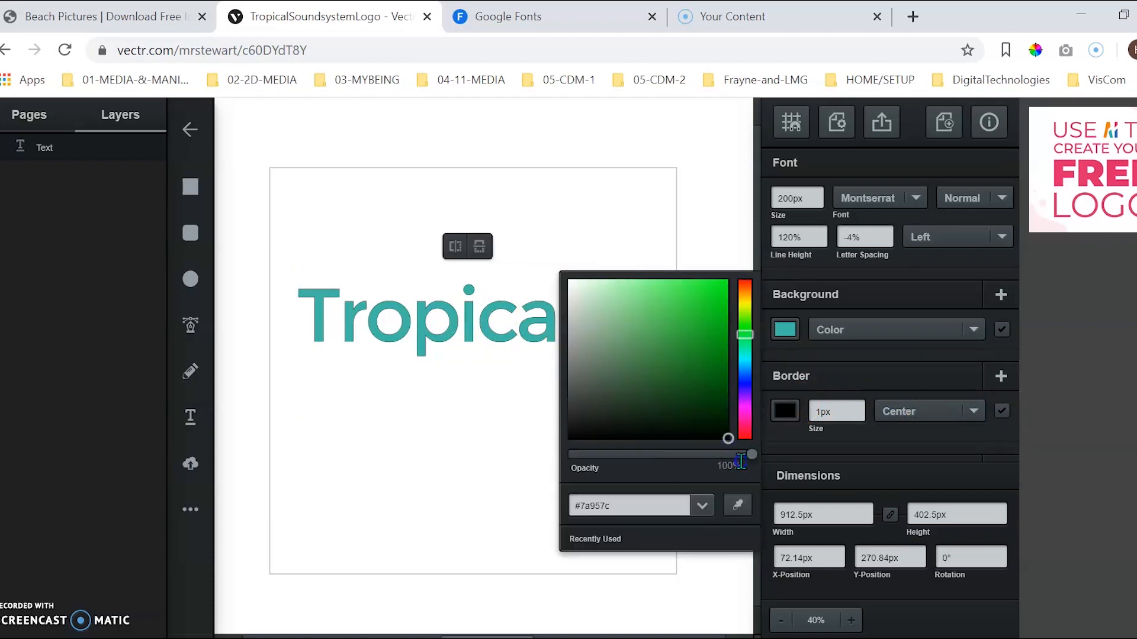
left_click(854, 364)
Step: Try the "Tropical" text's border at 8 px and reduce it to 4 px
left_click(860, 407)
left_click(860, 406)
left_click(859, 406)
left_click(860, 406)
left_click(860, 406)
left_click(860, 406)
left_click(859, 406)
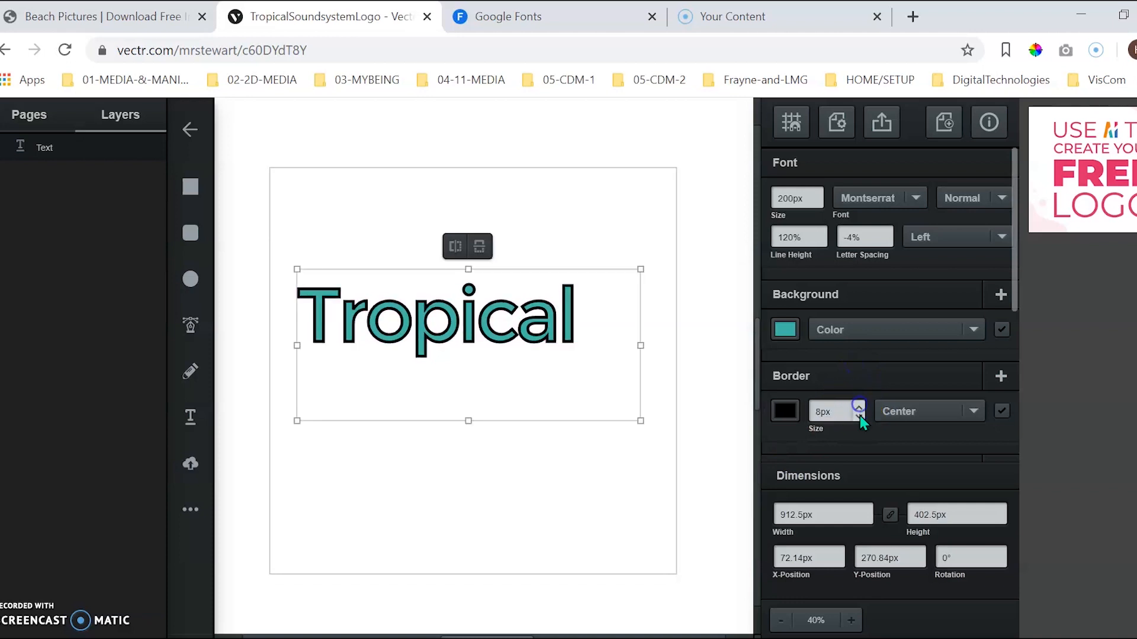
left_click(860, 417)
left_click(859, 417)
left_click(859, 417)
left_click(859, 417)
left_click(823, 420)
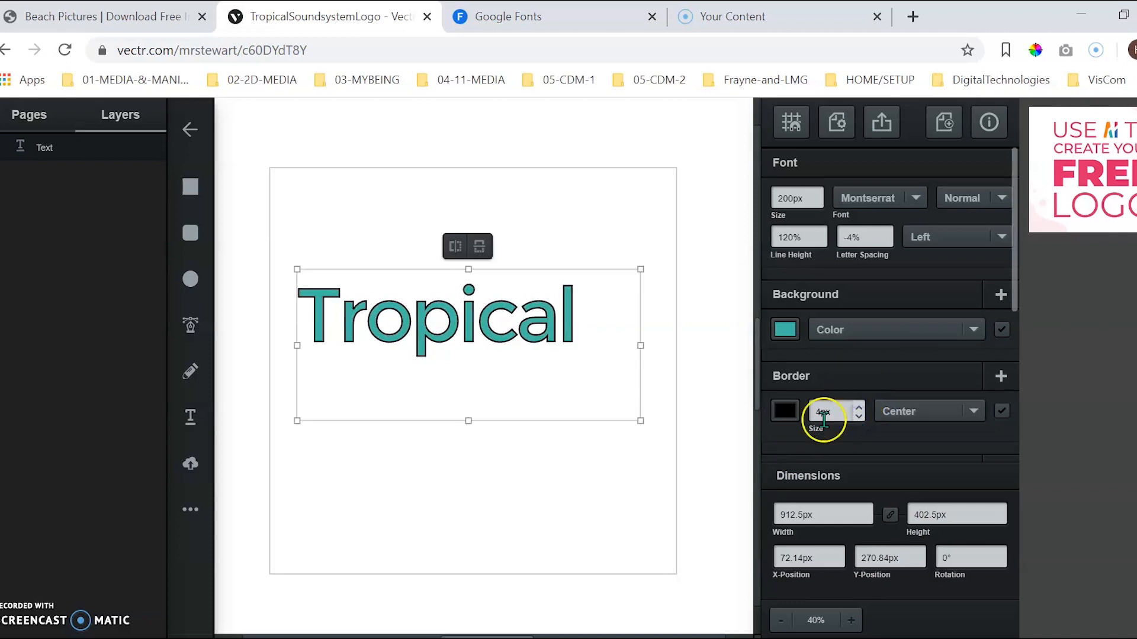
Step: Turn off the "Tropical" text's border and keep its opacity at 100%
left_click(1001, 411)
scroll(967, 386, "down", 5)
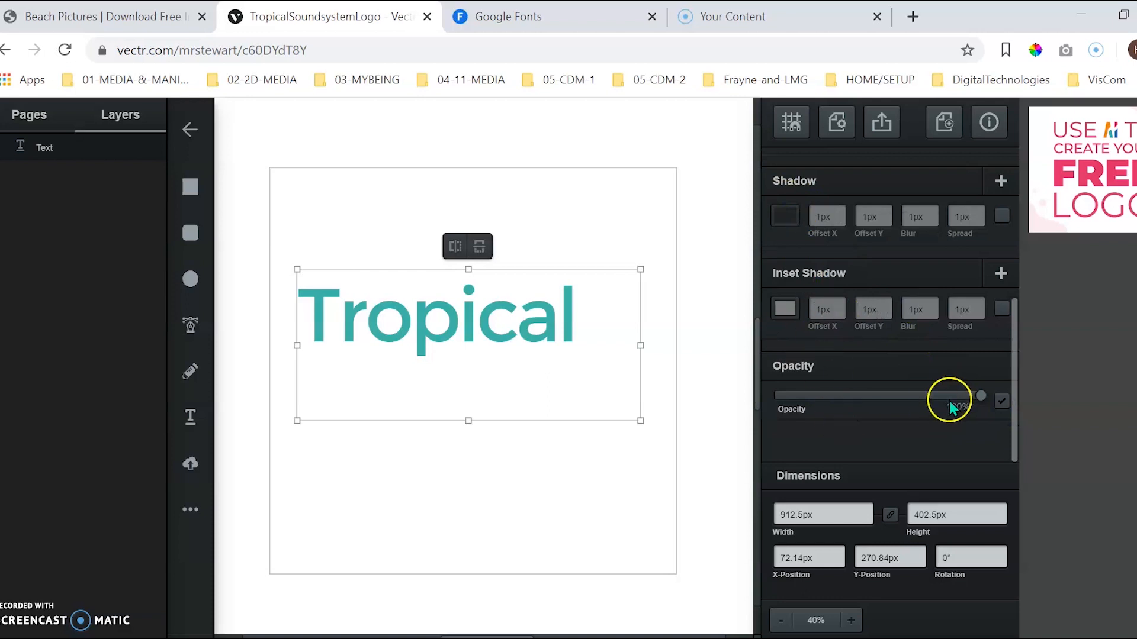
left_click_drag(977, 393, 1003, 392)
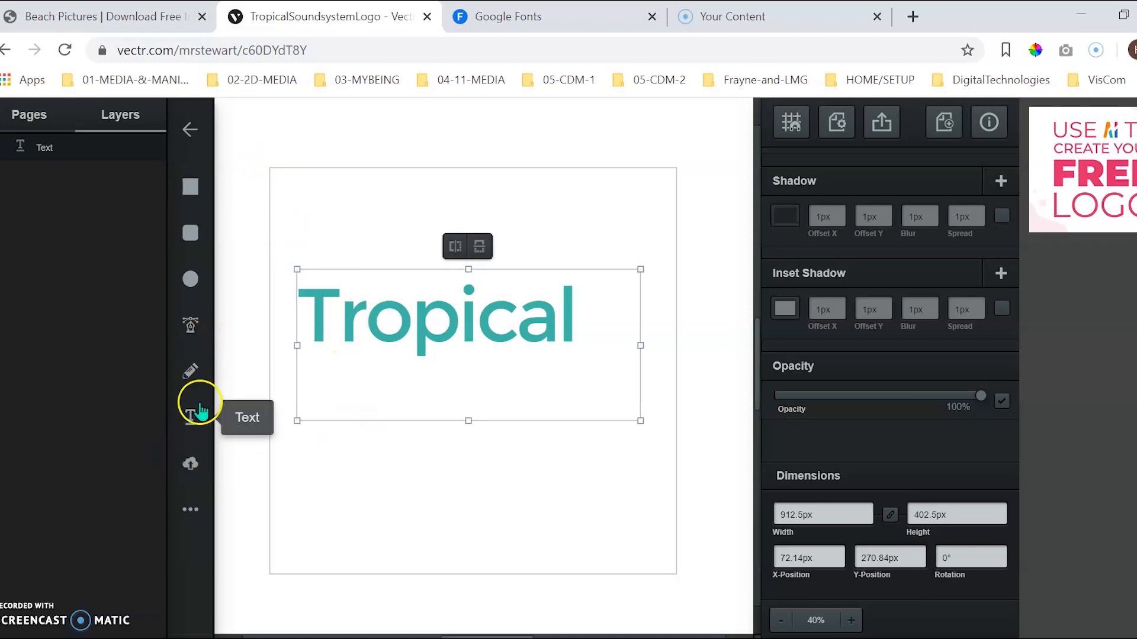
Step: Add a text box about 683 × 335 px below "Tropical", reading "SOUNDSYSTEM"
left_click(190, 419)
left_click(473, 410)
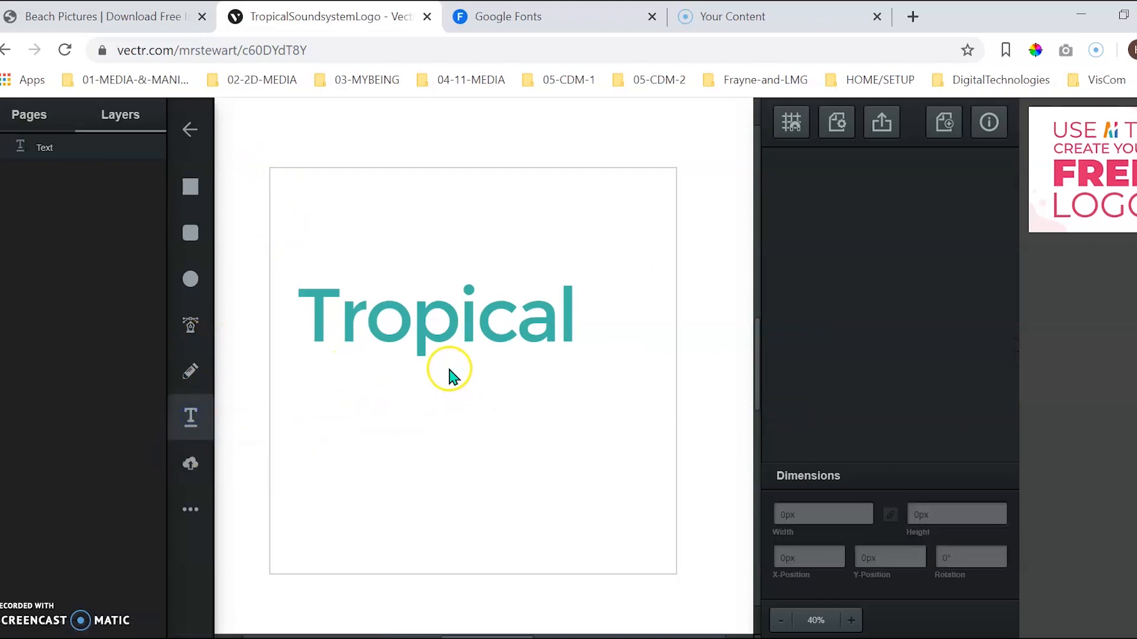
left_click_drag(438, 364, 695, 484)
double_click(493, 410)
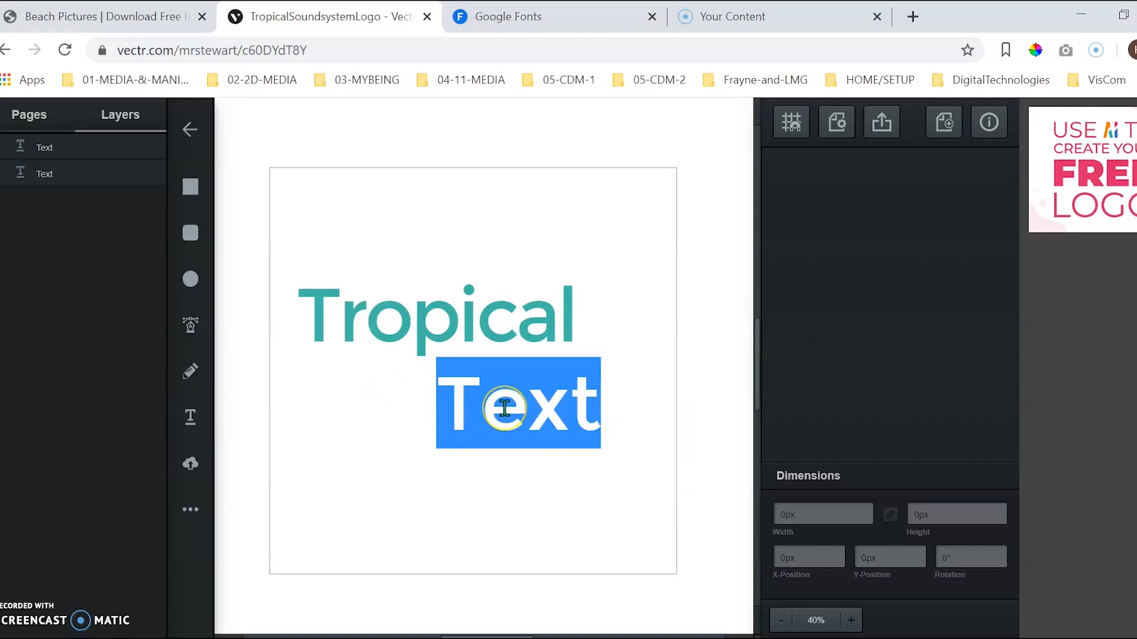
type("S")
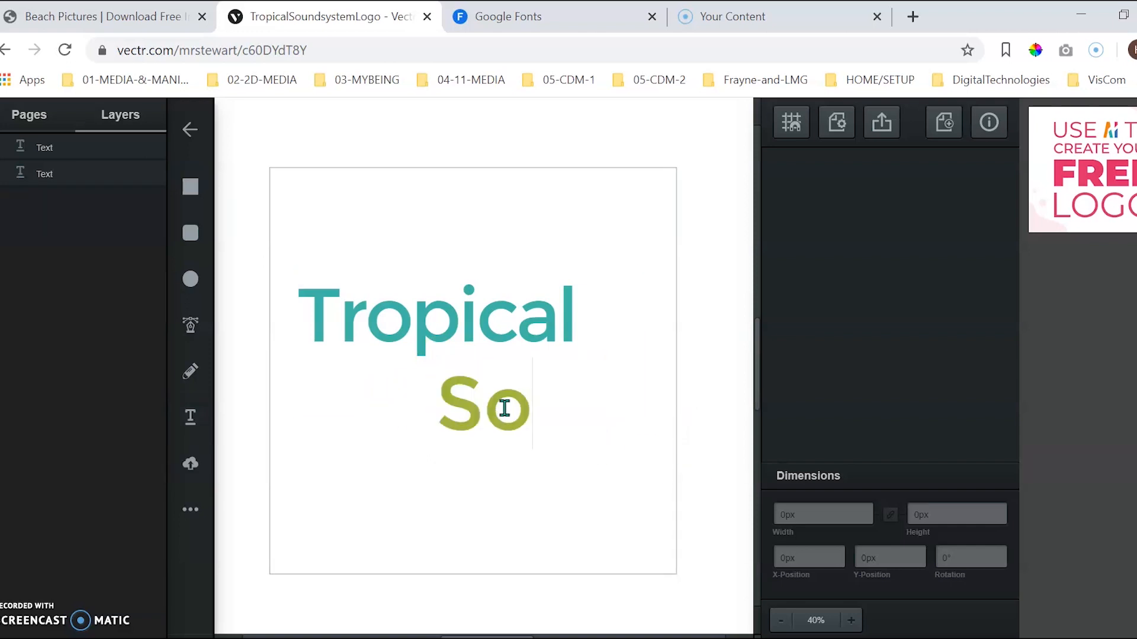
type("OUND")
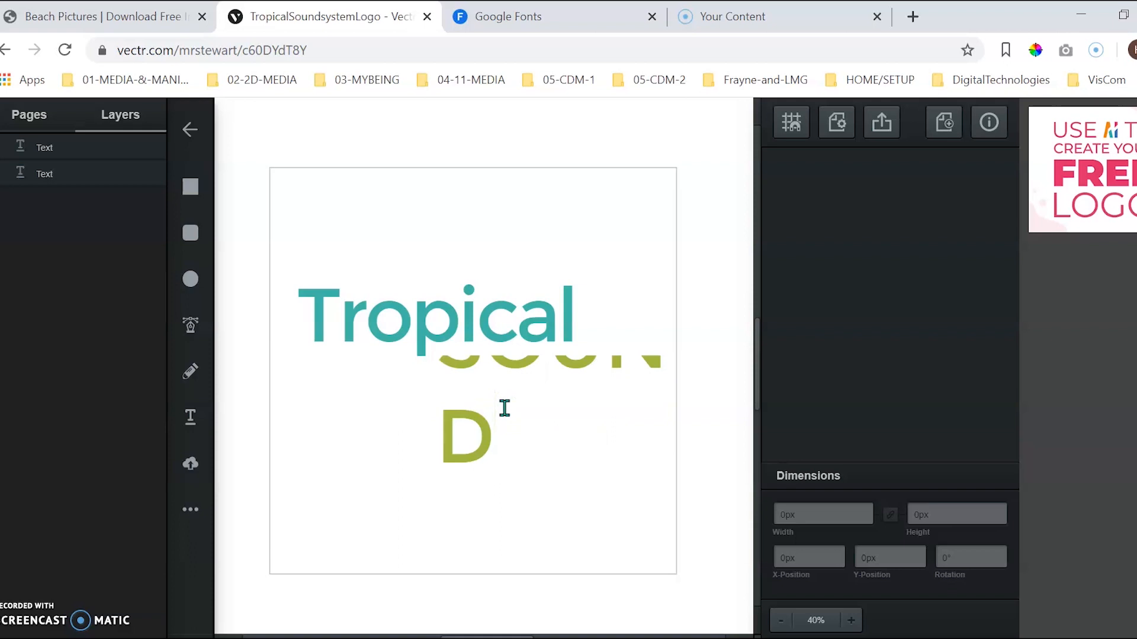
type("SYST")
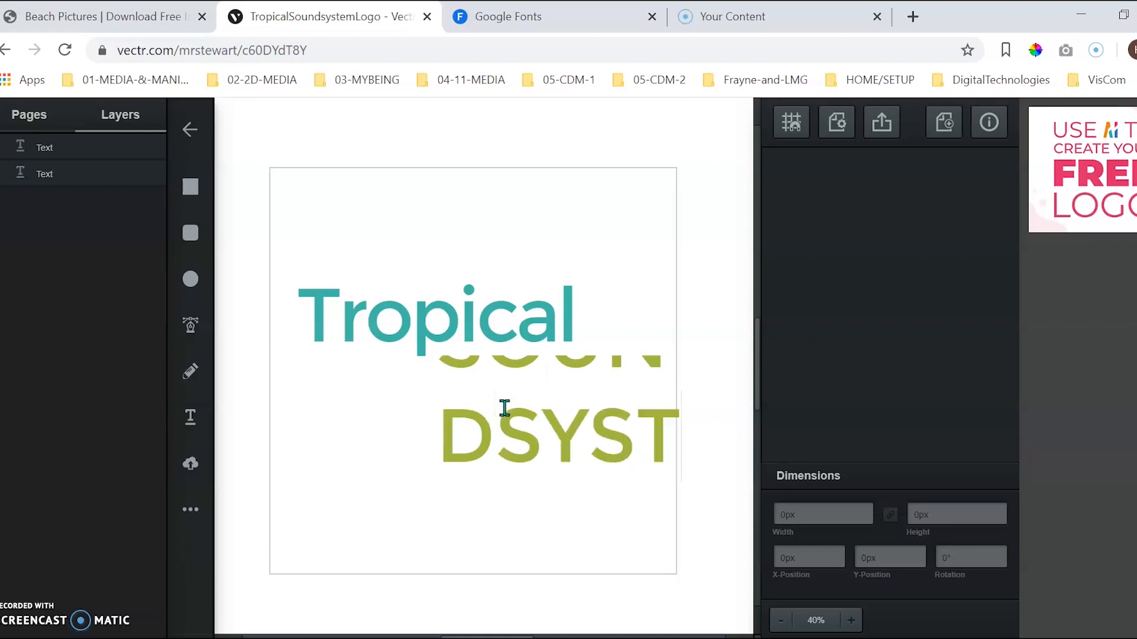
type("EM")
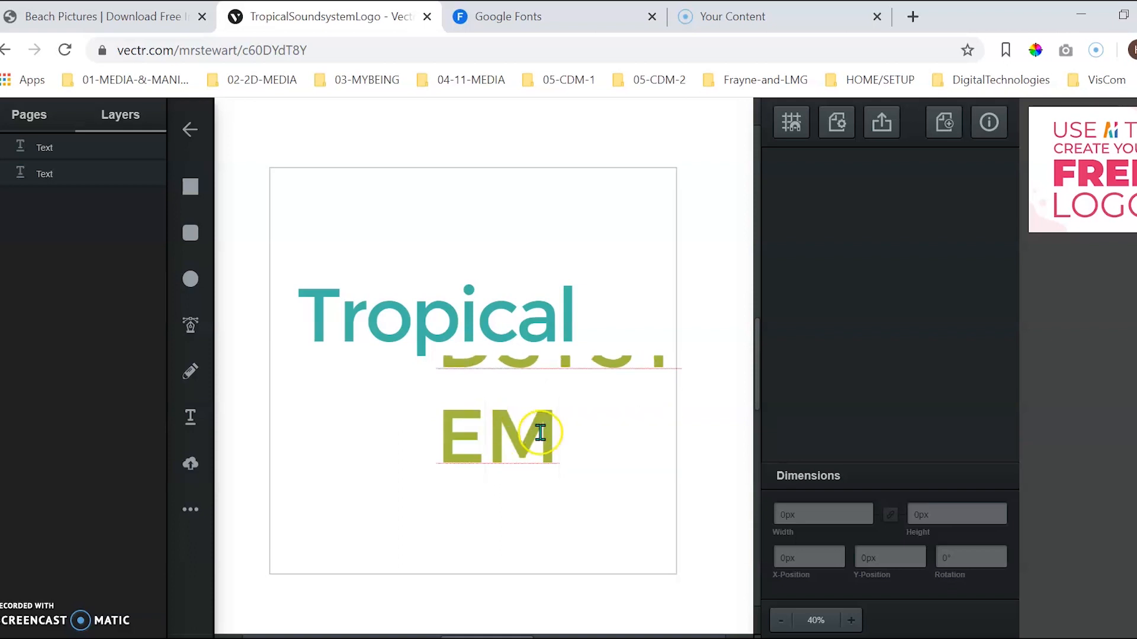
Step: Set the "SOUNDSYSTEM" text's font size to 100 px
left_click_drag(560, 435, 255, 228)
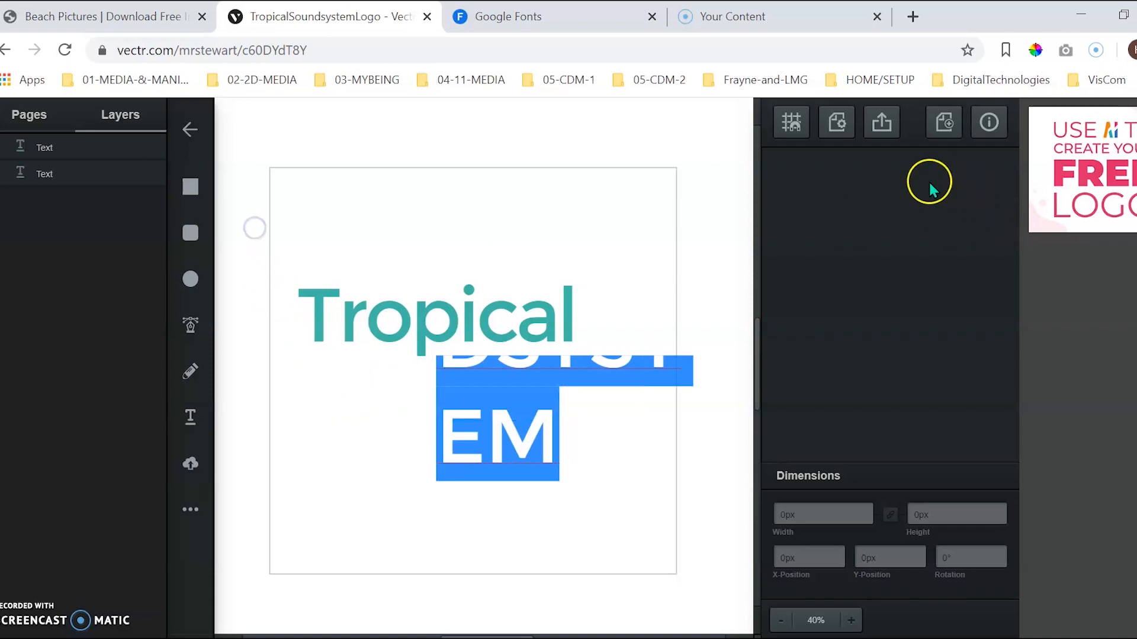
left_click(577, 511)
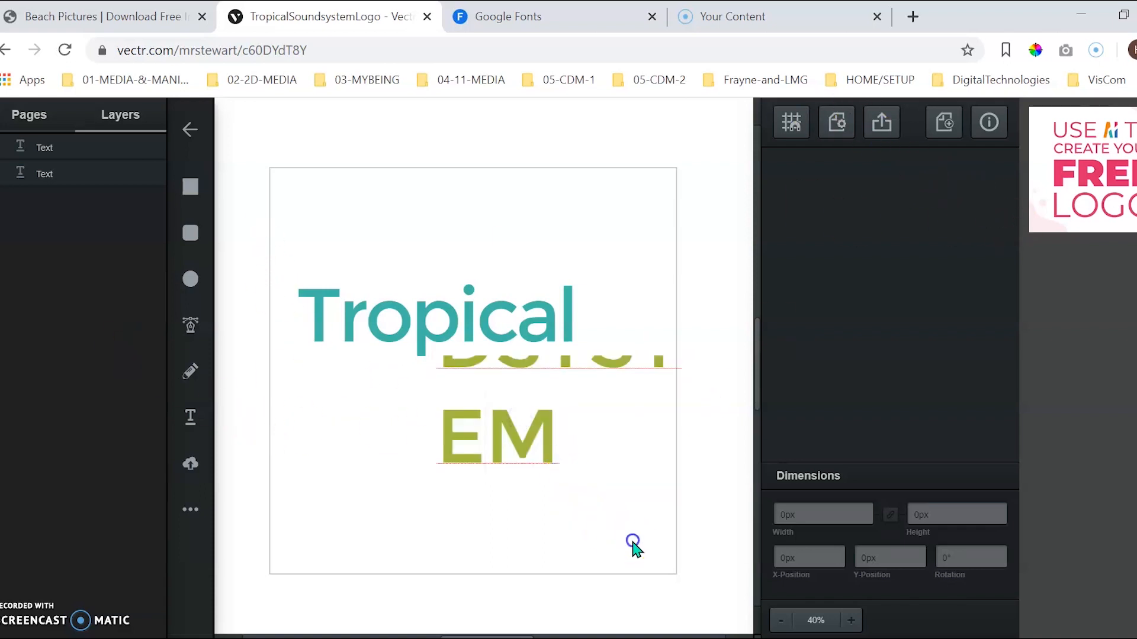
left_click(596, 417)
left_click(664, 459)
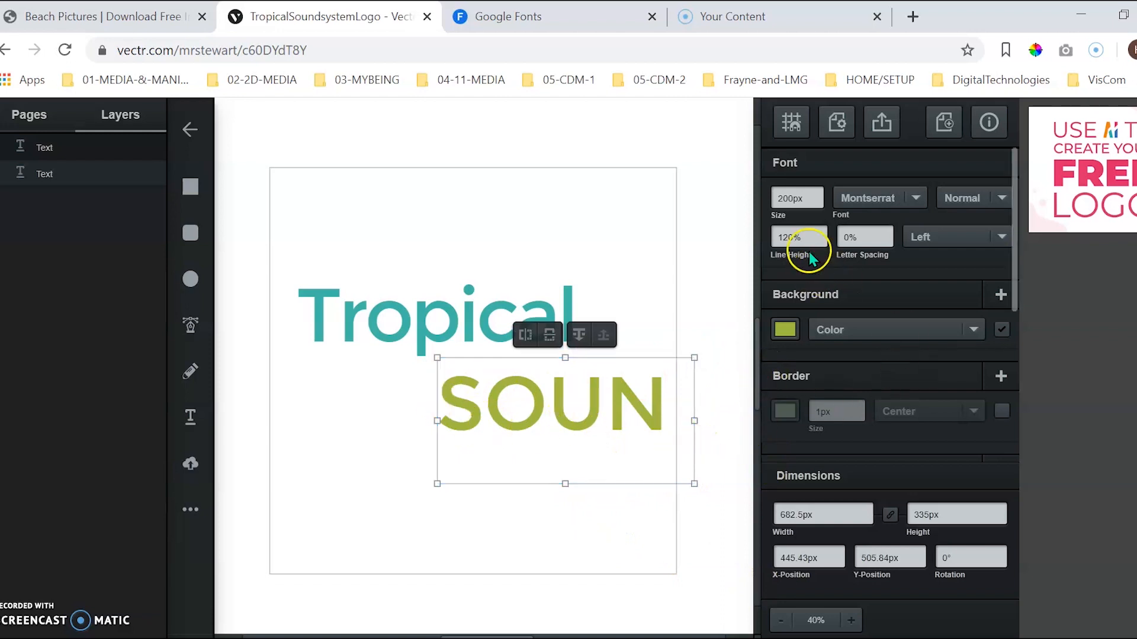
double_click(805, 198)
type("100")
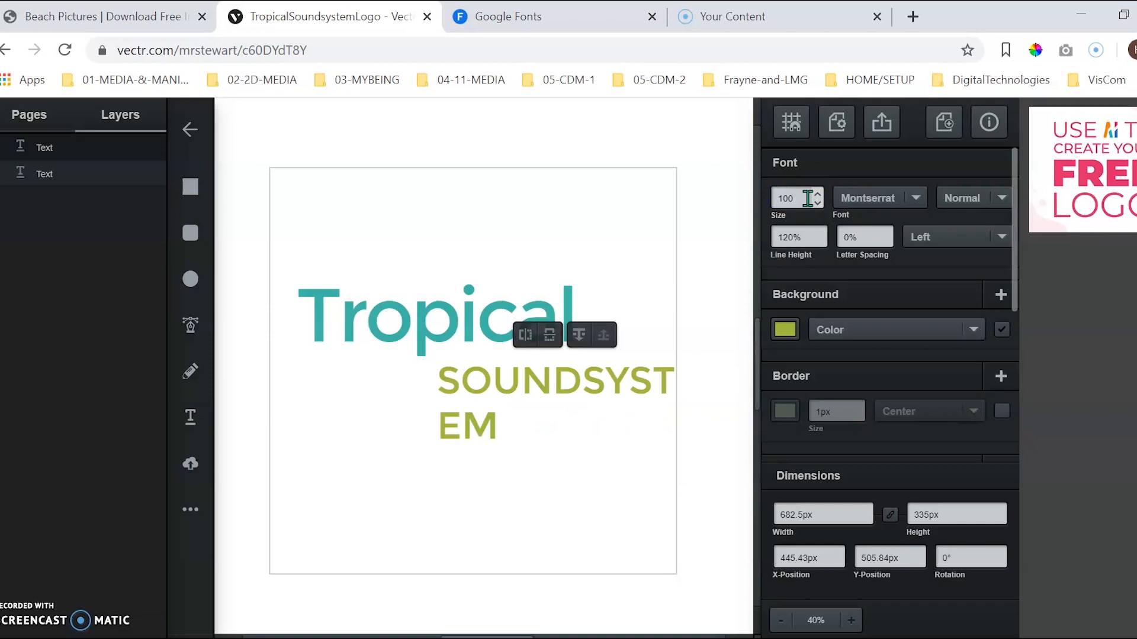
left_click(852, 174)
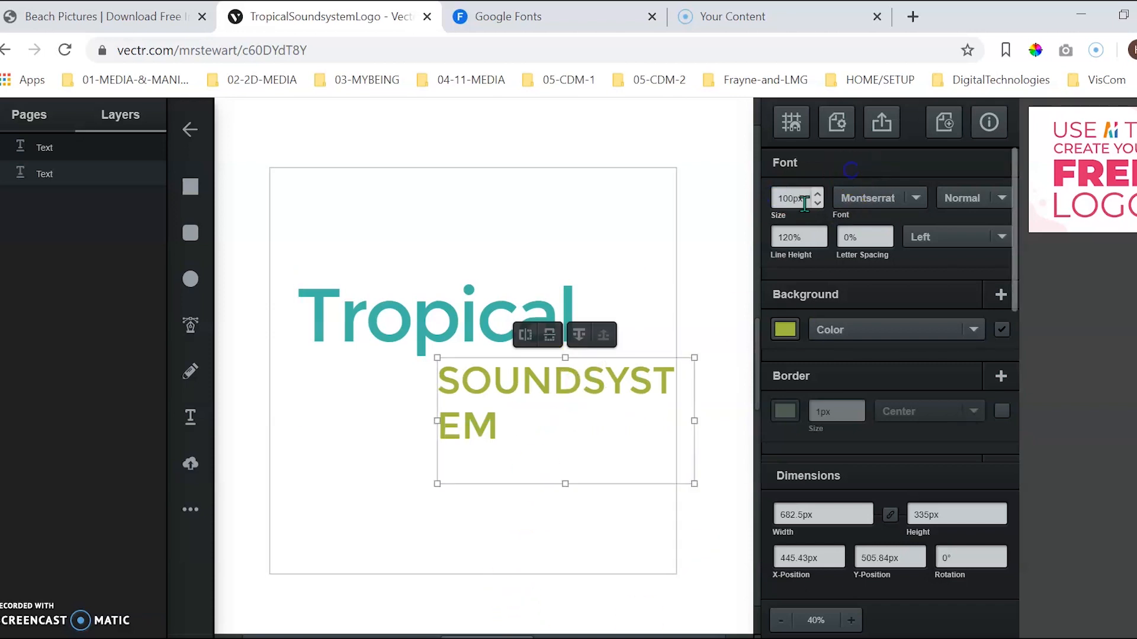
Step: Change the "SOUNDSYSTEM" text's font to Creepster
left_click(911, 197)
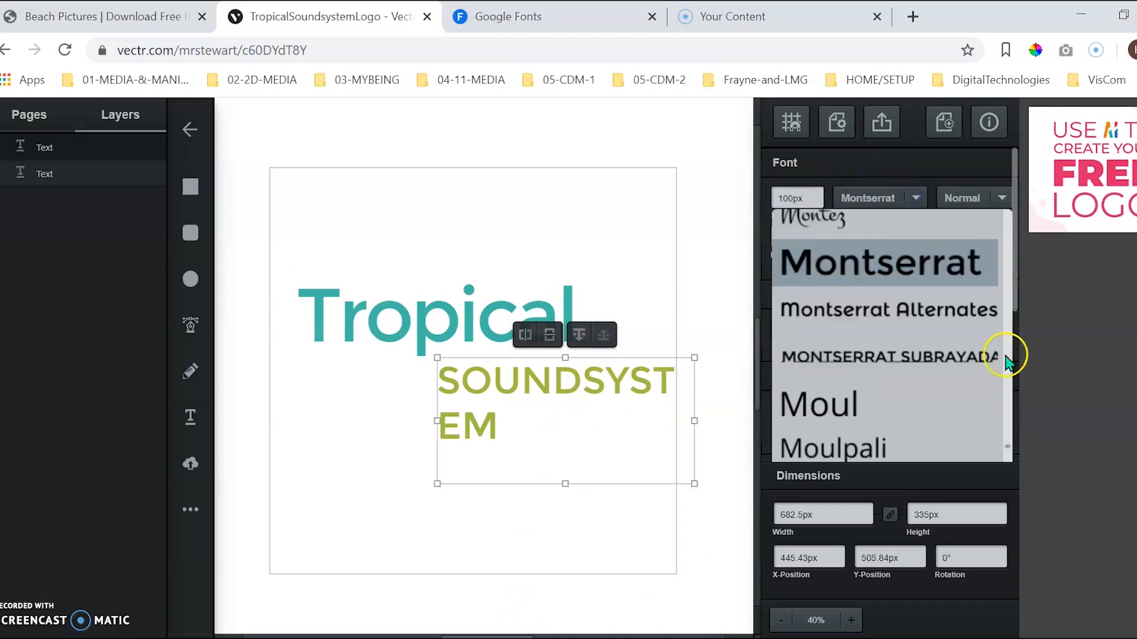
left_click_drag(1006, 448, 1003, 305)
left_click(917, 199)
scroll(857, 294, "up", 15)
scroll(856, 292, "up", 20)
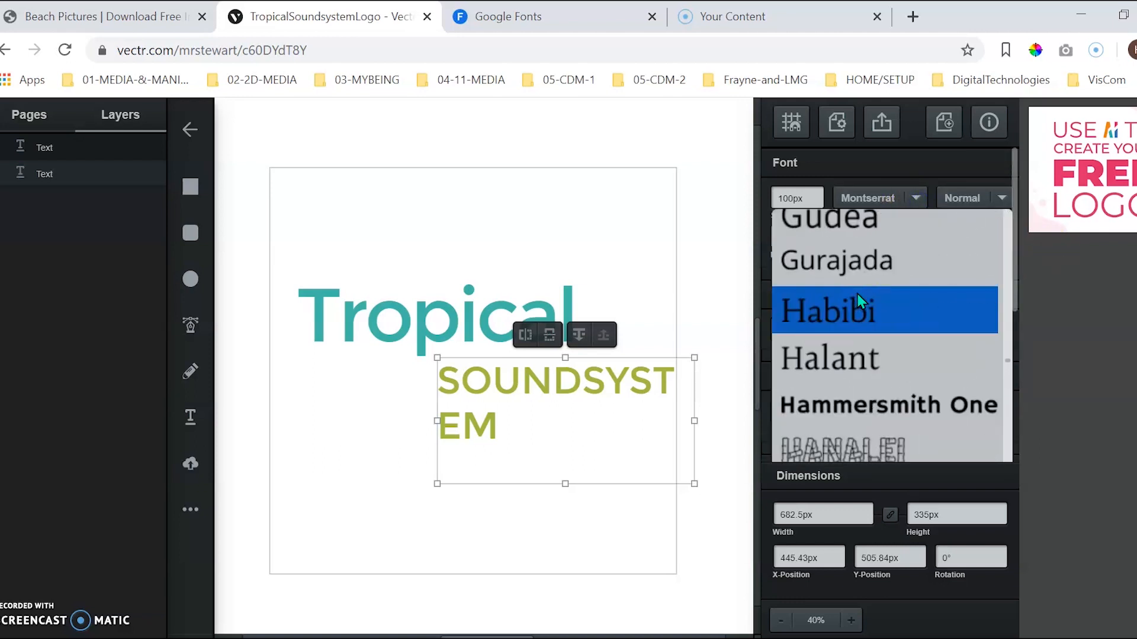
scroll(856, 292, "up", 20)
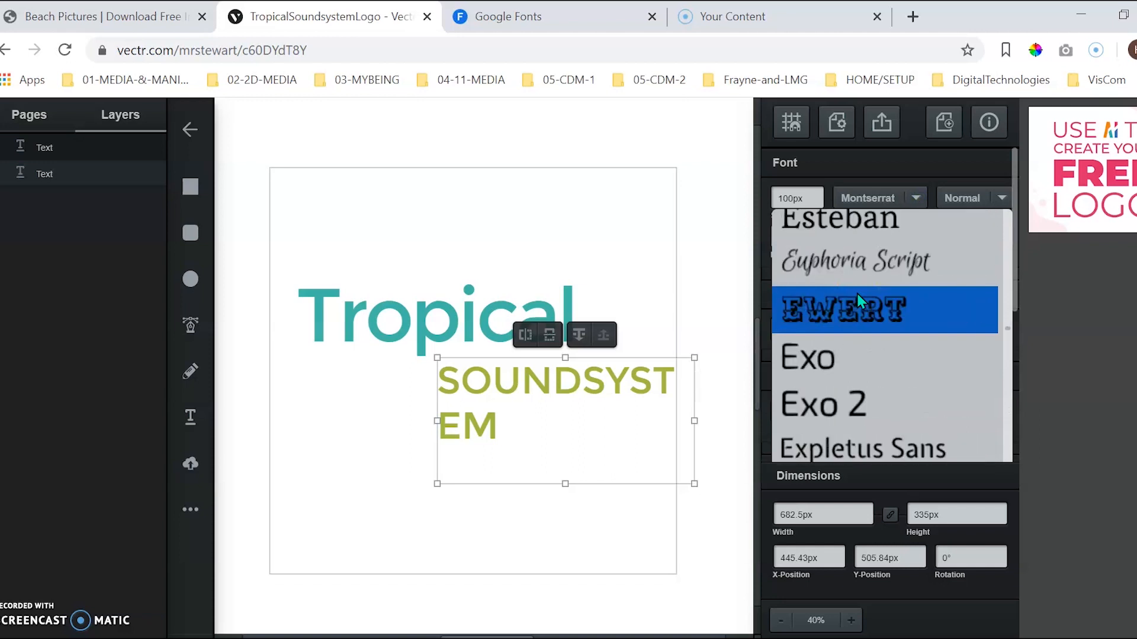
scroll(856, 291, "down", 3)
scroll(857, 294, "up", 1)
scroll(858, 293, "down", 6)
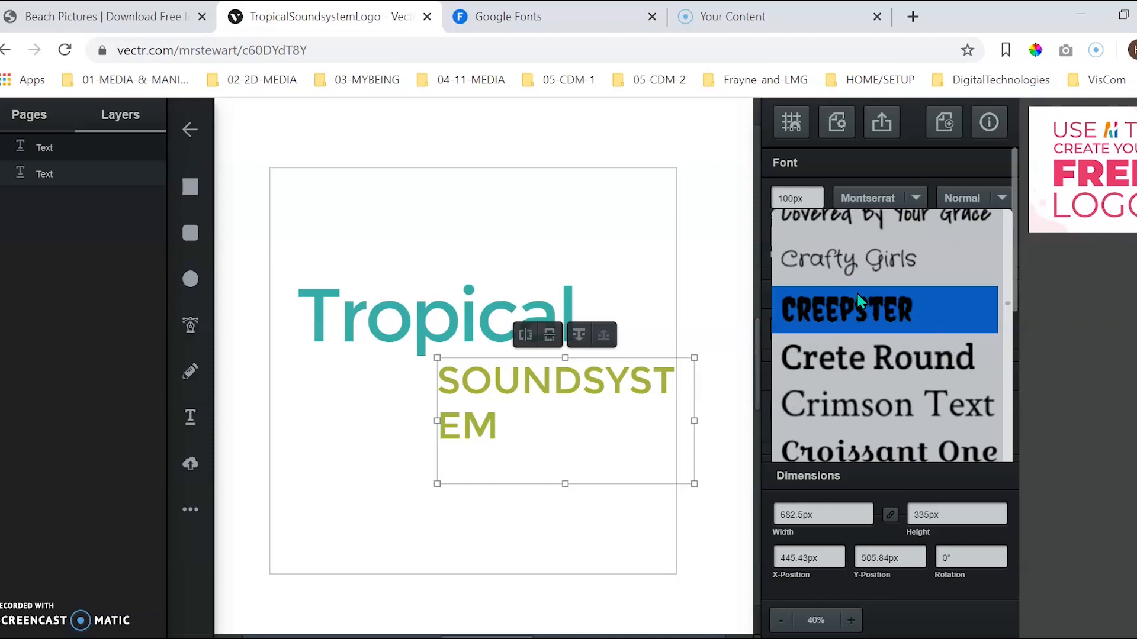
left_click(856, 291)
left_click(507, 391)
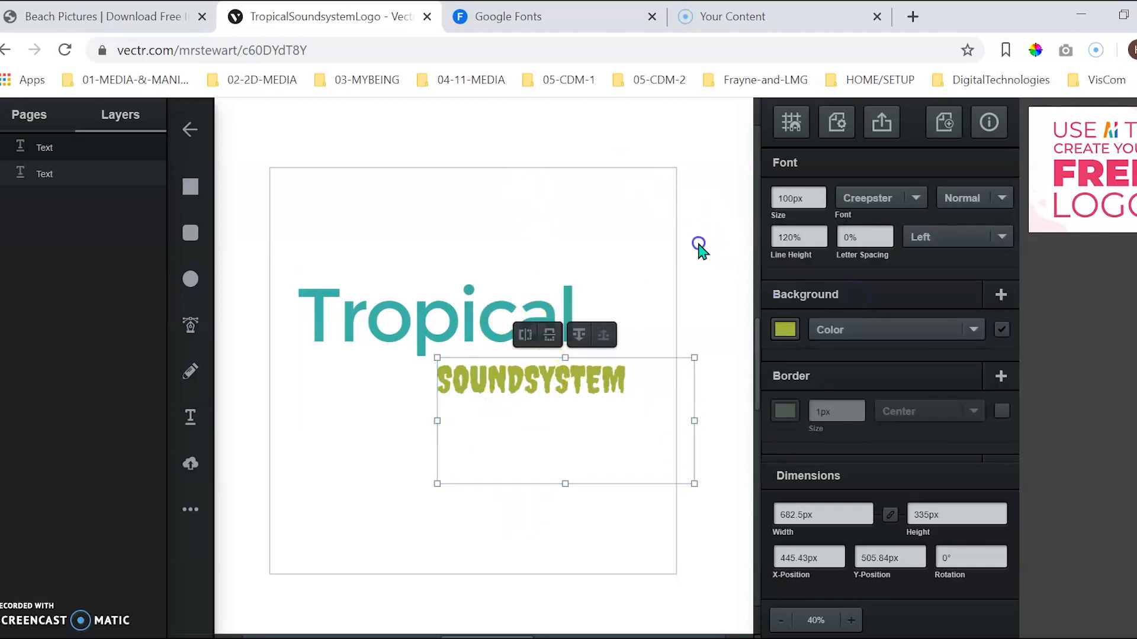
Step: Recolour the "SOUNDSYSTEM" text green and move it closer beneath "Tropical", to about X 438 px, Y 472 px
left_click(699, 246)
left_click(521, 399)
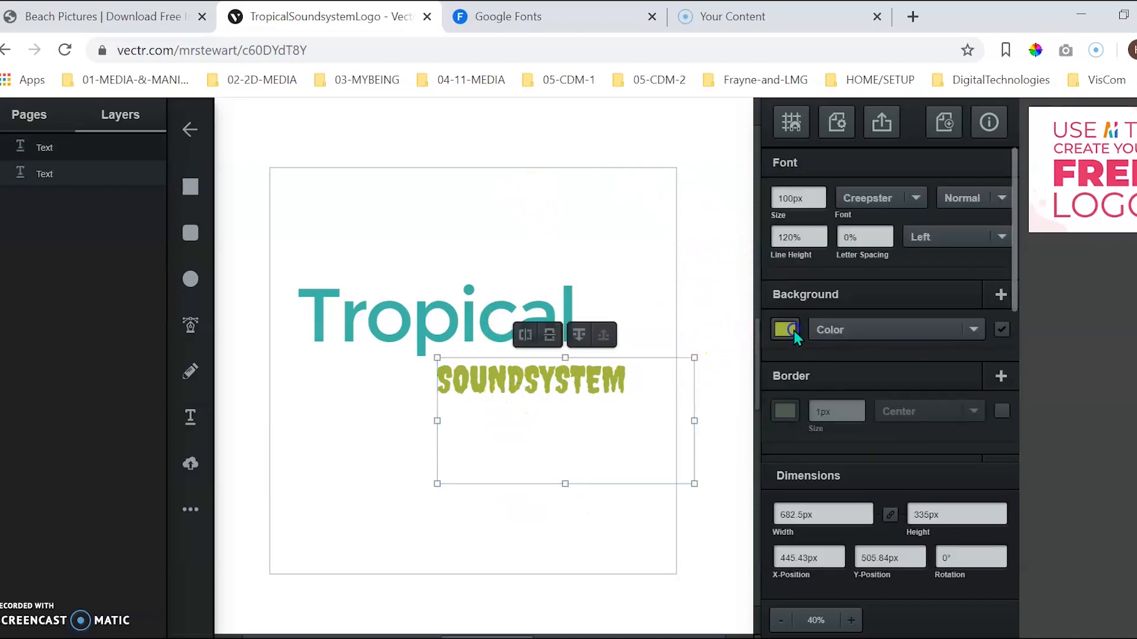
left_click(788, 329)
left_click_drag(745, 233, 750, 241)
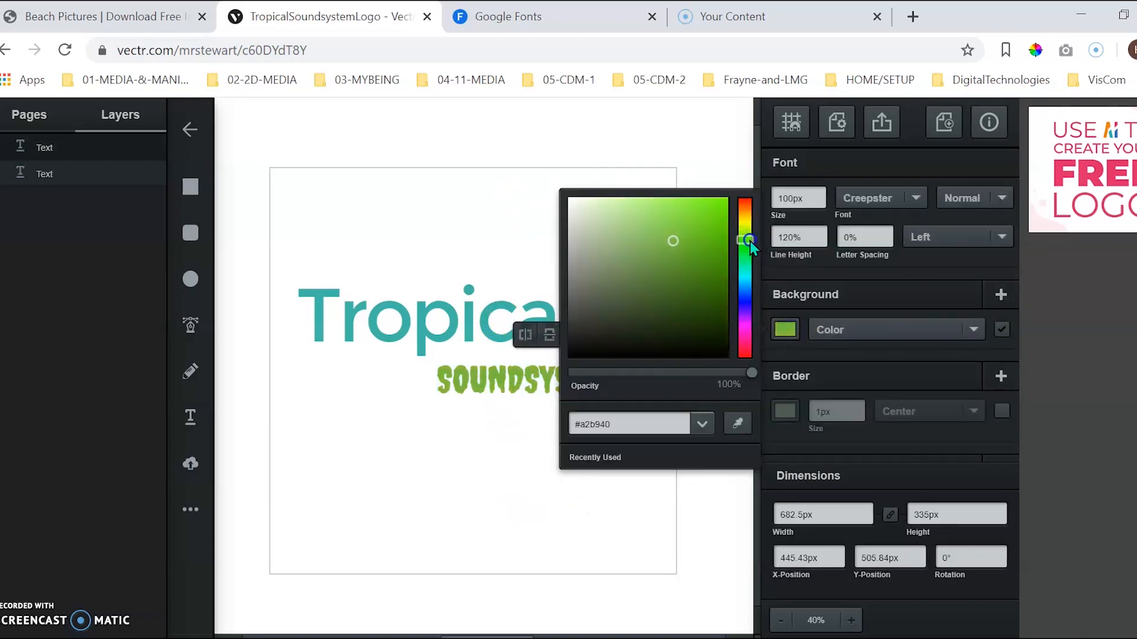
left_click(684, 157)
left_click(571, 385)
left_click_drag(571, 385, 568, 369)
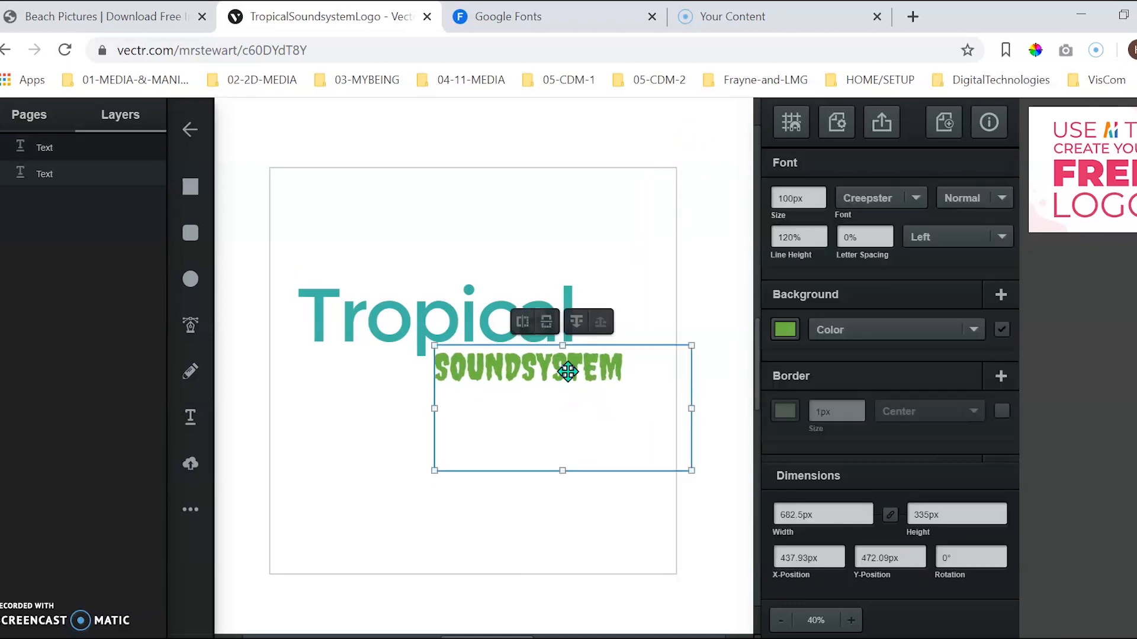
Step: Reduce the "SOUNDSYSTEM" text's font size to 88 px and deselect it
left_click(817, 202)
left_click(817, 202)
left_click(817, 201)
left_click(817, 201)
left_click(817, 201)
left_click(817, 201)
left_click(817, 201)
left_click(817, 202)
left_click(817, 202)
left_click(817, 201)
left_click(817, 201)
left_click(715, 217)
left_click(589, 371)
left_click(701, 303)
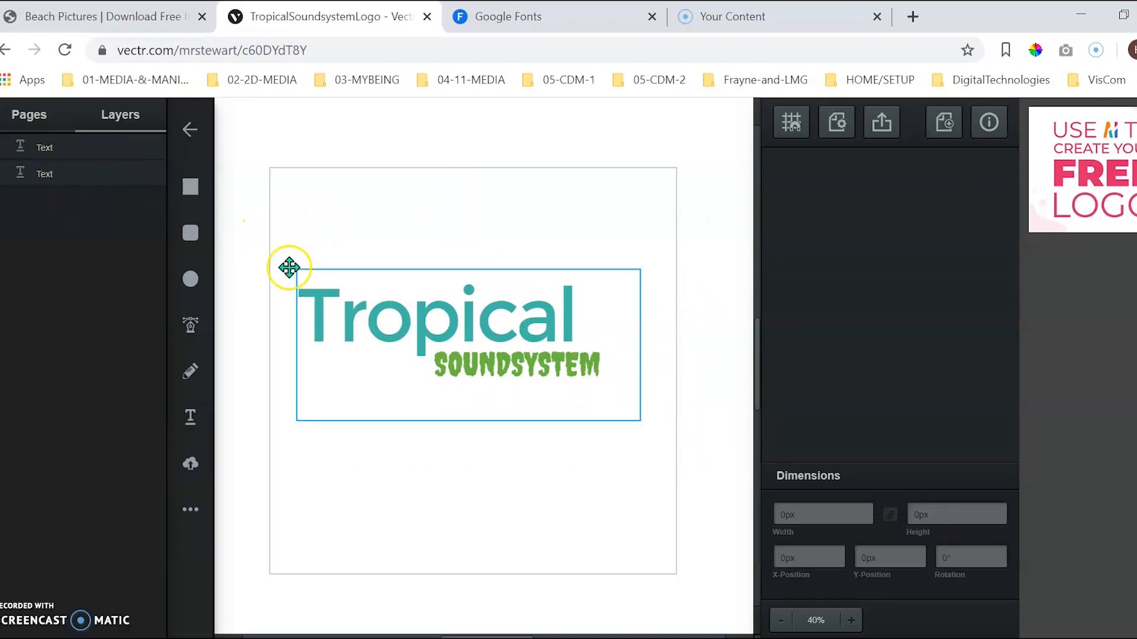
Step: Toggle the topmost text layer's visibility off and on, and open its layer options without applying any
left_click(153, 145)
left_click(154, 144)
left_click(154, 144)
left_click(154, 145)
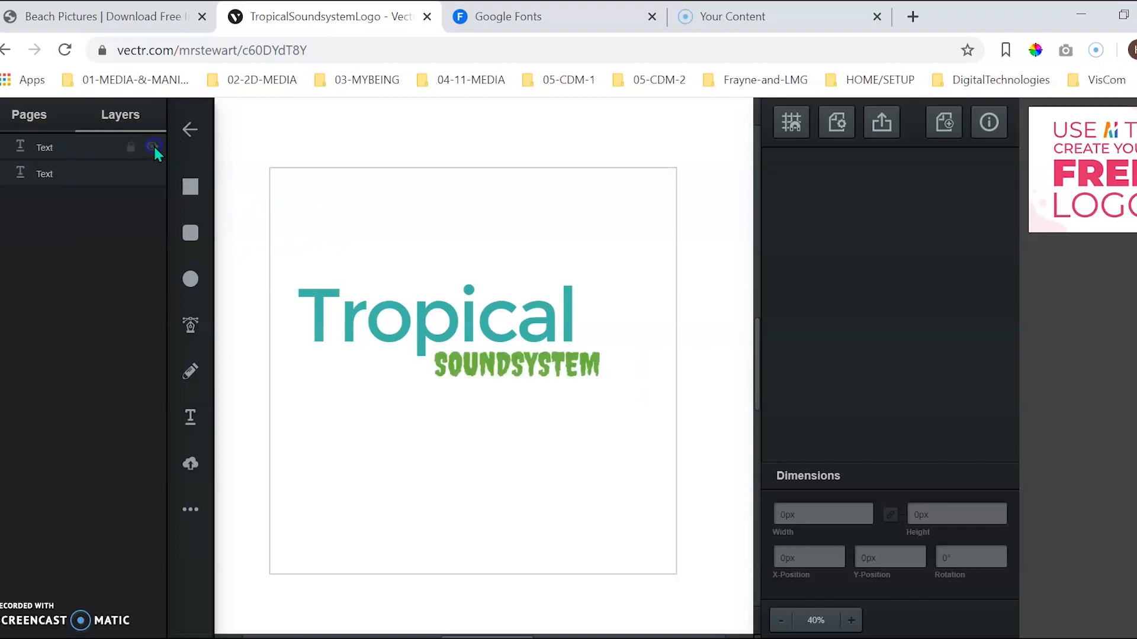
right_click(83, 146)
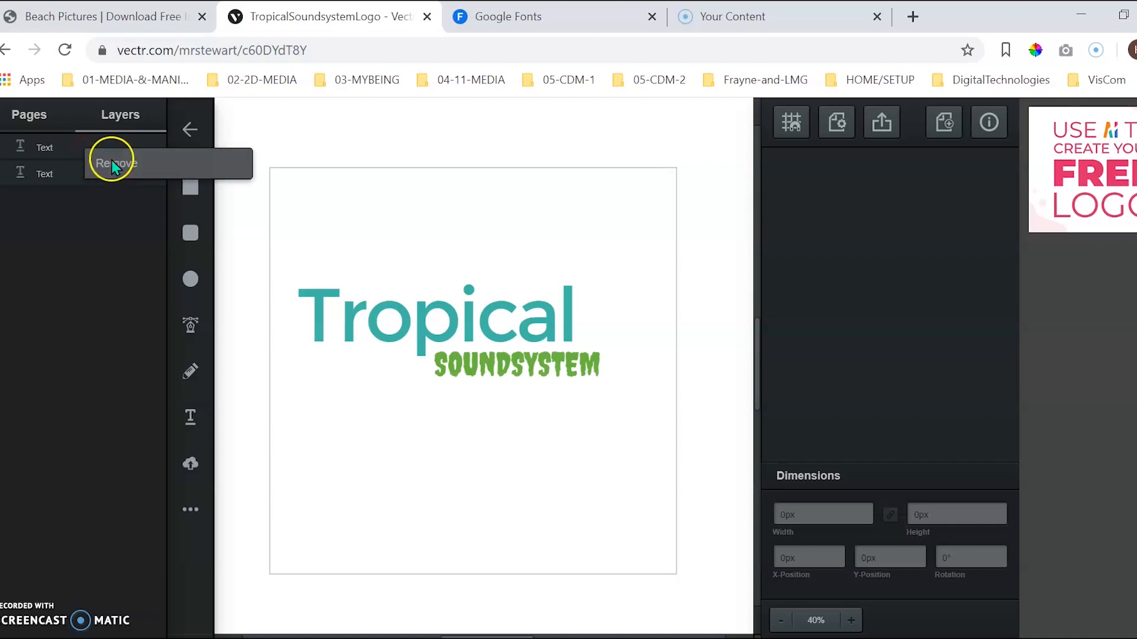
left_click(110, 220)
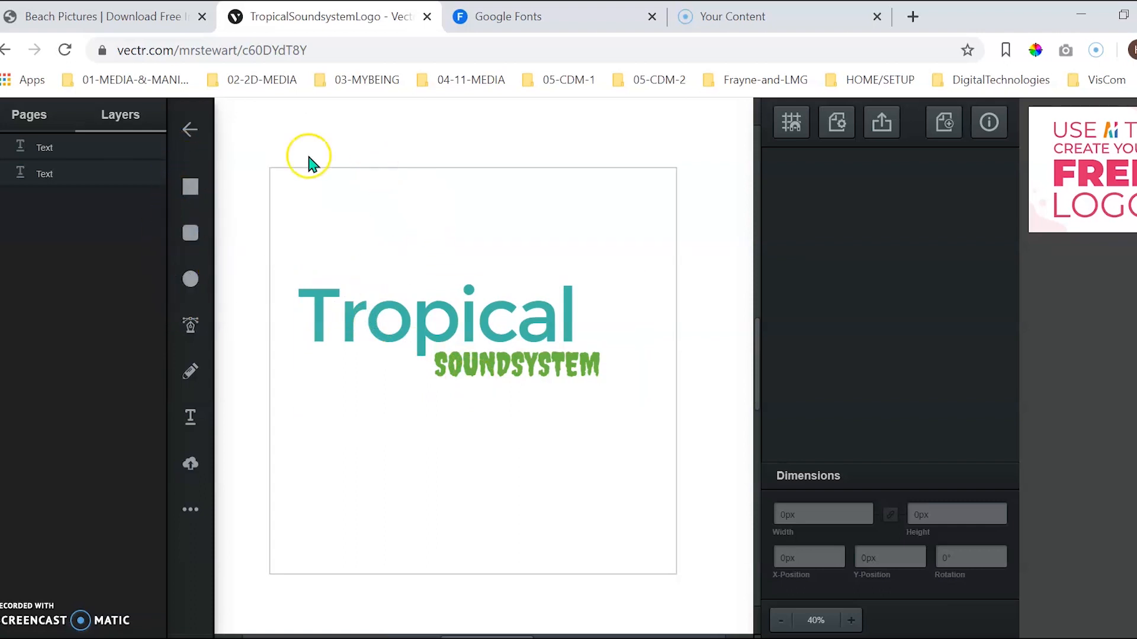
Step: Draw a circle of about 1047.5 px over the text and place it at about X 16 px, Y 23 px
left_click(189, 282)
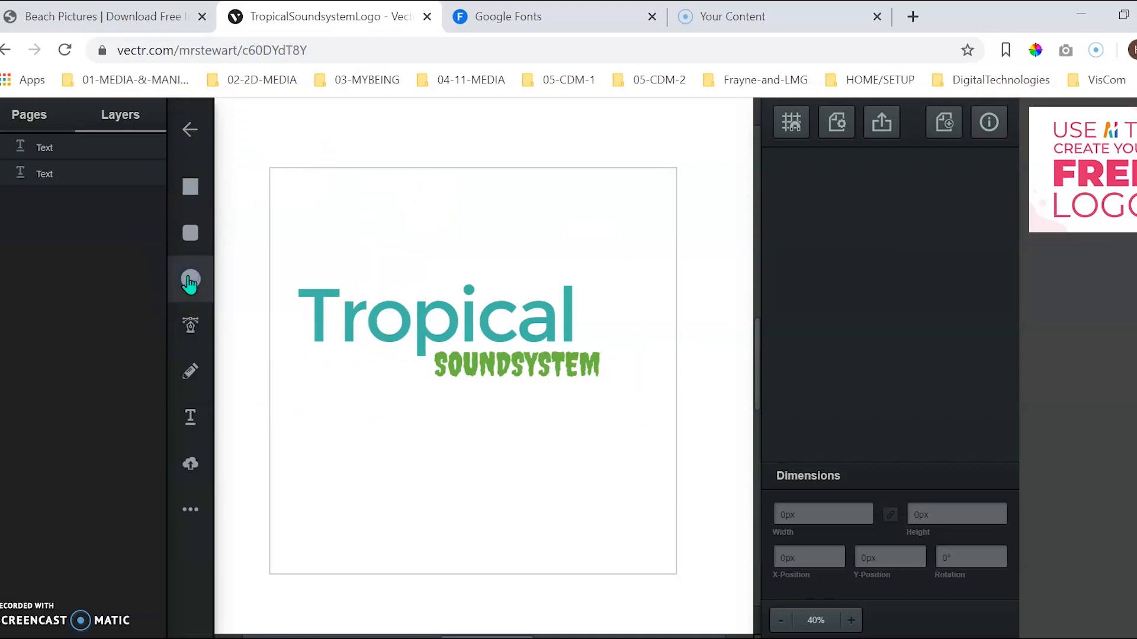
left_click_drag(286, 200, 642, 589)
left_click_drag(520, 367, 510, 347)
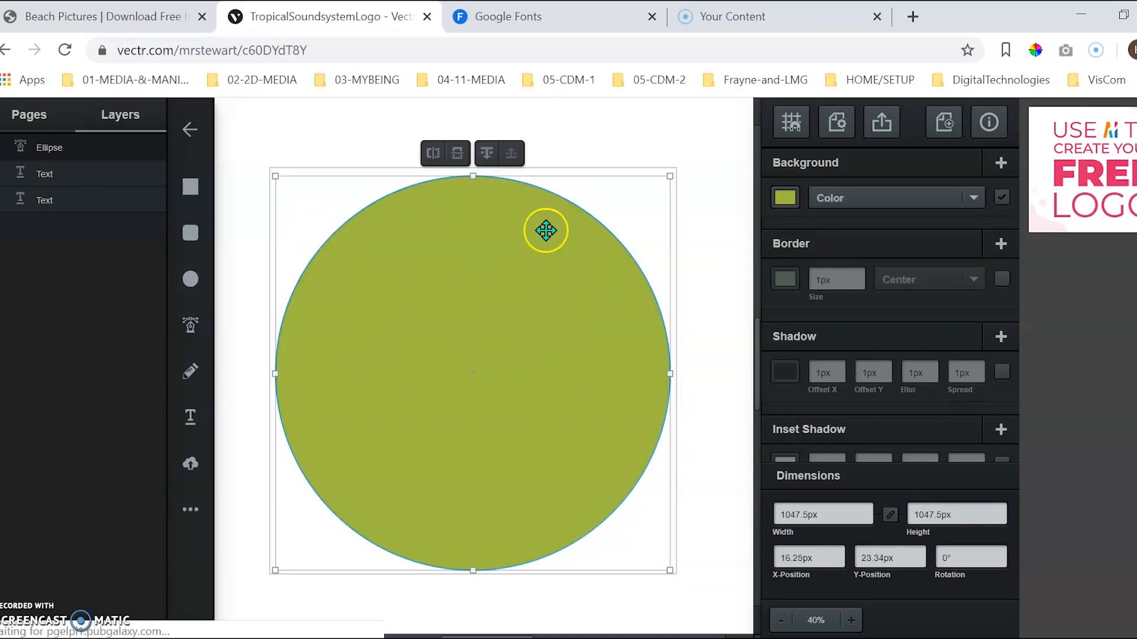
Step: Turn off the circle's background fill
left_click(787, 197)
left_click(791, 194)
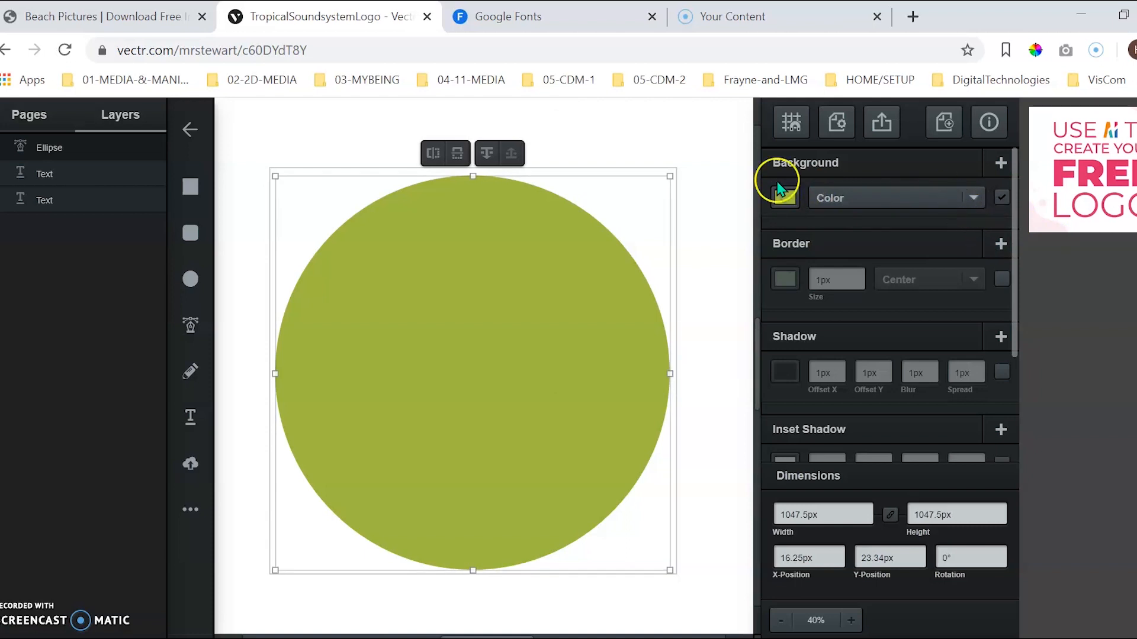
left_click(999, 199)
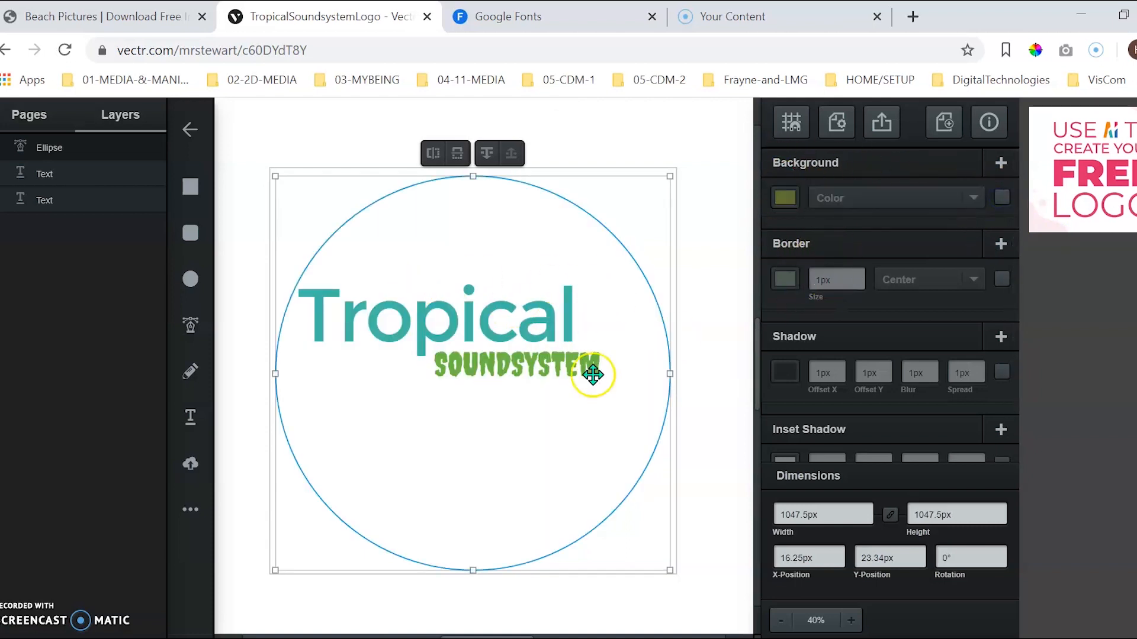
Step: Enable a border on the circle and set its size to 20 px
left_click(1000, 278)
left_click(859, 276)
left_click(858, 275)
left_click(859, 275)
left_click(859, 275)
left_click(858, 276)
left_click(858, 275)
left_click(859, 275)
left_click(858, 275)
left_click(858, 275)
left_click(858, 276)
left_click(858, 275)
left_click(859, 275)
left_click(859, 275)
left_click(859, 276)
left_click(859, 275)
left_click(859, 275)
left_click(859, 275)
left_click(859, 276)
left_click(859, 275)
left_click(859, 275)
left_click(859, 276)
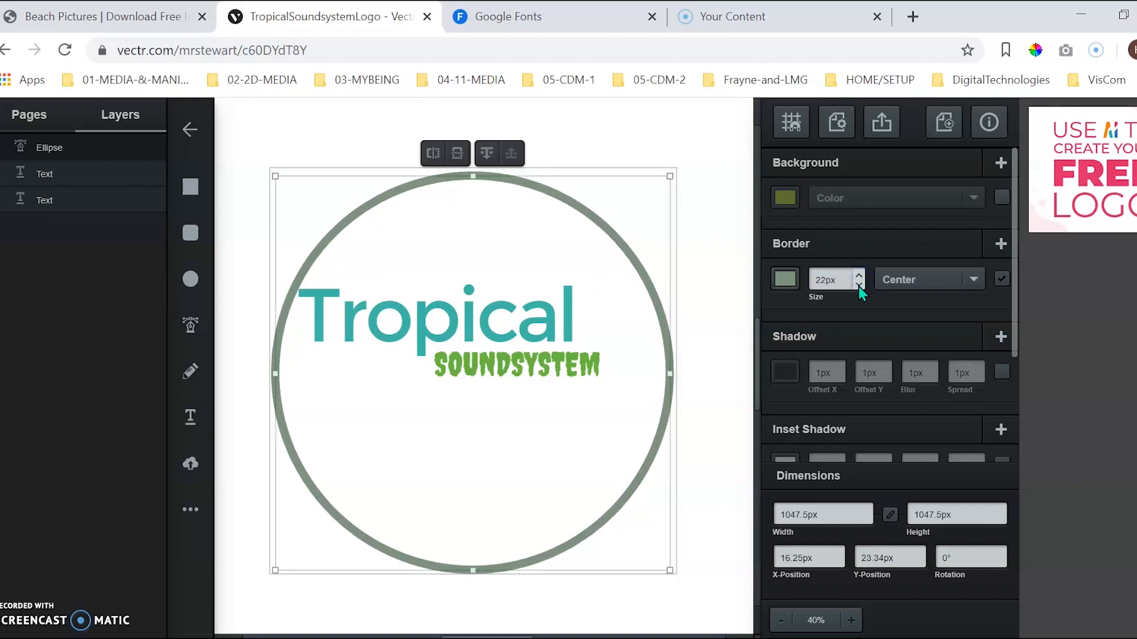
left_click(858, 287)
left_click(858, 287)
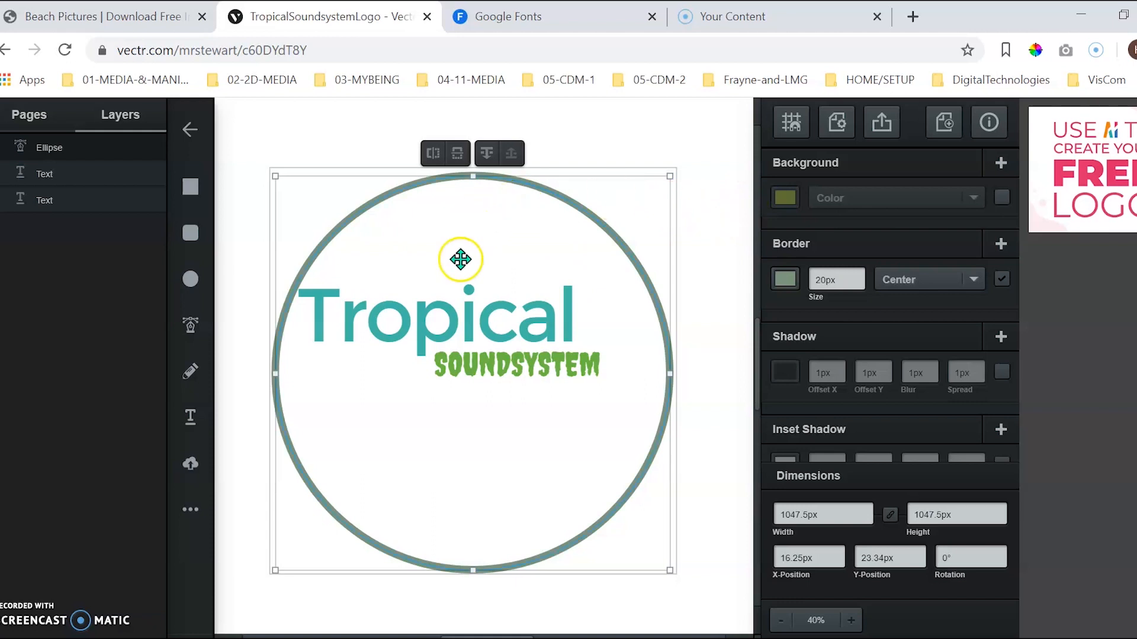
Step: Move the circle up slightly to centre it on the page at X 16.25 px, Y 16.25 px
left_click(727, 177)
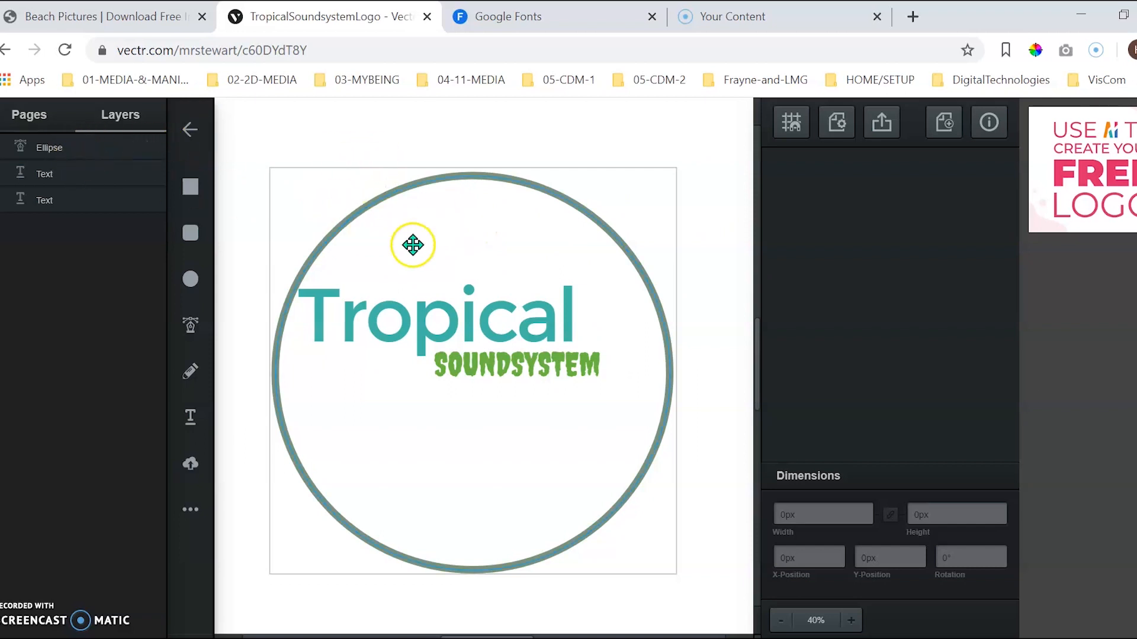
left_click(448, 251)
left_click_drag(470, 318, 469, 315)
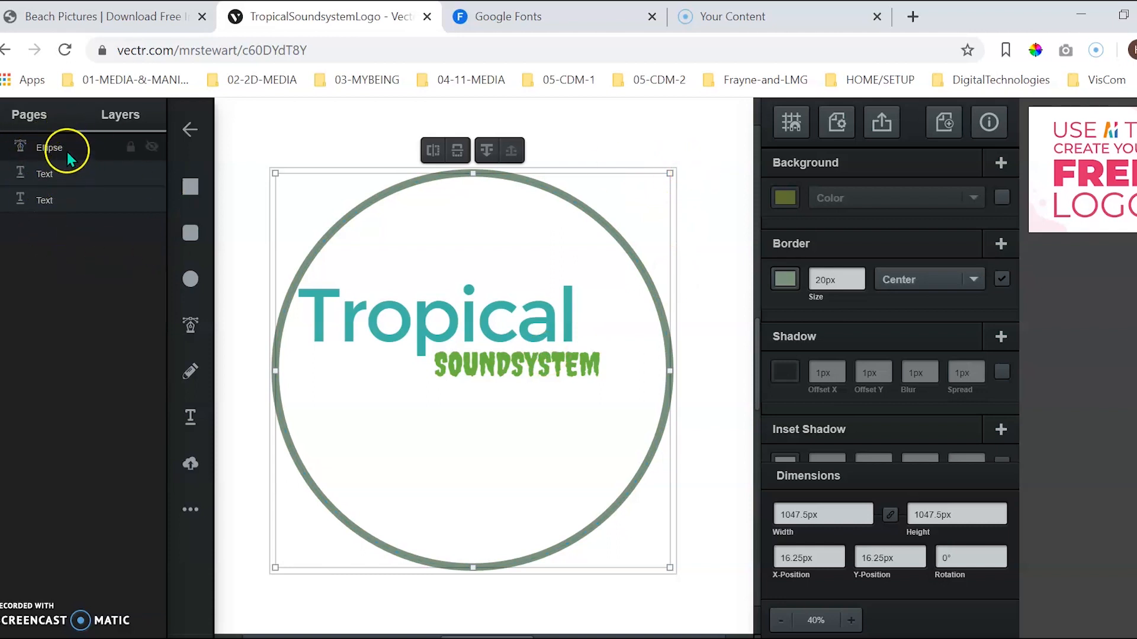
Step: Move the Ellipse layer below both text layers and check that each text can be selected on the canvas
left_click_drag(57, 145, 55, 201)
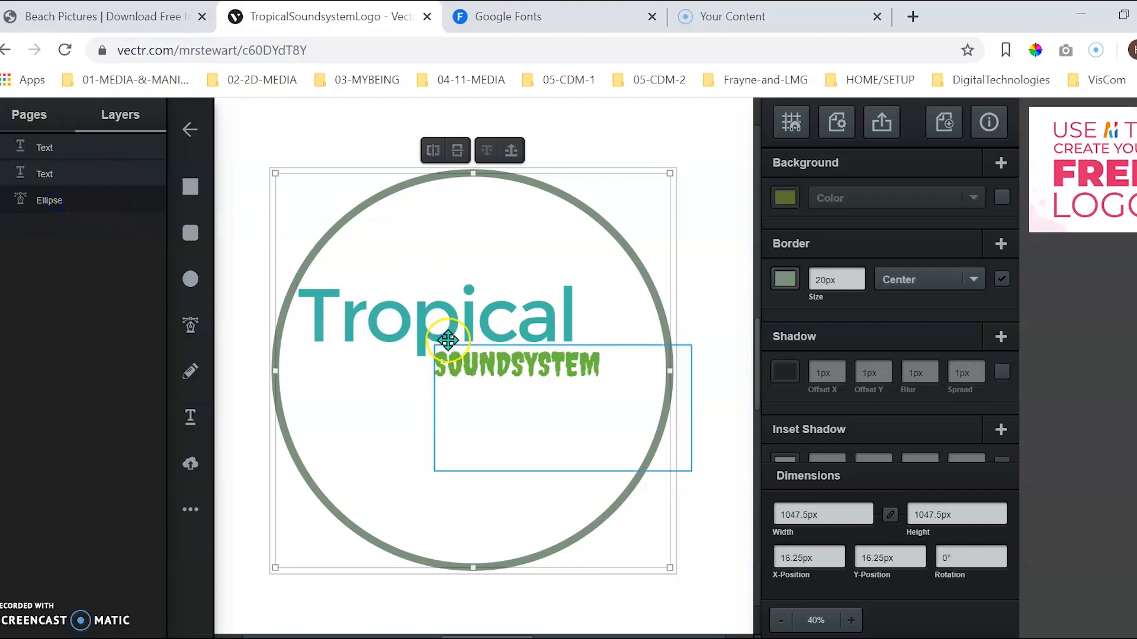
left_click(442, 314)
left_click(464, 380)
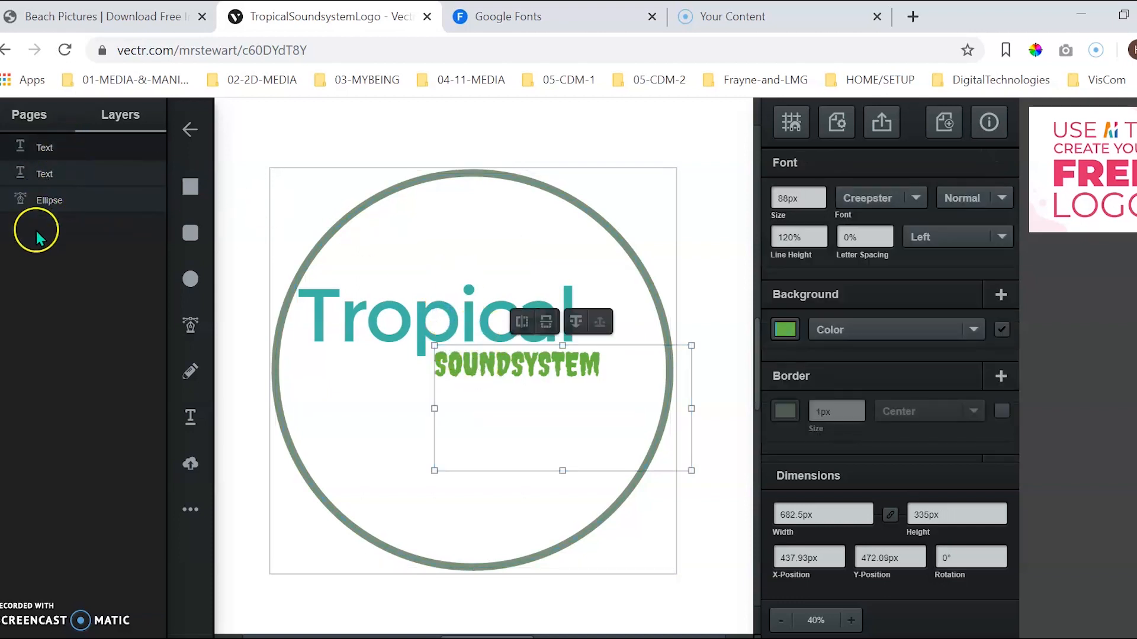
left_click(519, 138)
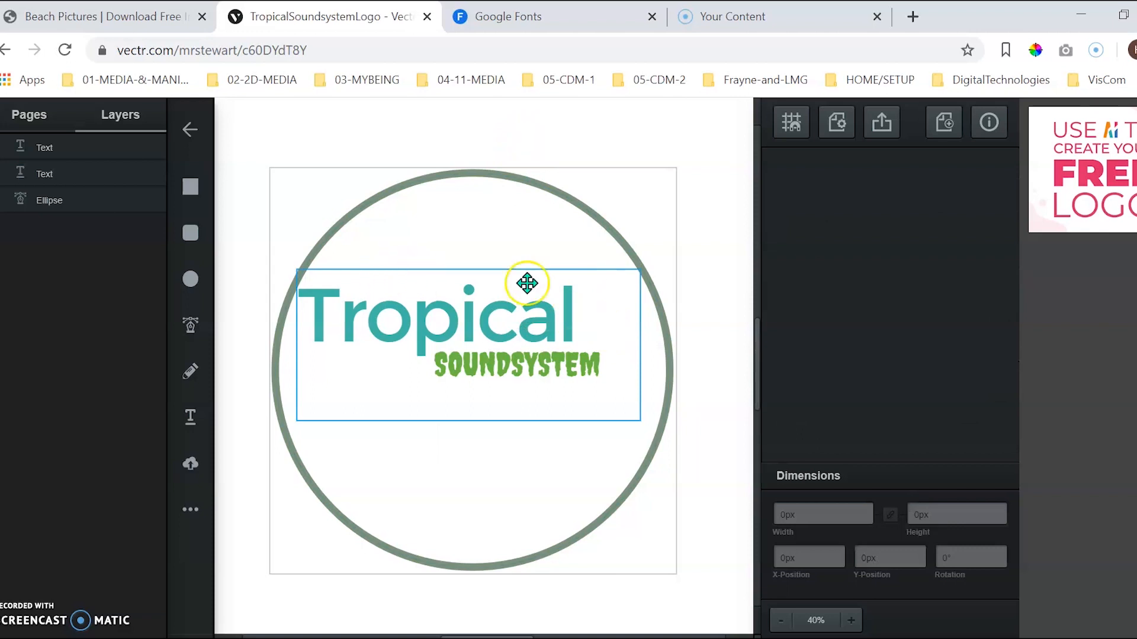
left_click(554, 364)
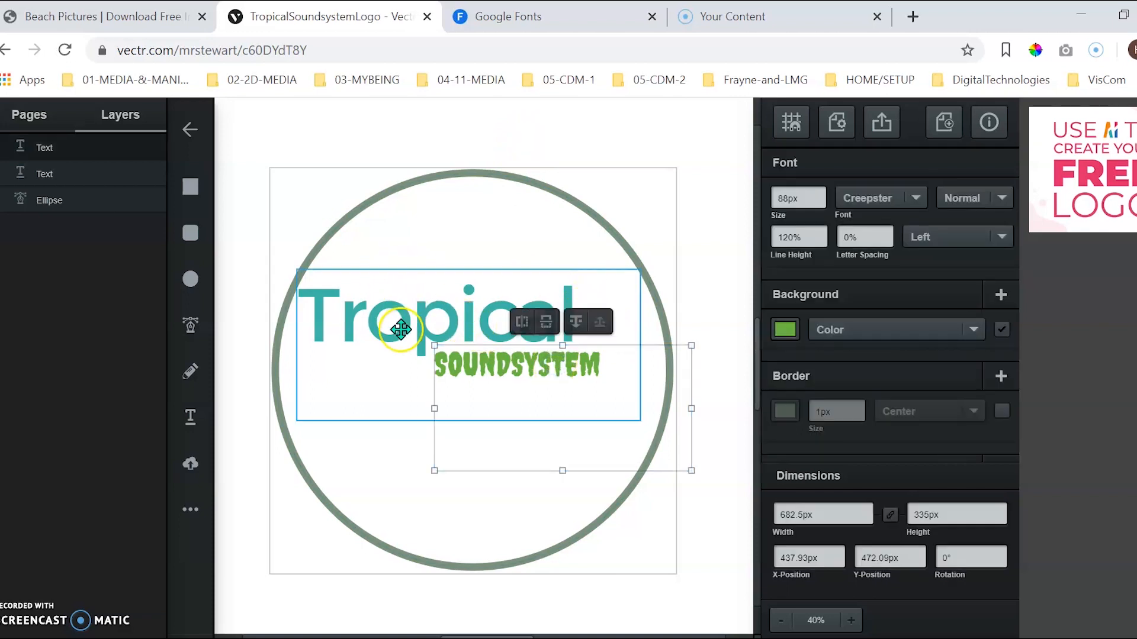
Step: Move the "Tropical" and "SOUNDSYSTEM" texts together into the lower half of the circle, at about X 102 px, Y 576 px
left_click(434, 311, "shift")
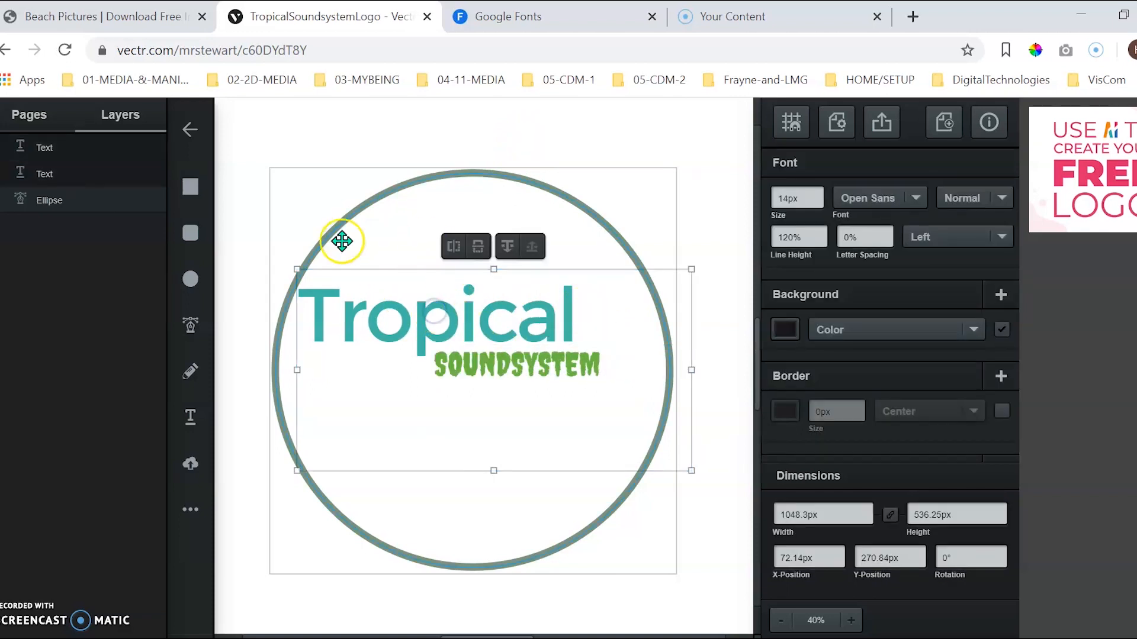
left_click_drag(442, 308, 454, 424)
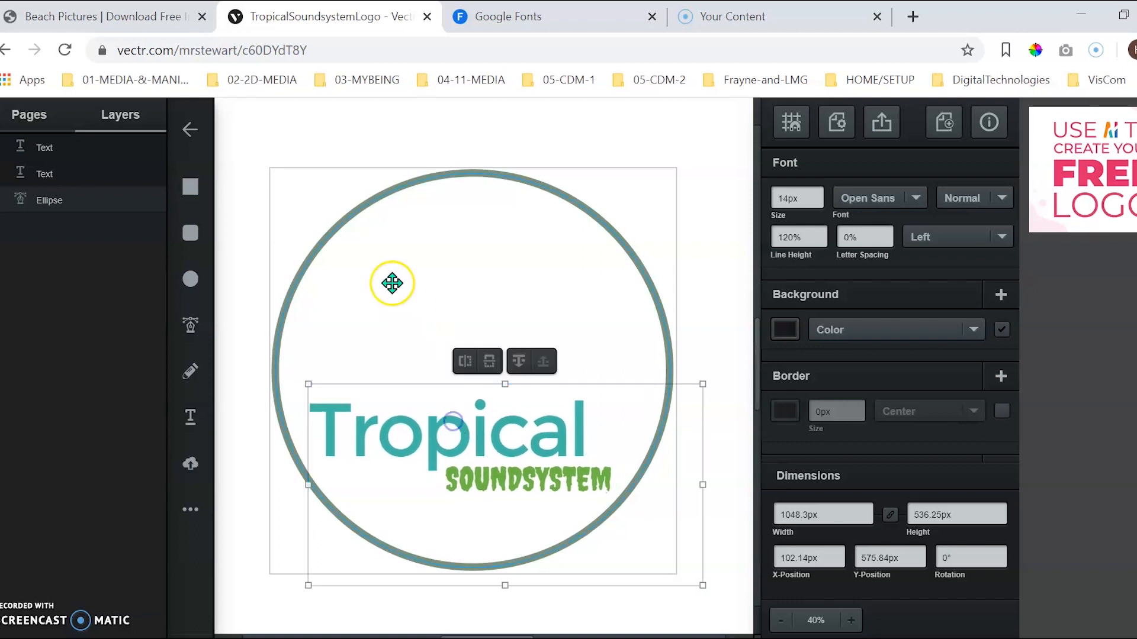
left_click(572, 121)
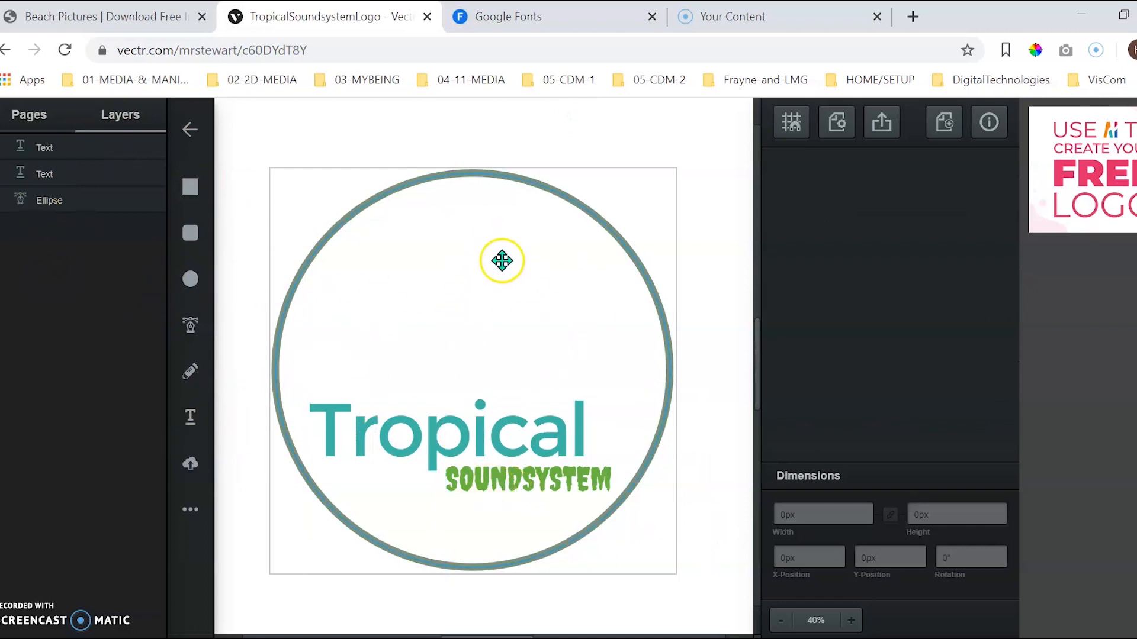
Step: Recolour the circle's border with the teal sampled from the "Tropical" text
left_click(572, 203)
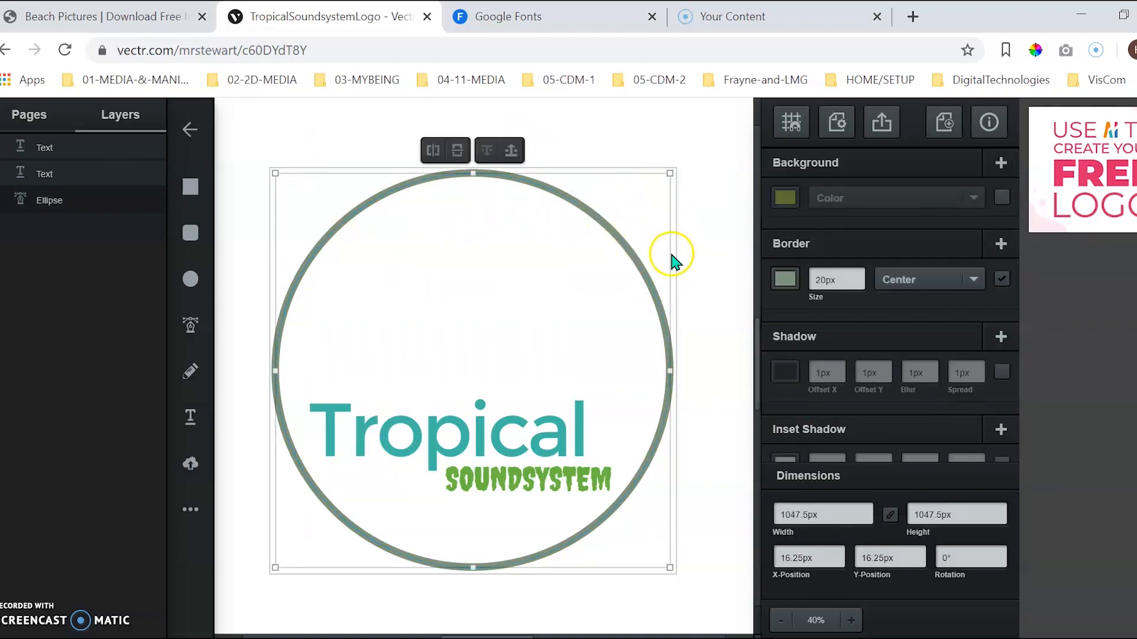
left_click(788, 279)
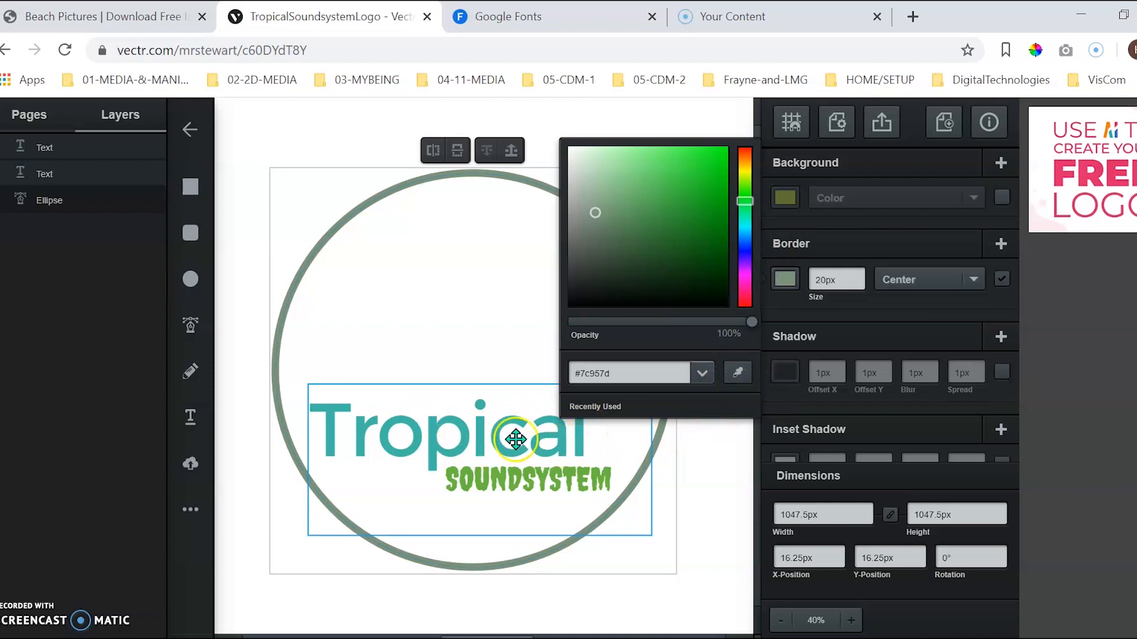
left_click(735, 373)
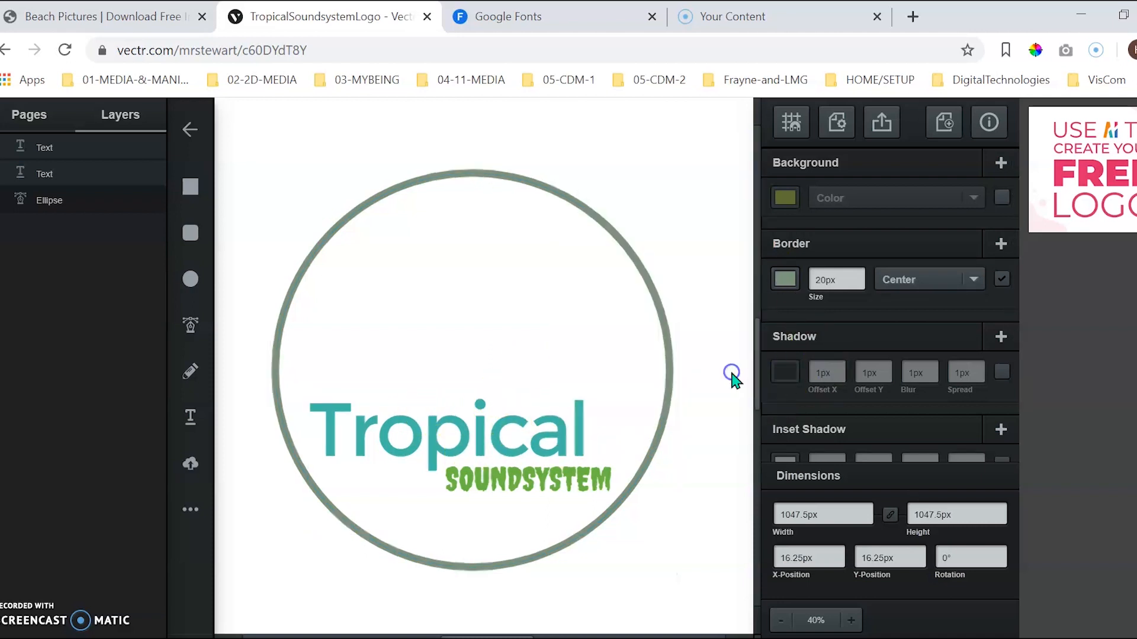
left_click(465, 436)
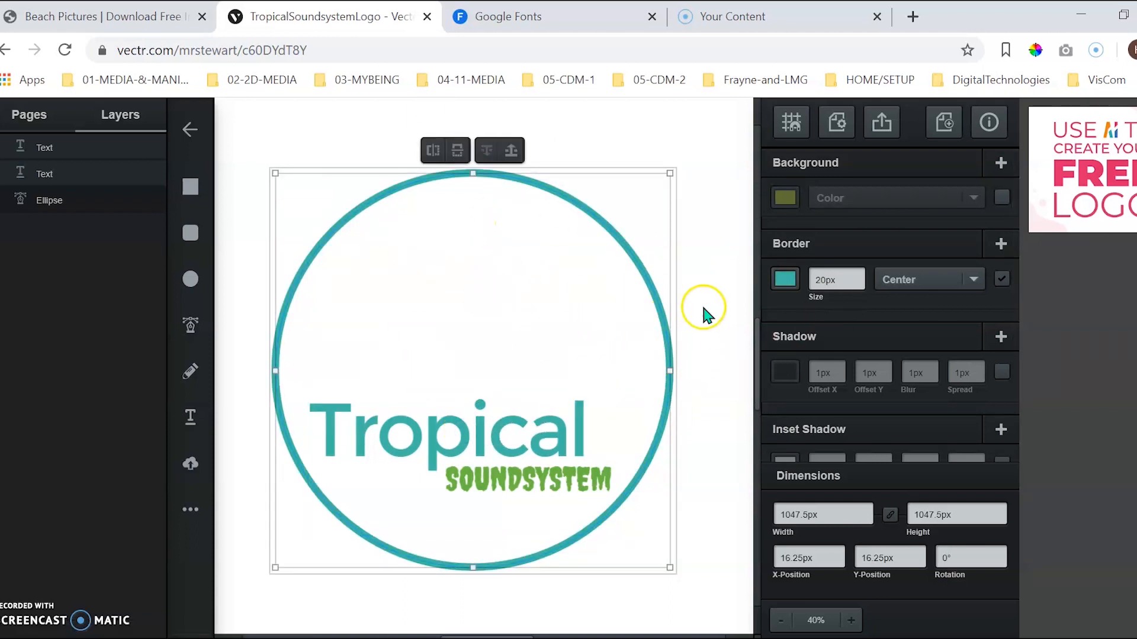
left_click(721, 226)
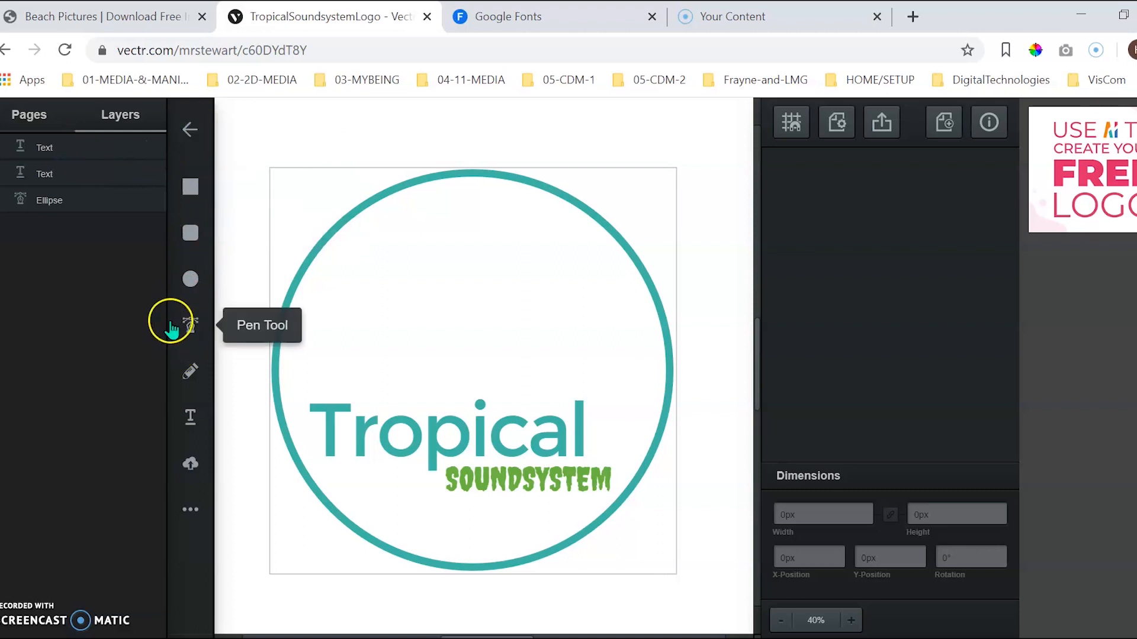
Step: Draw a closed, curved palm trunk about 147 × 355 px above the "Tropical" text with the Pen tool
left_click(192, 329)
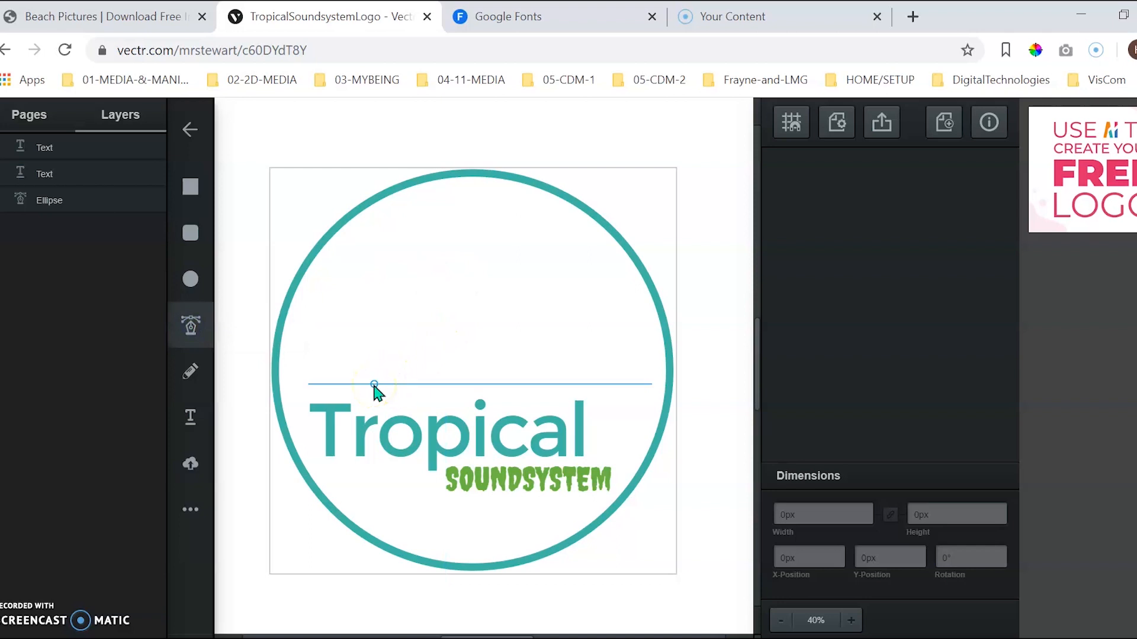
left_click(382, 385)
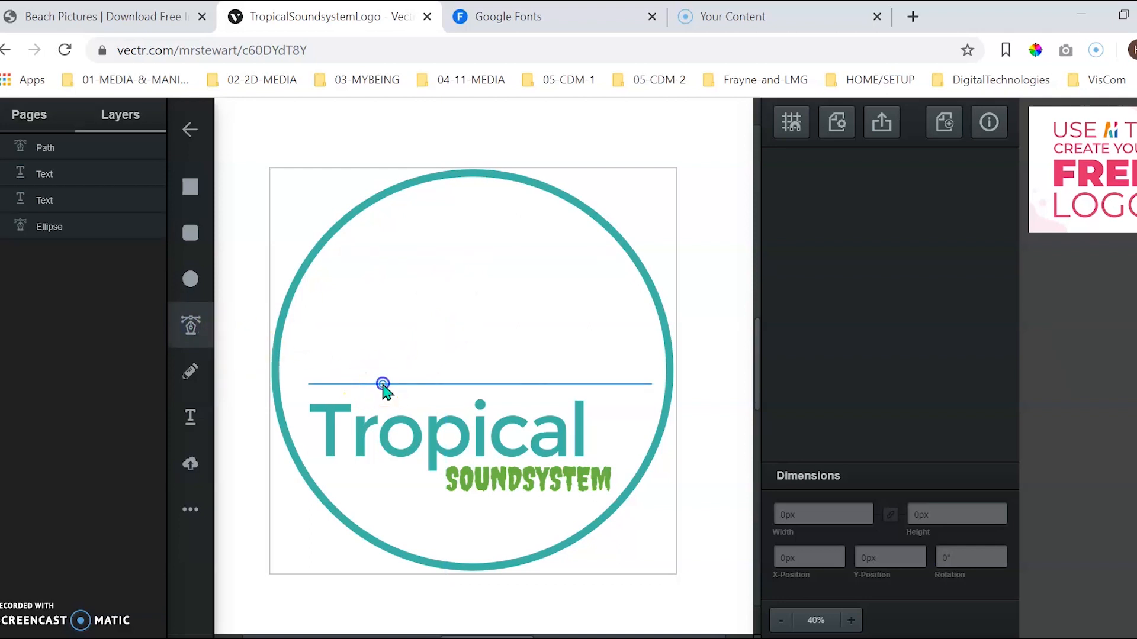
left_click_drag(424, 260, 431, 250)
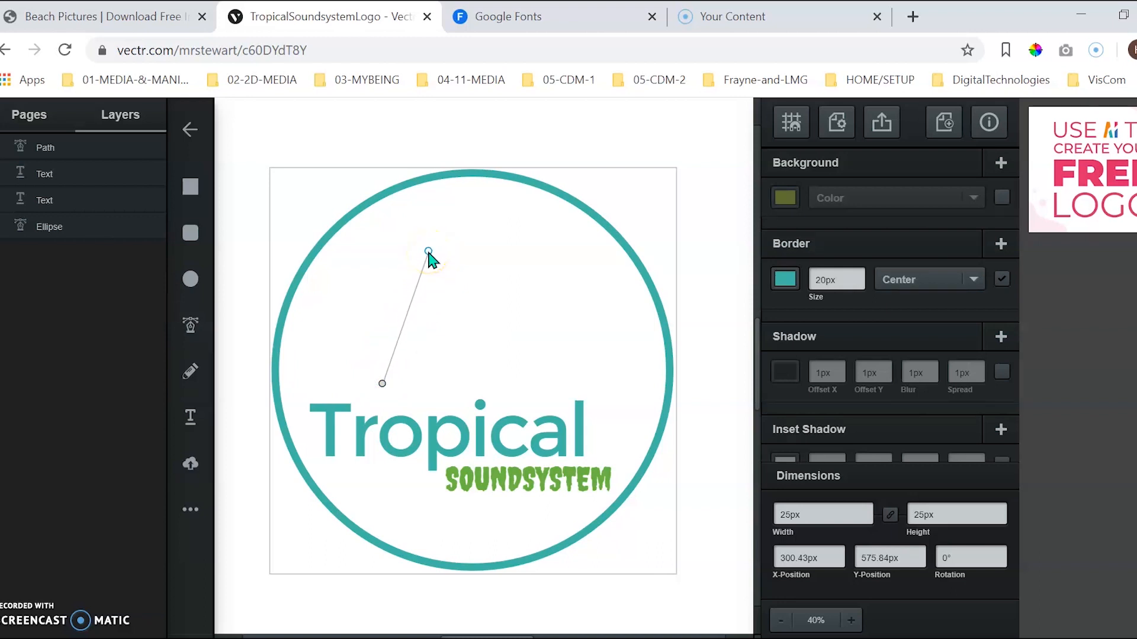
left_click(429, 252)
left_click_drag(450, 211, 475, 190)
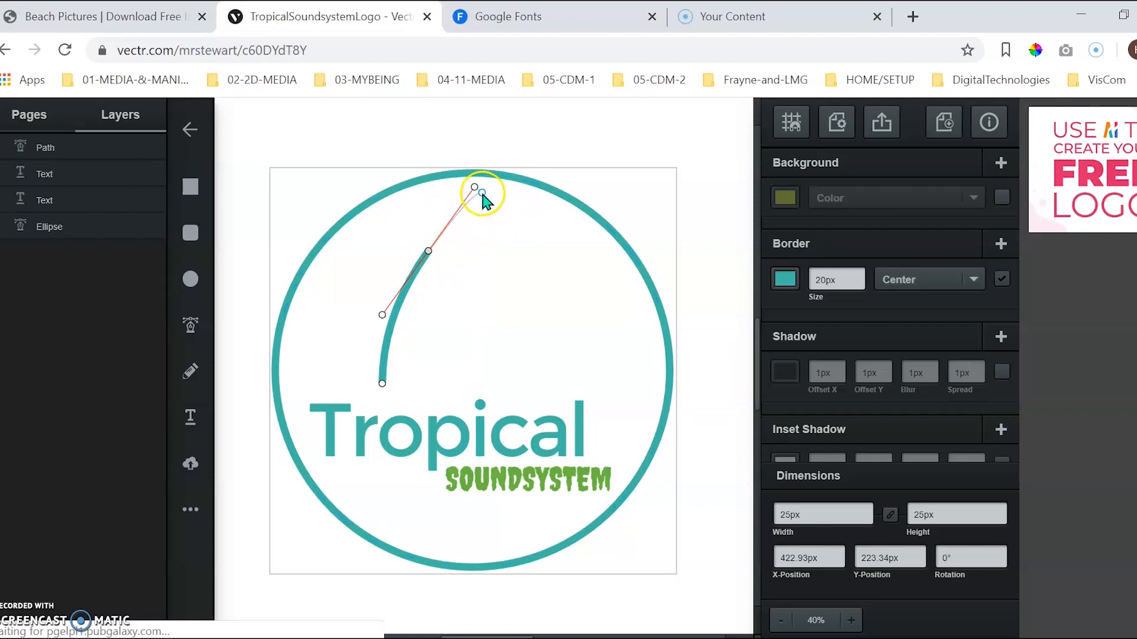
mouse_move(475, 188)
left_mouse_down()
mouse_move(431, 242)
mouse_move(482, 215)
mouse_move(519, 296)
mouse_move(446, 262)
mouse_move(453, 255)
mouse_move(421, 322)
mouse_move(454, 301)
mouse_move(438, 254)
mouse_move(406, 330)
mouse_move(419, 307)
mouse_move(401, 388)
mouse_move(404, 457)
left_mouse_up()
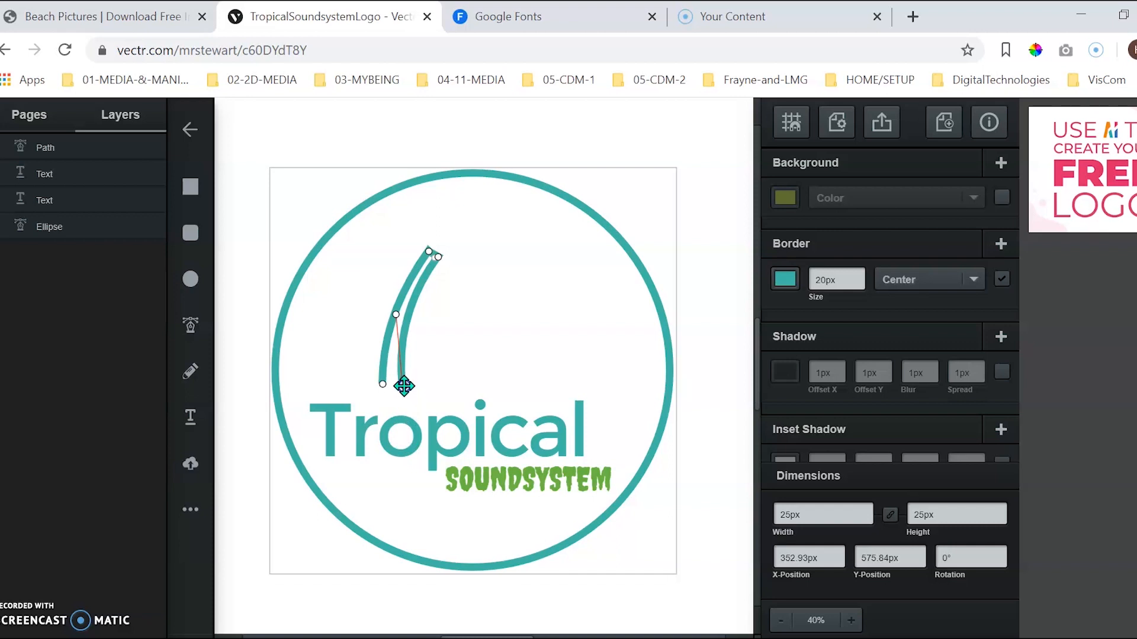
left_click(383, 384)
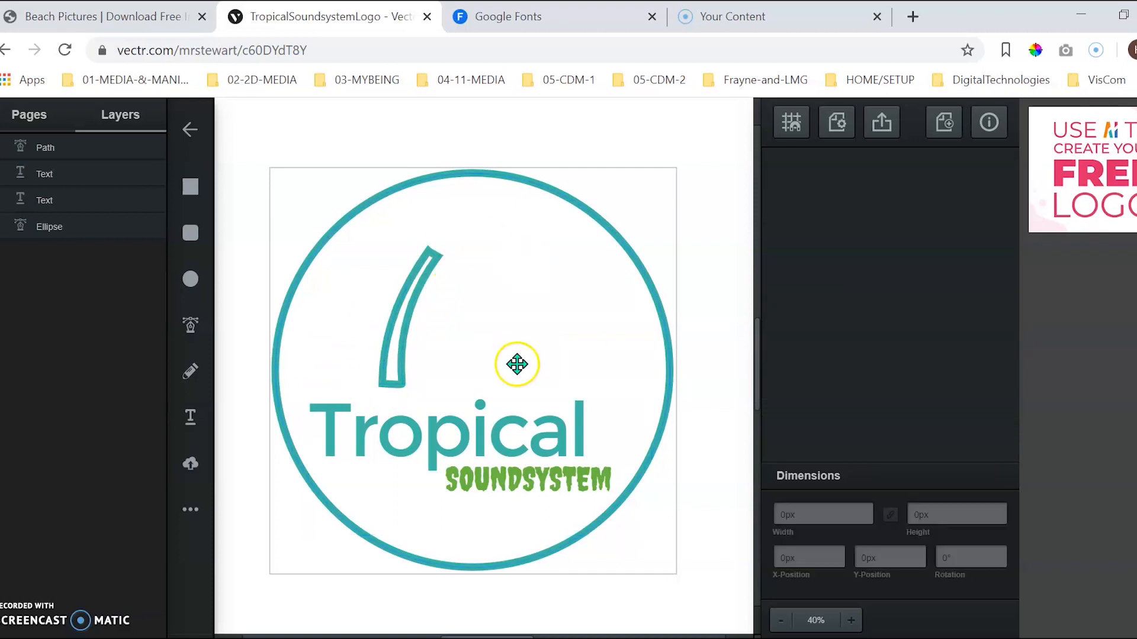
Step: Set the palm trunk's border size to 2 px
left_click(416, 302)
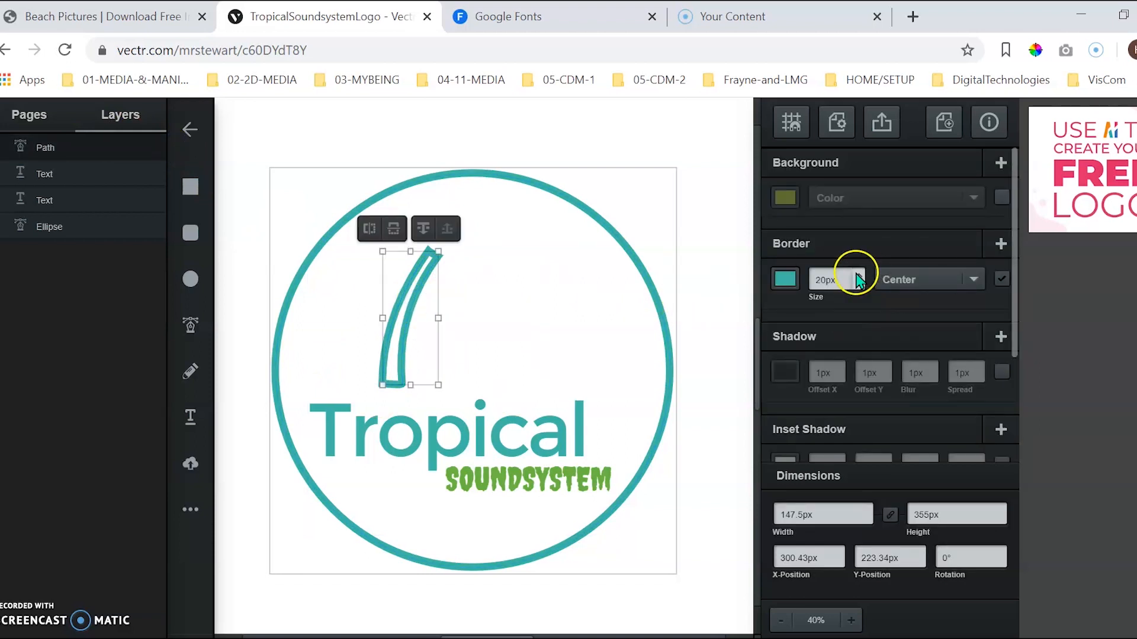
double_click(819, 281)
type("2")
key("Return")
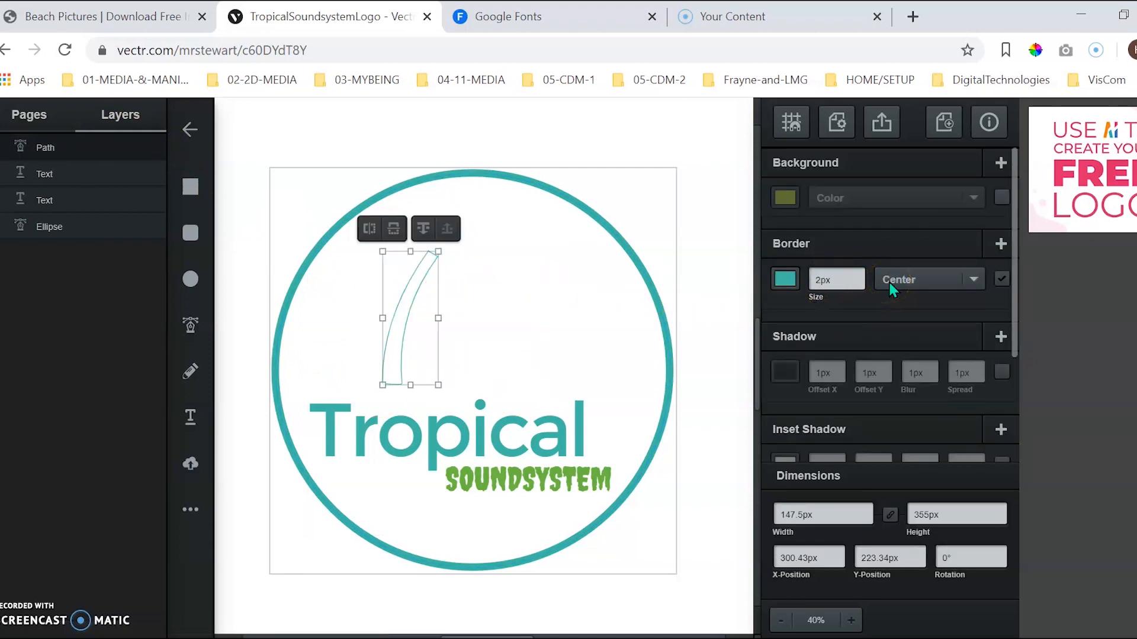
left_click(308, 126)
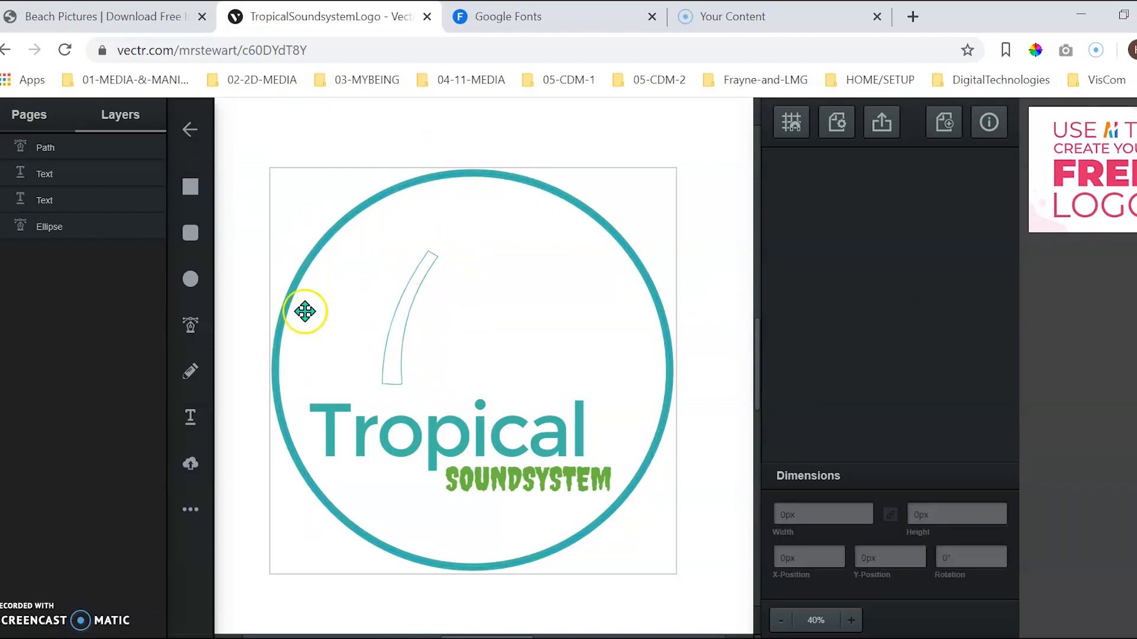
Step: Draw a closed palm leaf about 192 × 88 px with an arched top and jagged underside, extending left from the trunk's top
left_click(190, 325)
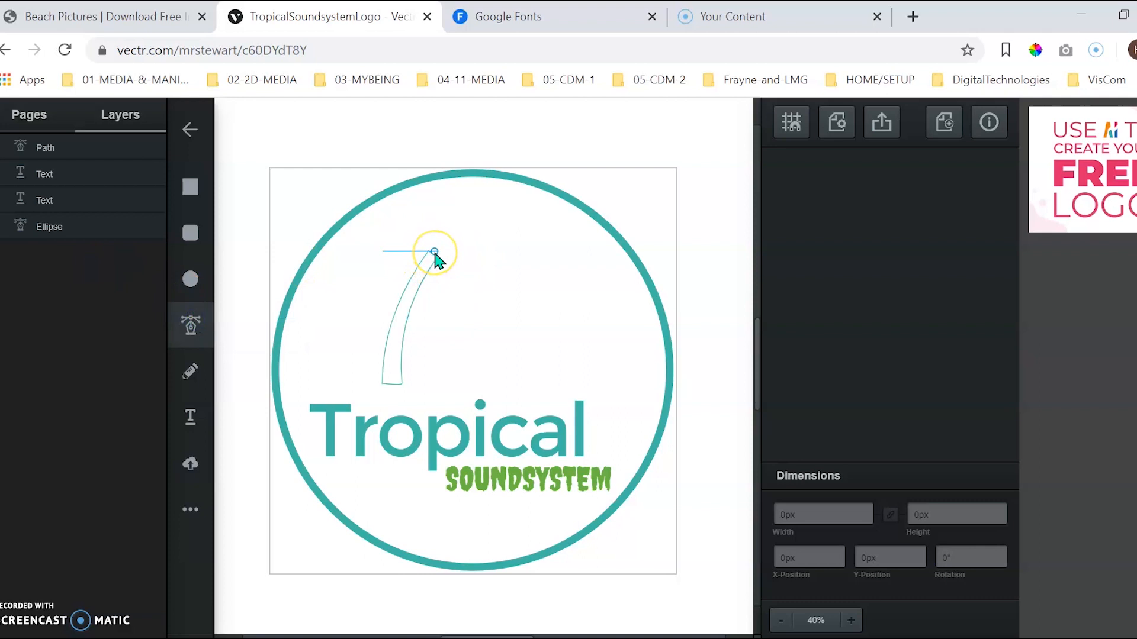
left_click_drag(435, 252, 365, 265)
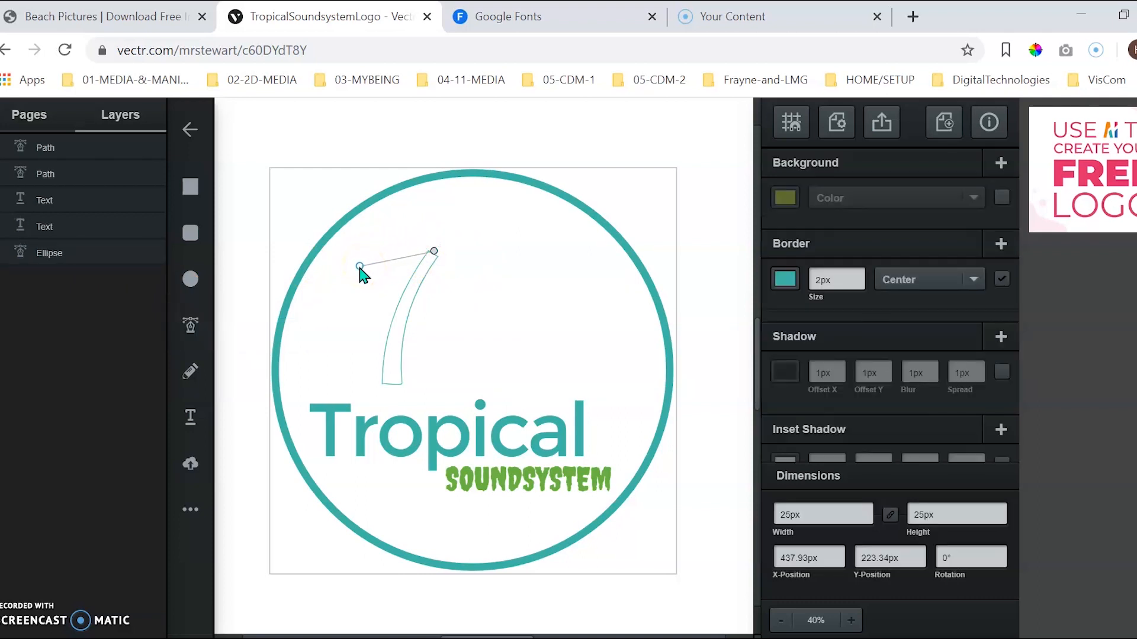
left_click_drag(337, 286, 336, 298)
left_click(400, 252)
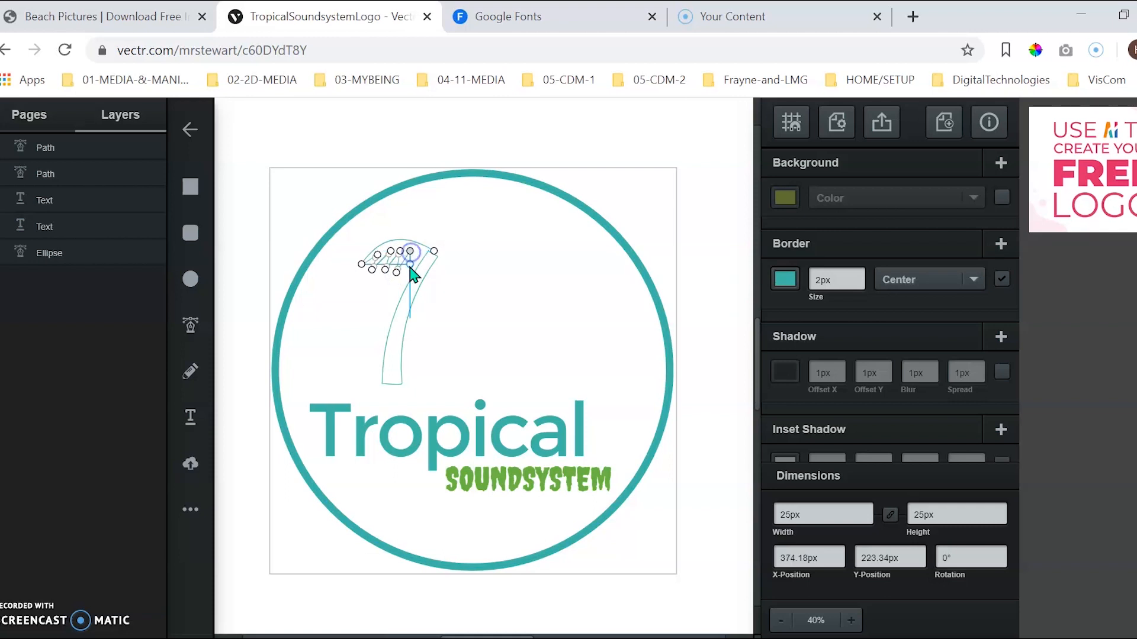
left_click(418, 253)
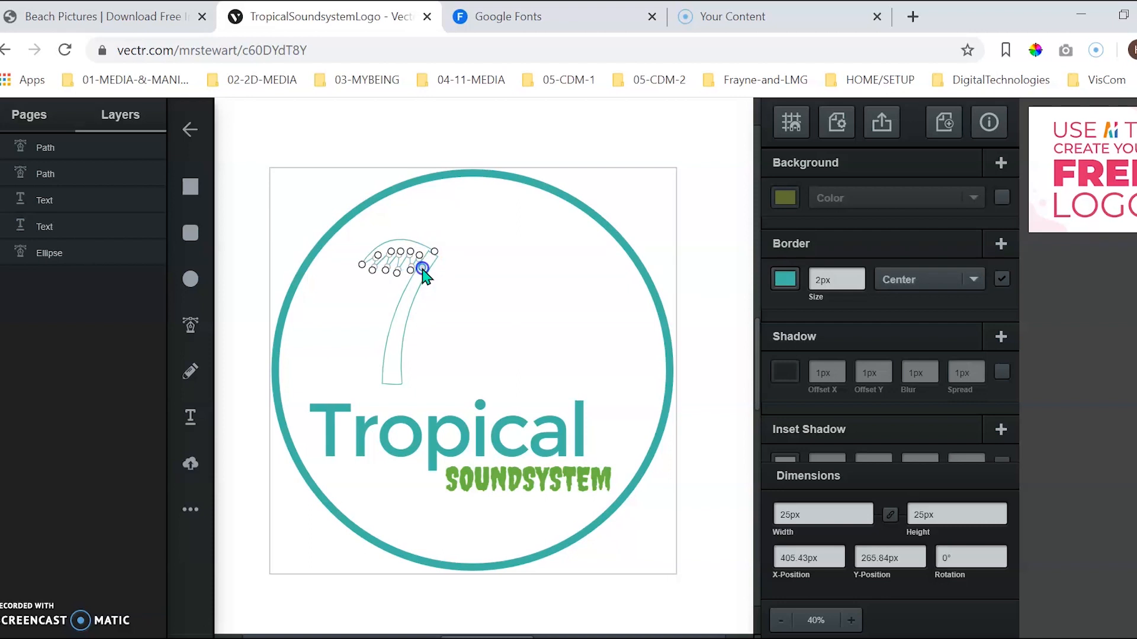
left_click(434, 250)
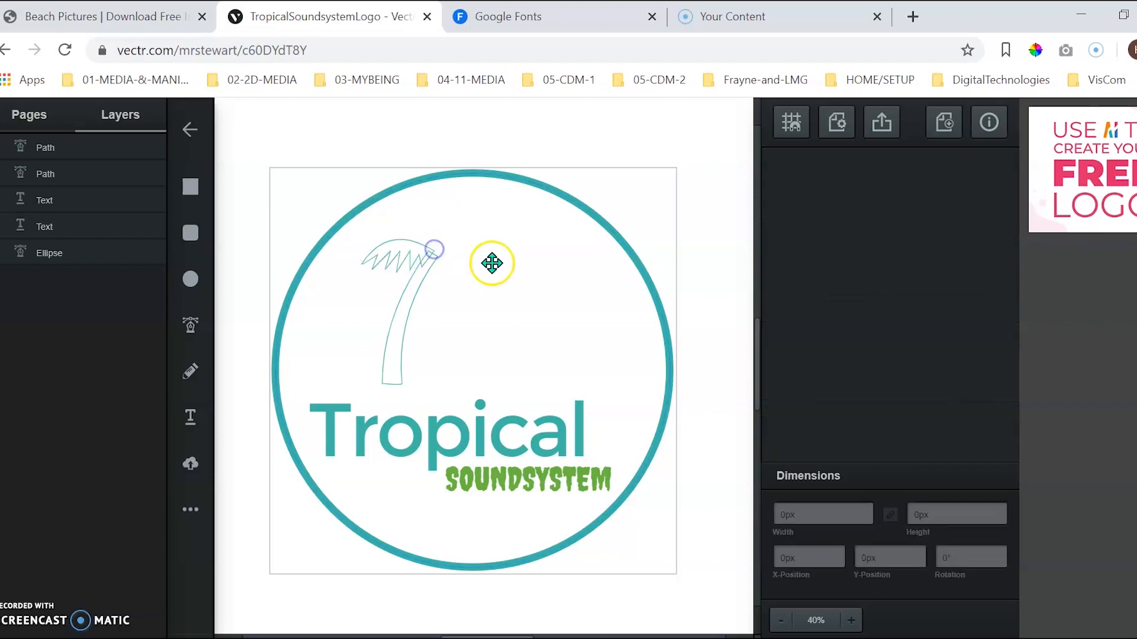
Step: Turn off the palm leaf's border and enable its olive-green background fill
left_click(408, 239)
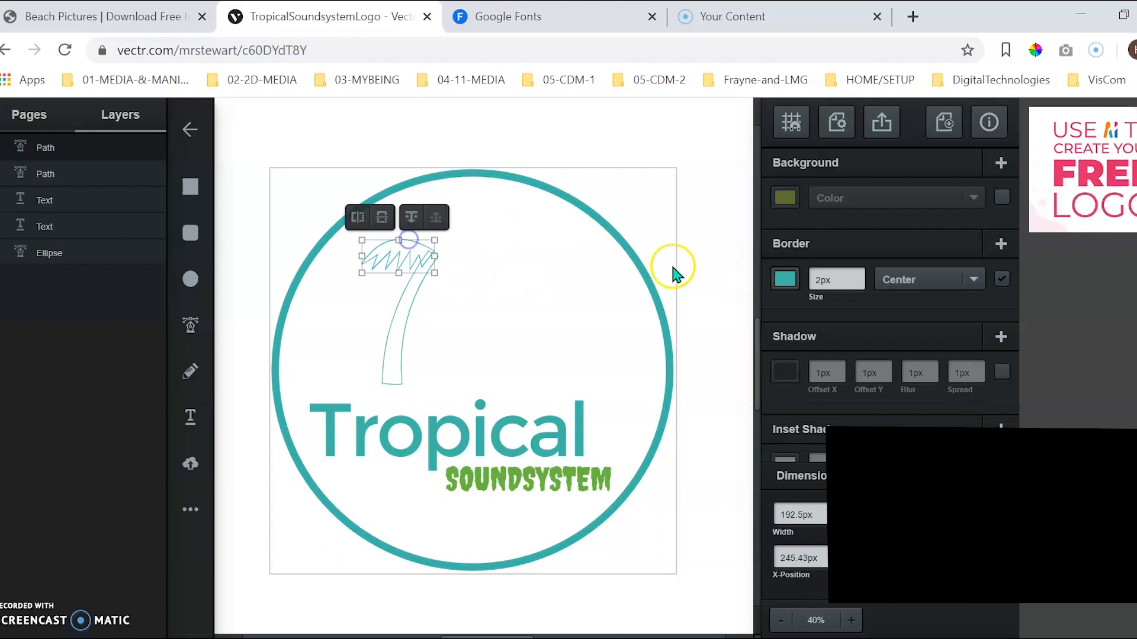
left_click(1001, 280)
left_click(1002, 198)
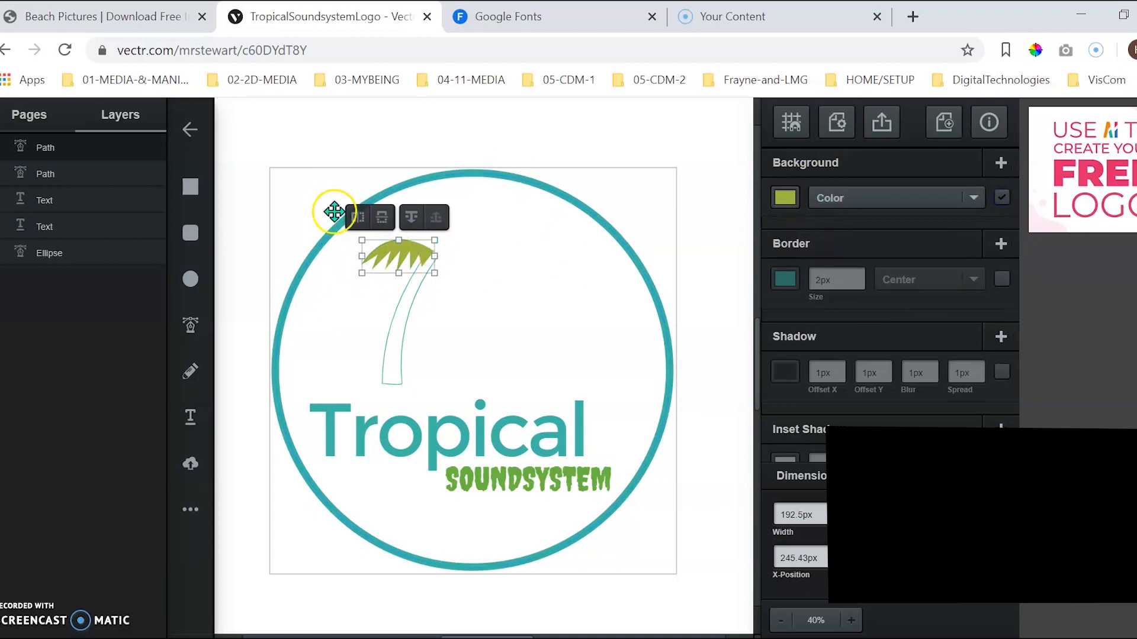
left_click(321, 137)
Step: Duplicate the palm leaf, rotate the copy to about 38°, and place it above the first leaf at the trunk's top
left_click(403, 249)
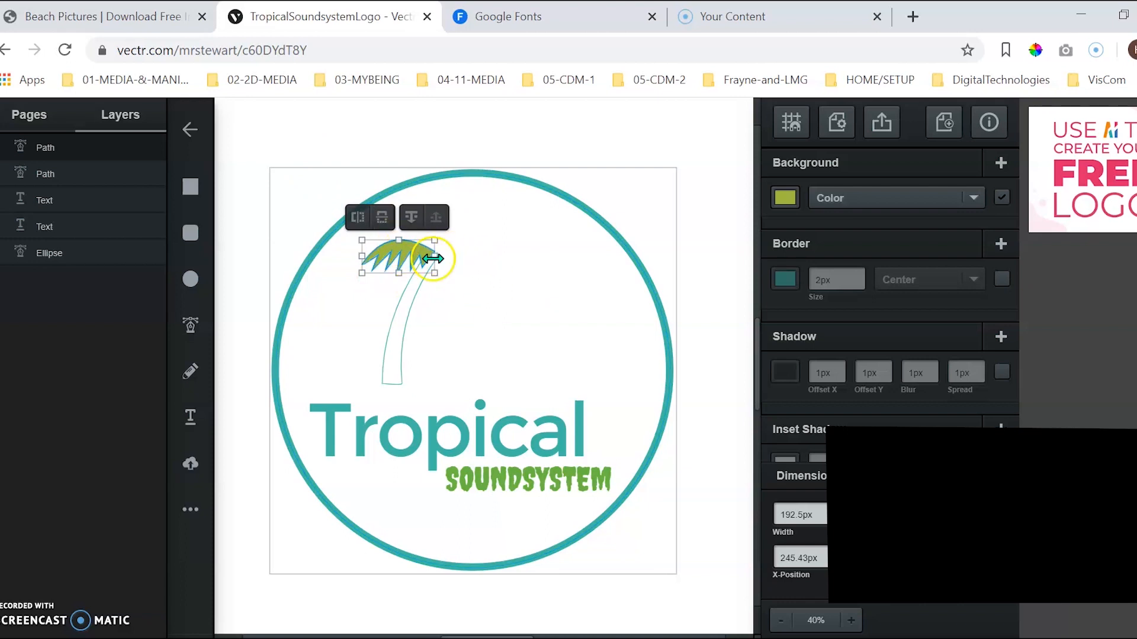
right_click(418, 253)
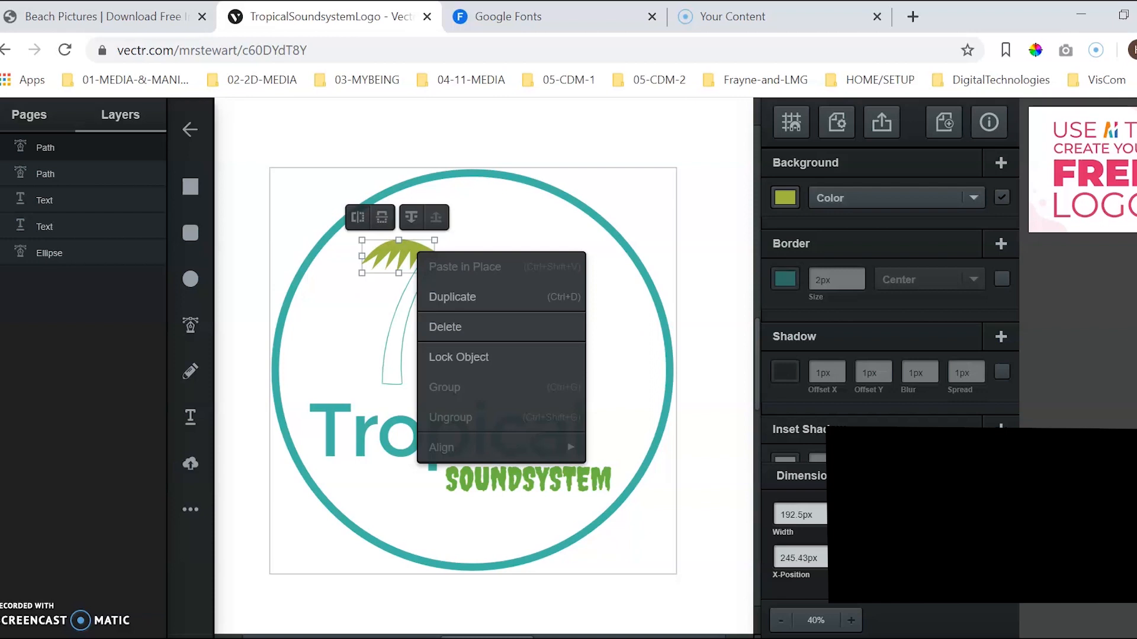
left_click(476, 297)
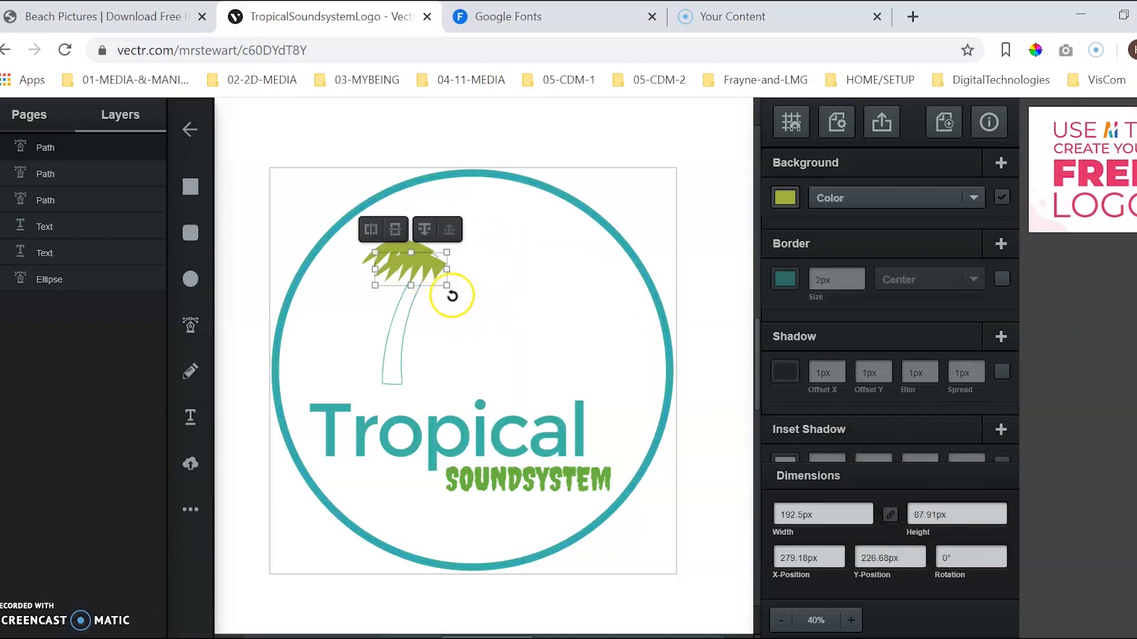
mouse_move(366, 295)
left_mouse_down()
mouse_move(356, 214)
mouse_move(357, 279)
left_mouse_up()
left_click_drag(434, 271, 429, 240)
left_click(367, 243)
left_click_drag(350, 240, 410, 227)
left_click(350, 230)
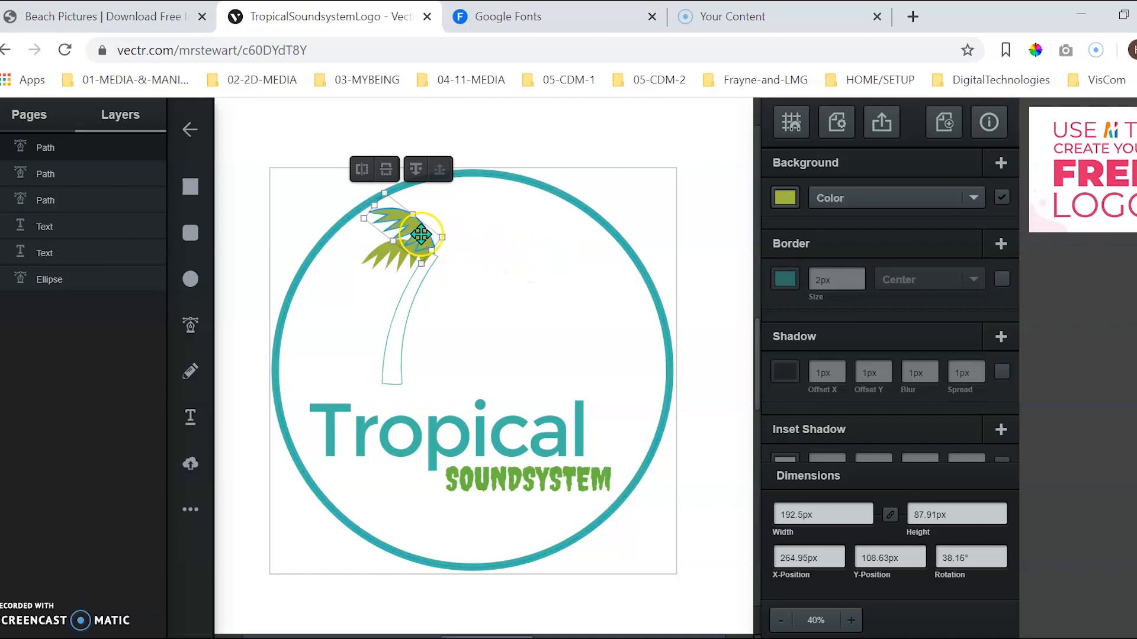
Step: Duplicate the rotated leaf, move the copy to the right of the trunk's top, and flip it horizontally
right_click(420, 231)
left_click(450, 279)
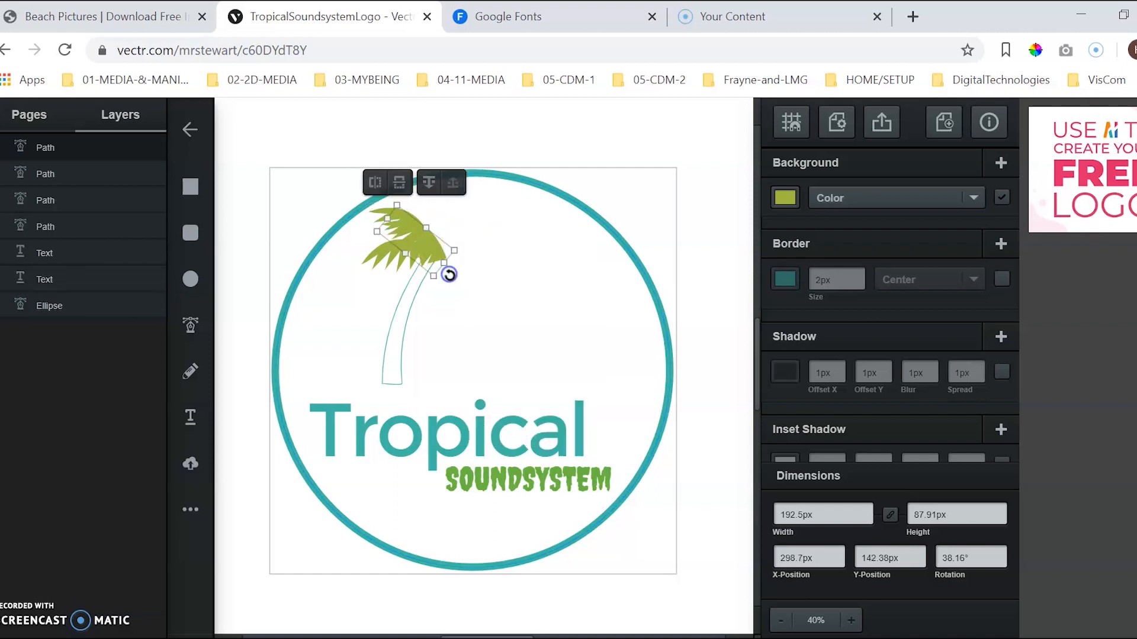
left_click_drag(441, 246, 498, 242)
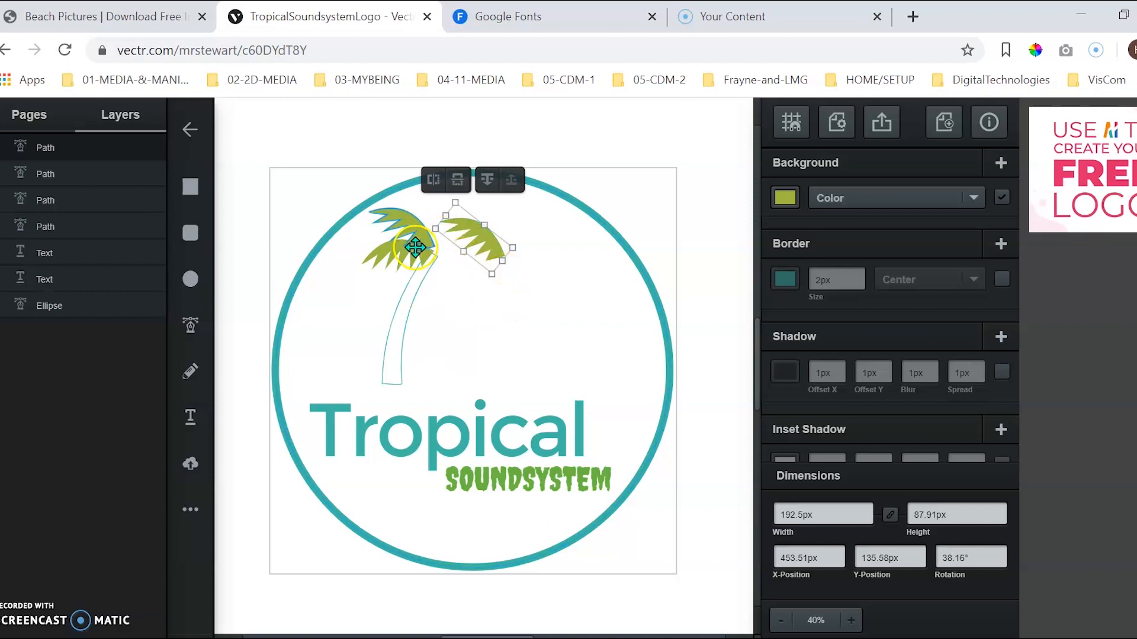
left_click(443, 184)
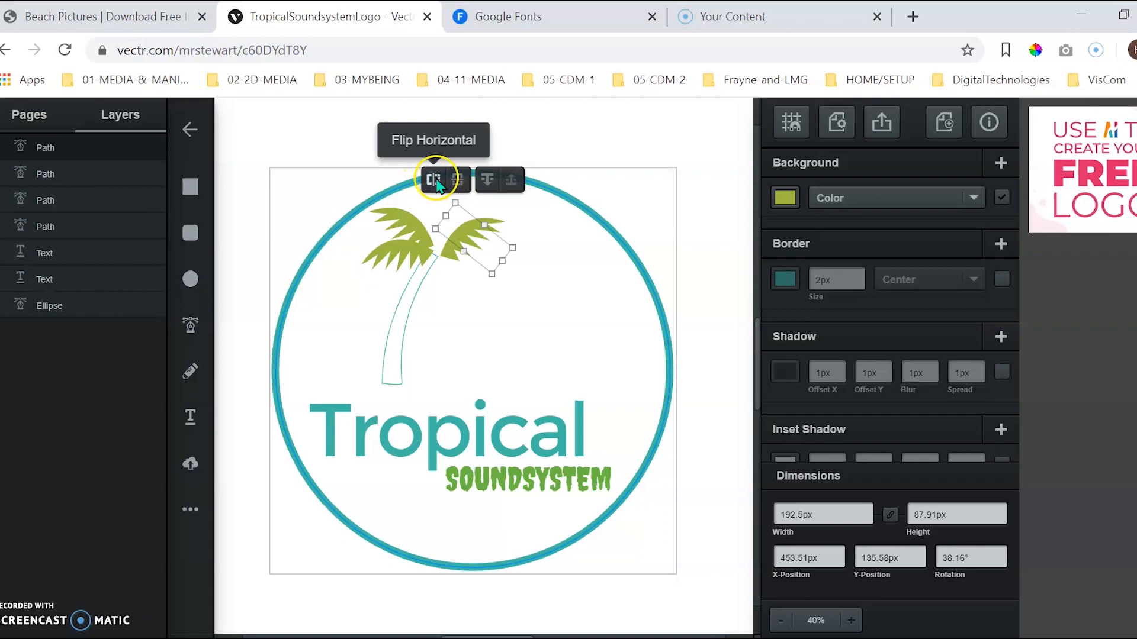
Step: Rotate the flipped leaf to about 158° and join it to the right side of the trunk's top
left_click_drag(460, 255, 439, 241)
key("ctrl+z")
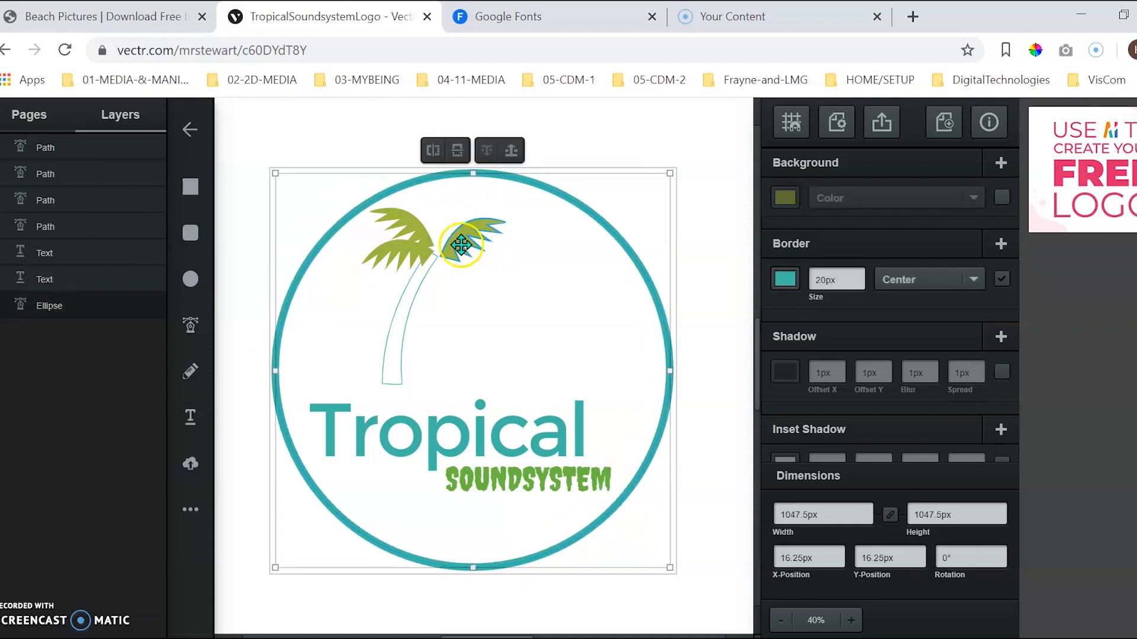
left_click(466, 257)
mouse_move(461, 243)
left_mouse_down()
mouse_move(445, 237)
mouse_move(514, 237)
mouse_move(472, 246)
left_mouse_up()
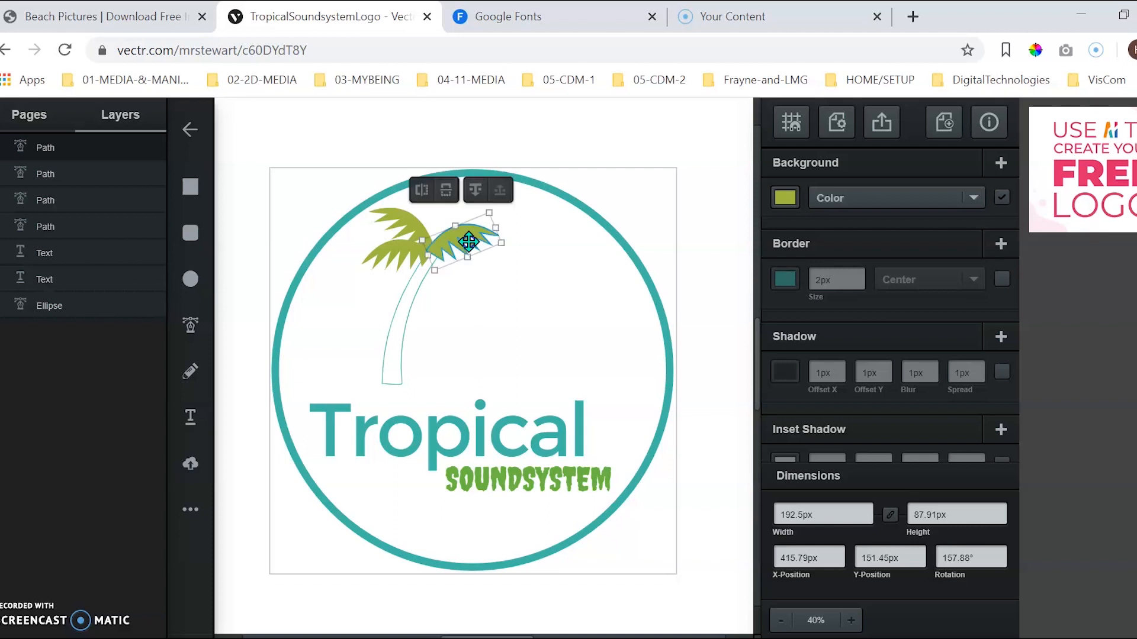
Step: Duplicate the palm leaf on the trunk's right side, rotate the copy to about 219°, and join it to the trunk's top
right_click(476, 239)
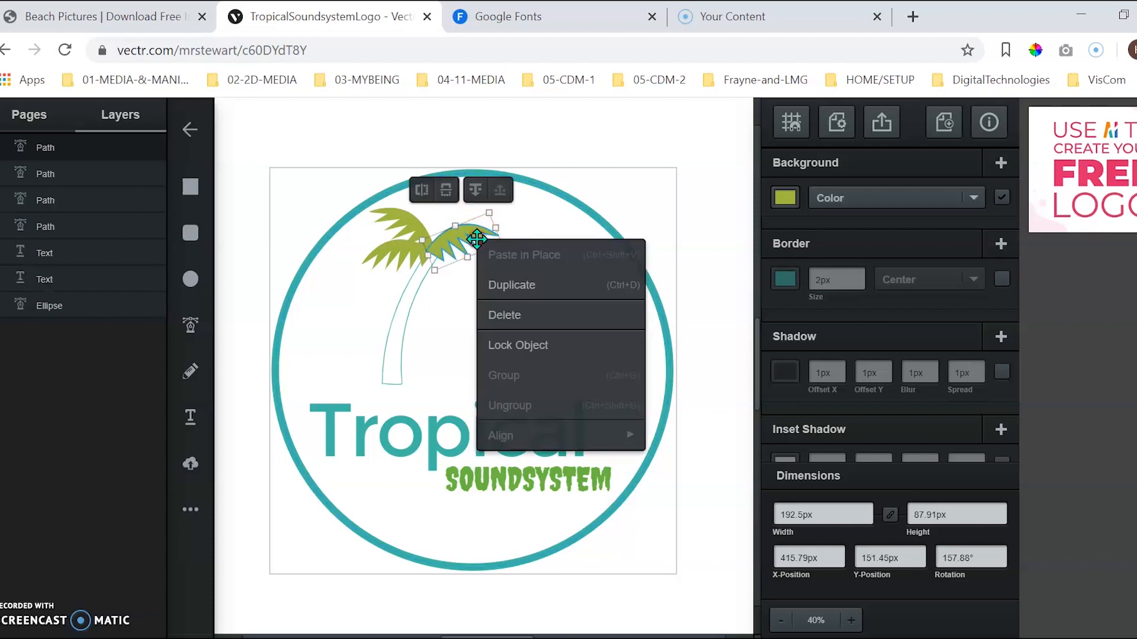
left_click(500, 283)
left_click(526, 282)
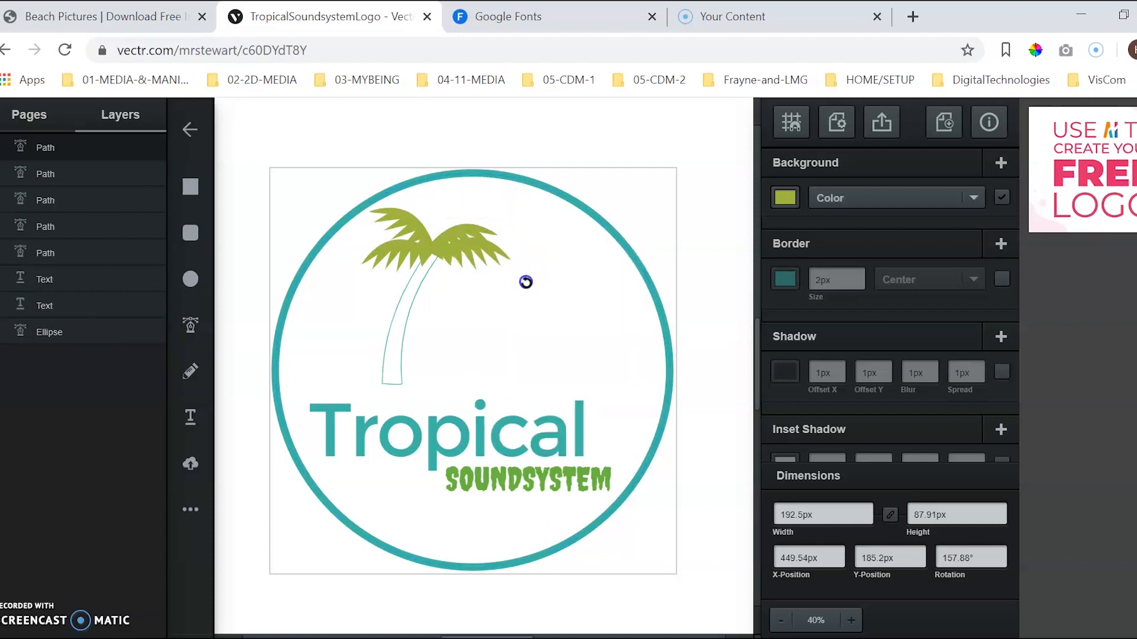
left_click_drag(516, 302, 471, 272)
left_click_drag(488, 321, 485, 321)
left_click_drag(471, 275, 473, 274)
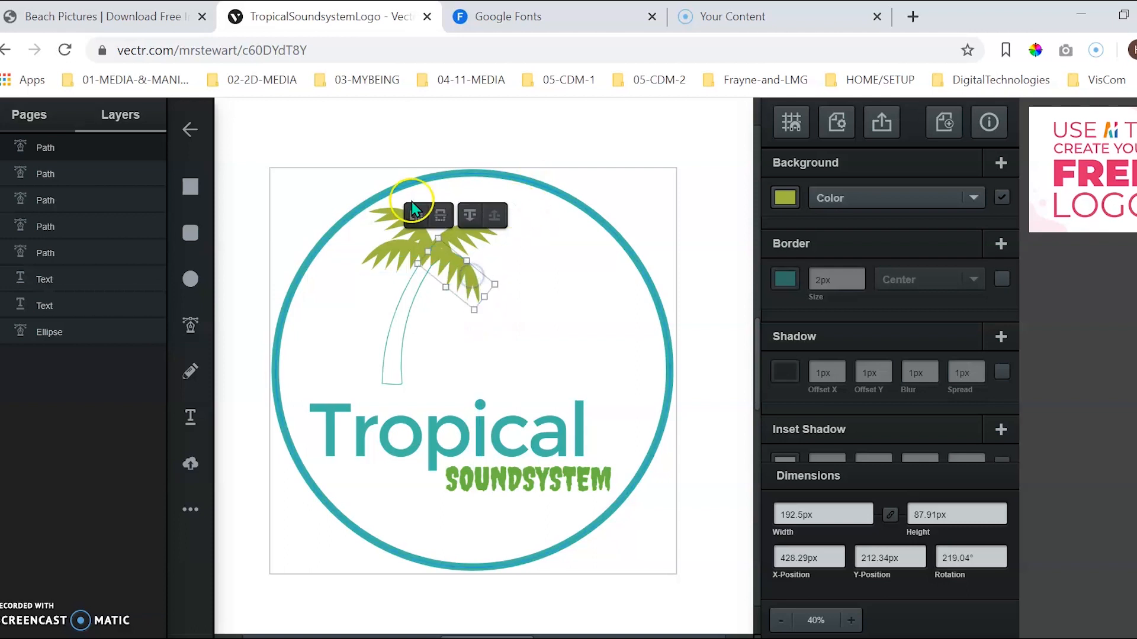
left_click(414, 128)
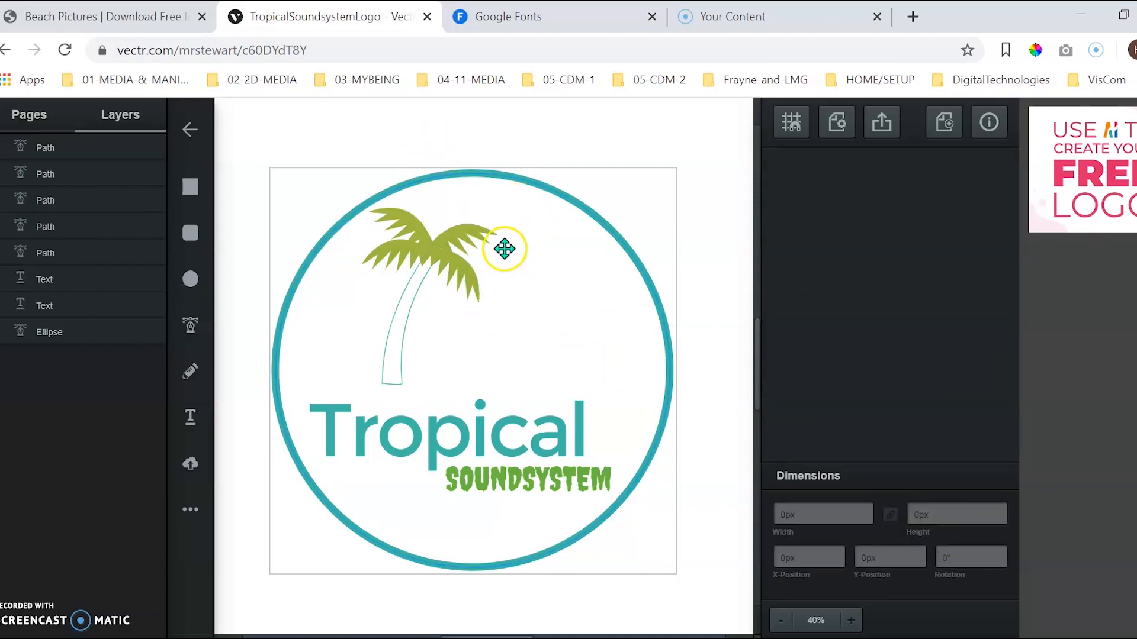
Step: Turn off the palm trunk's border and fill its background with the teal sampled from the "Tropical" text
left_click(389, 336)
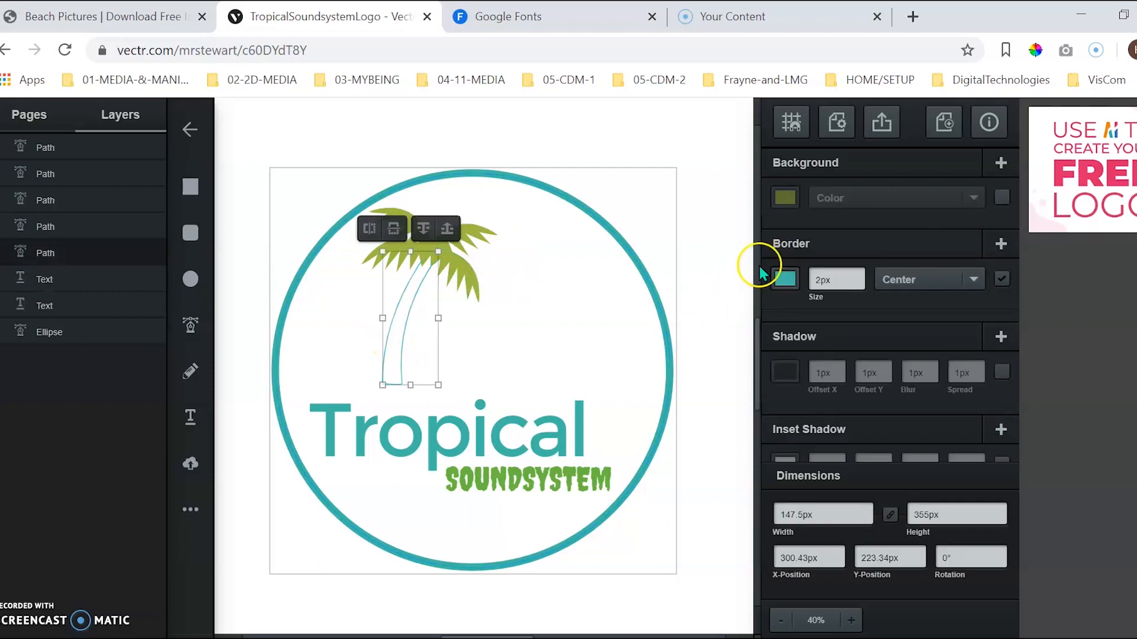
left_click(1000, 277)
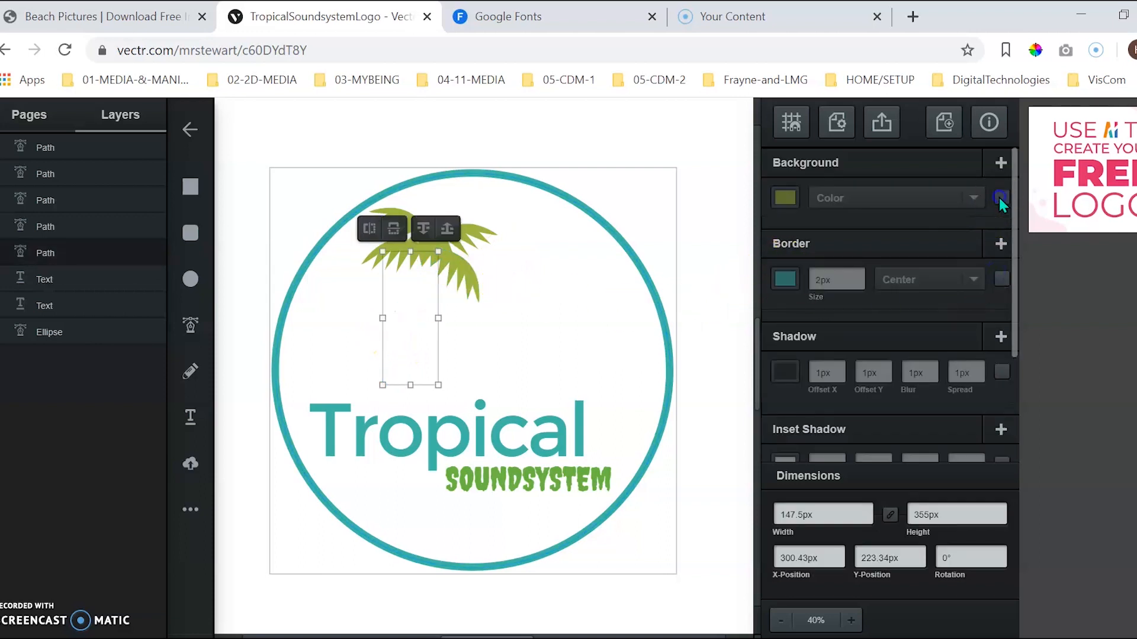
left_click(1000, 197)
left_click(785, 198)
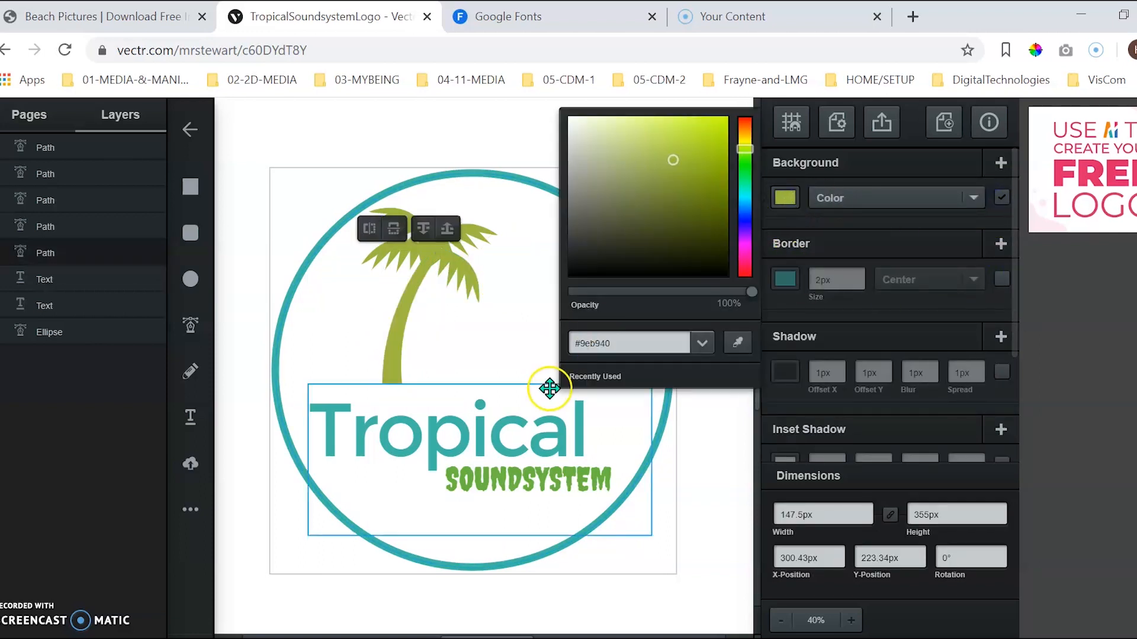
left_click(740, 344)
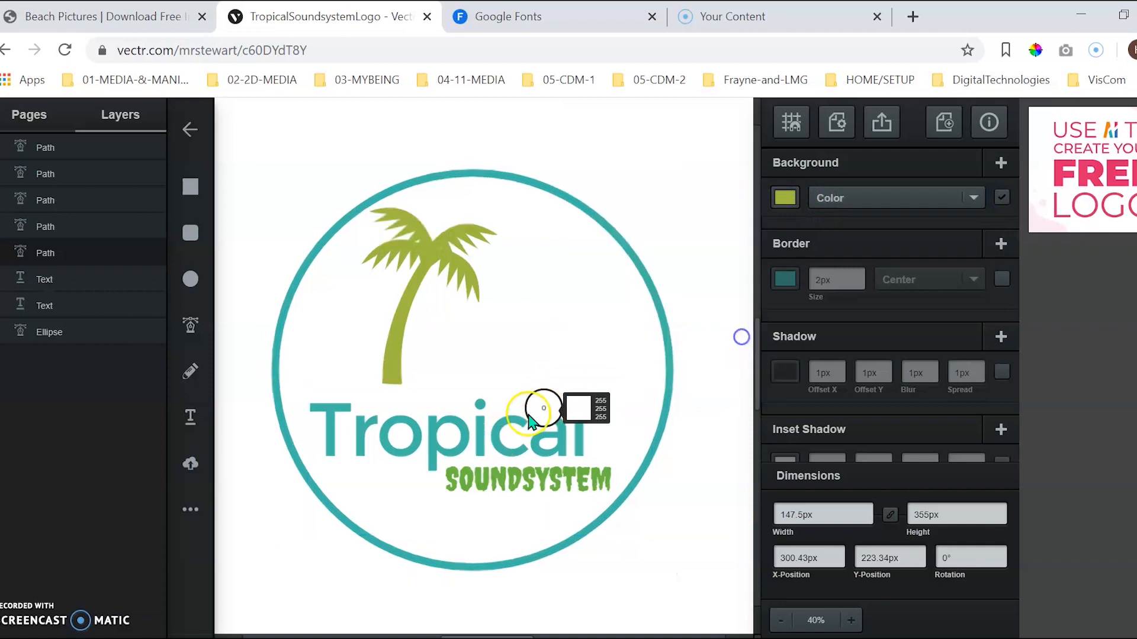
left_click(481, 428)
left_click(311, 148)
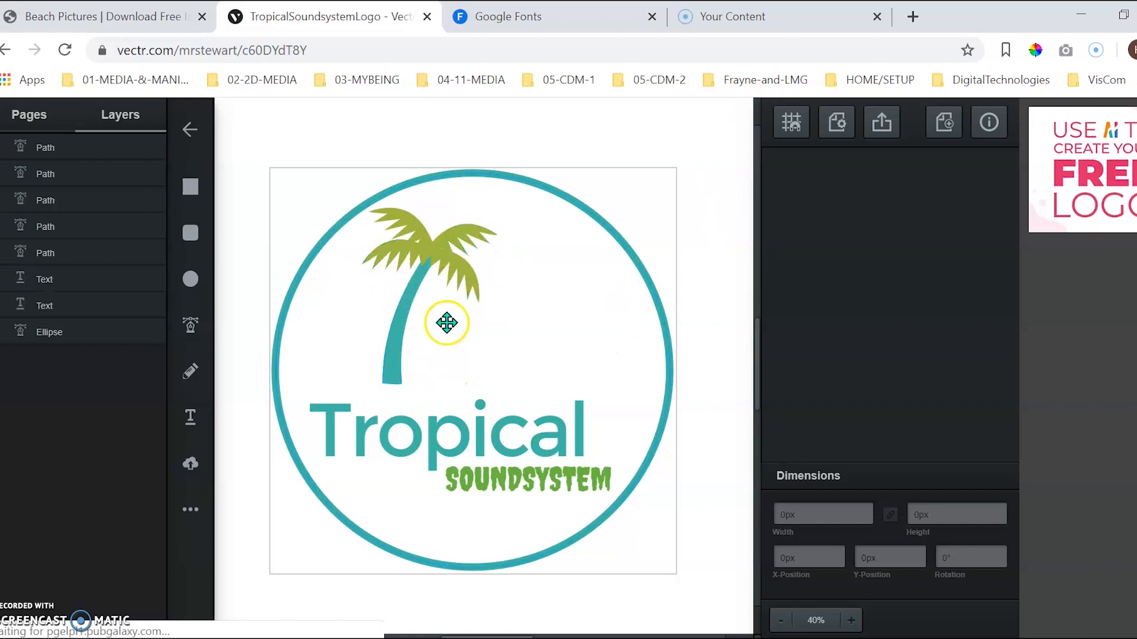
Step: Select the trunk and all four leaves, move the palm tree down onto "Tropical", and enlarge it to about 383 × 497 px
left_click(54, 252)
left_click(63, 229, "shift")
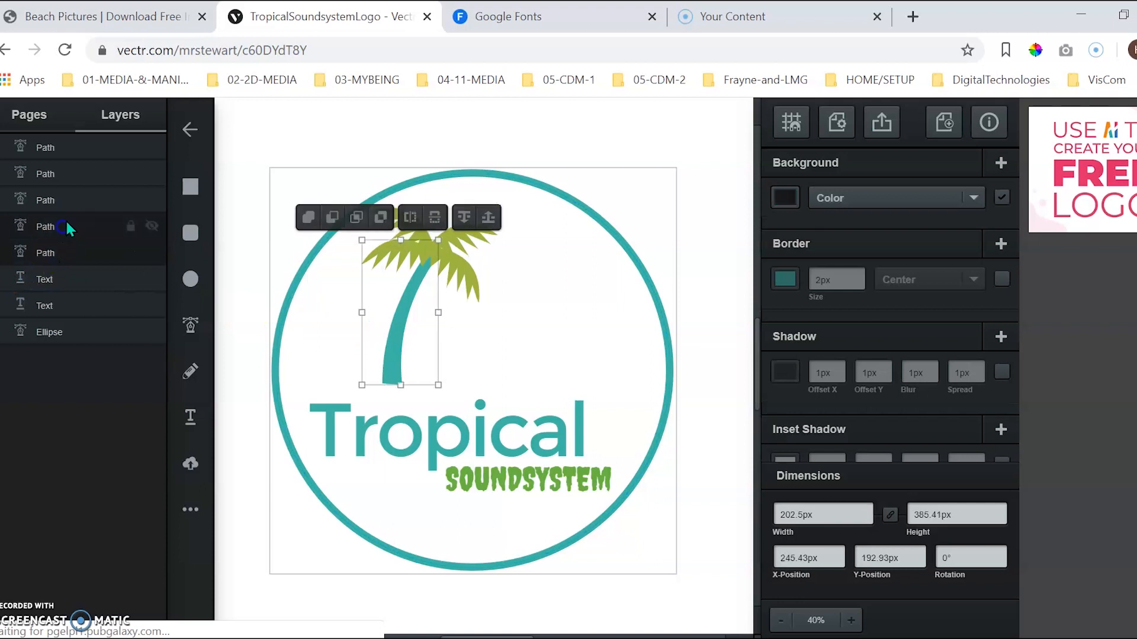
left_click(72, 199, "shift")
left_click(76, 173, "shift")
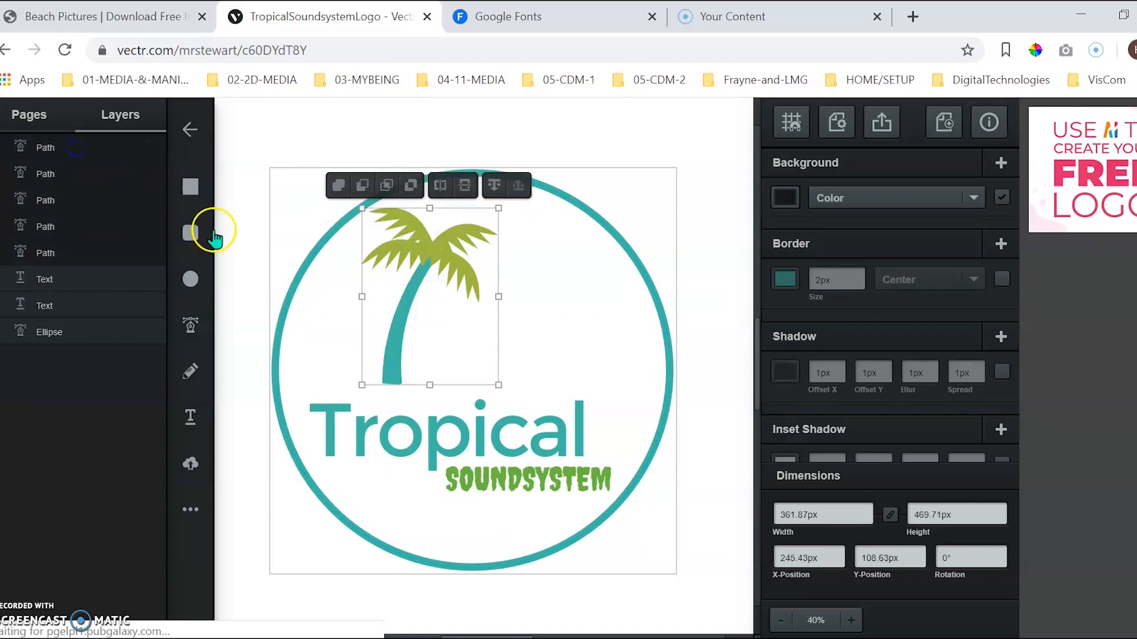
left_click_drag(389, 337, 394, 359)
left_click_drag(508, 224, 513, 218)
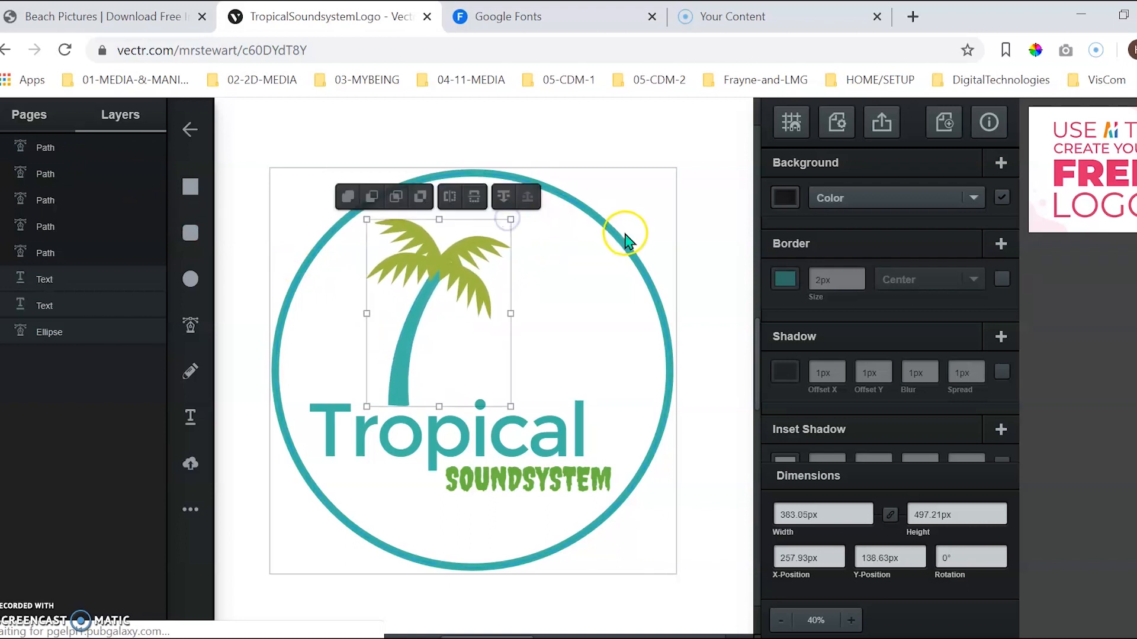
Step: Shrink the teal circle to 1025 × 1025 px and set its X and Y positions to 20 px
left_click(615, 235)
left_click_drag(669, 172, 656, 181)
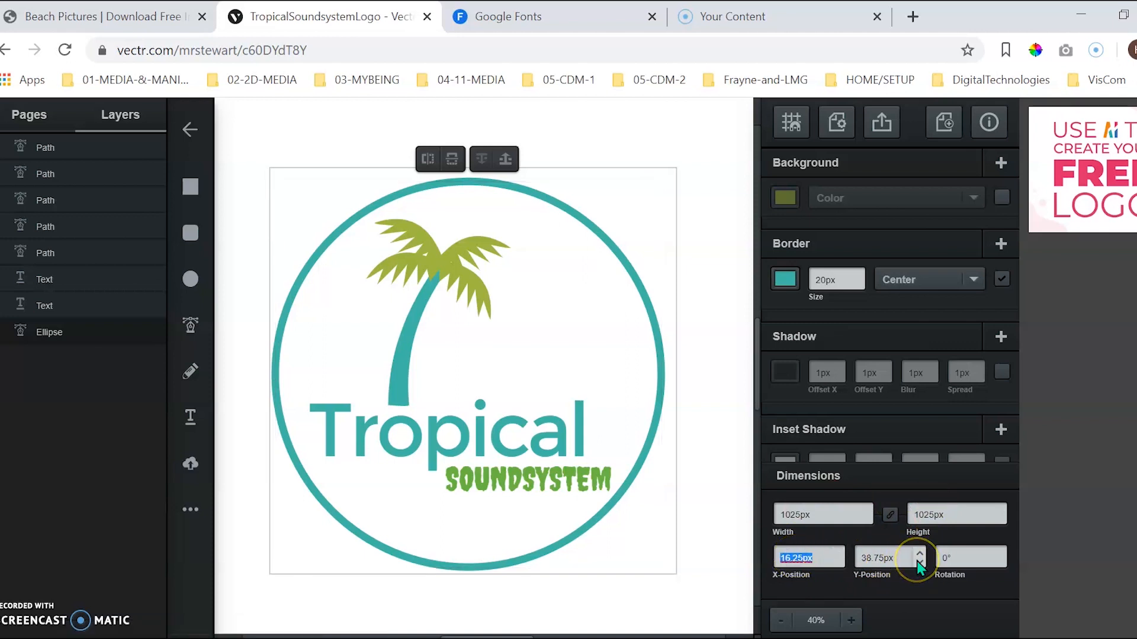
type("20")
key("Tab")
type("20")
key("Return")
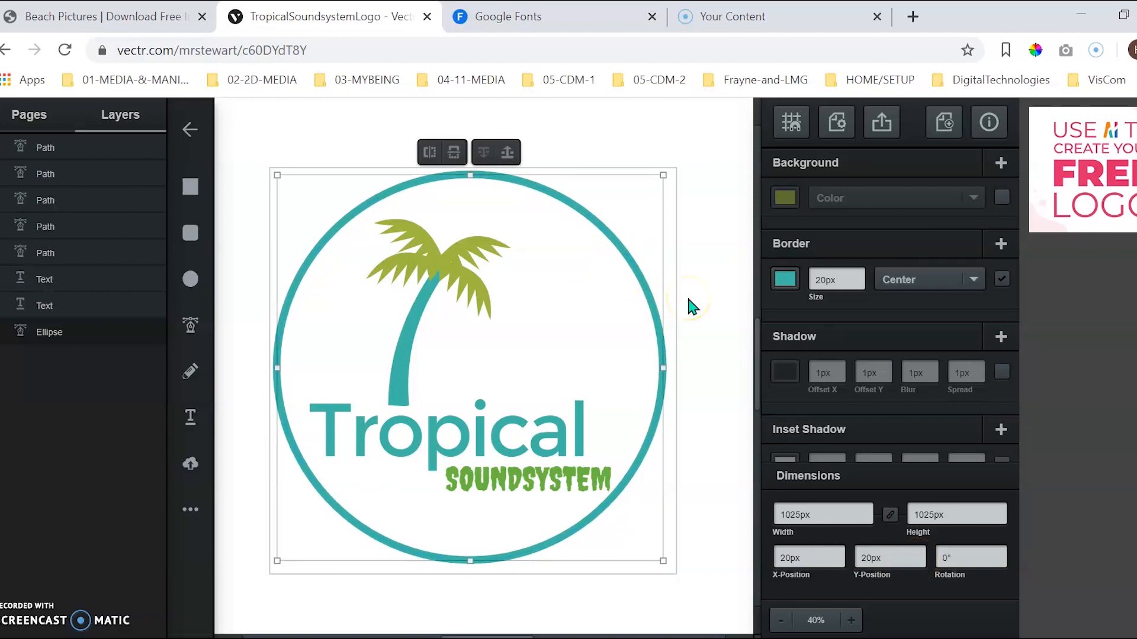
Step: Nudge the teal circle to X 29 px and Y 34 px to center it on the page, and deselect it
key("Right")
key("Right")
key("Right")
key("Right")
key("Right")
key("Down")
key("Down")
key("Down")
key("Down")
key("Down")
key("Down")
key("Down")
key("Down")
key("Right")
key("Right")
key("Right")
key("Down")
key("Down")
key("Down")
key("Down")
key("Down")
key("Down")
key("Down")
key("Down")
key("Down")
key("Down")
key("Down")
key("Down")
key("Down")
key("Down")
key("Down")
key("Down")
key("Down")
key("Right")
key("Right")
key("Right")
key("Right")
key("Right")
key("Right")
key("Right")
key("Right")
key("Up")
key("Left")
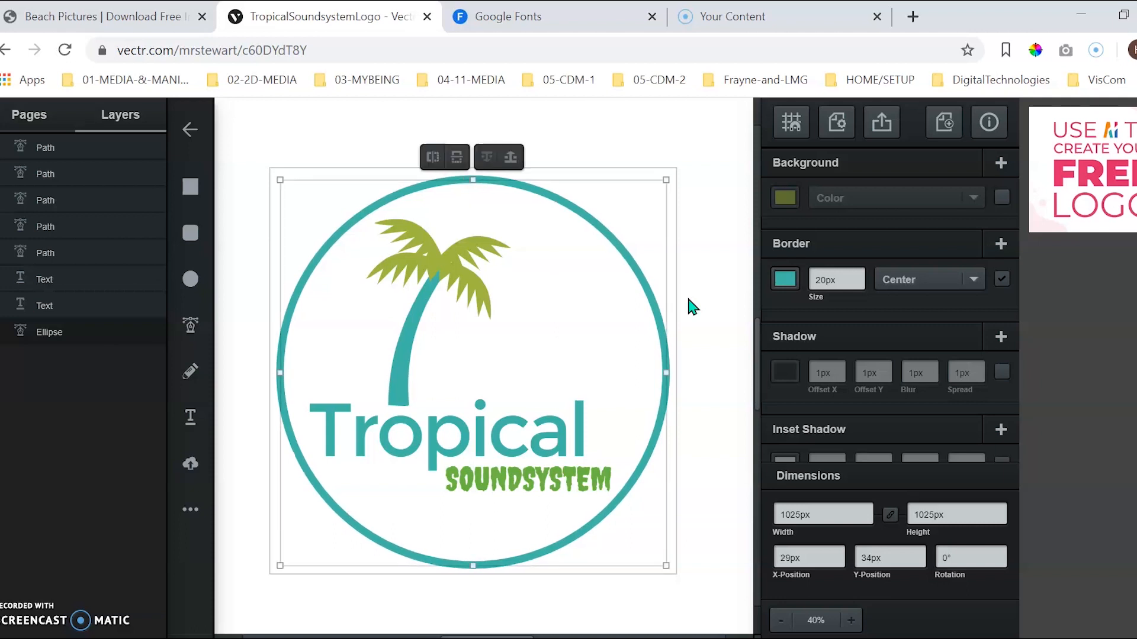
left_click(703, 299)
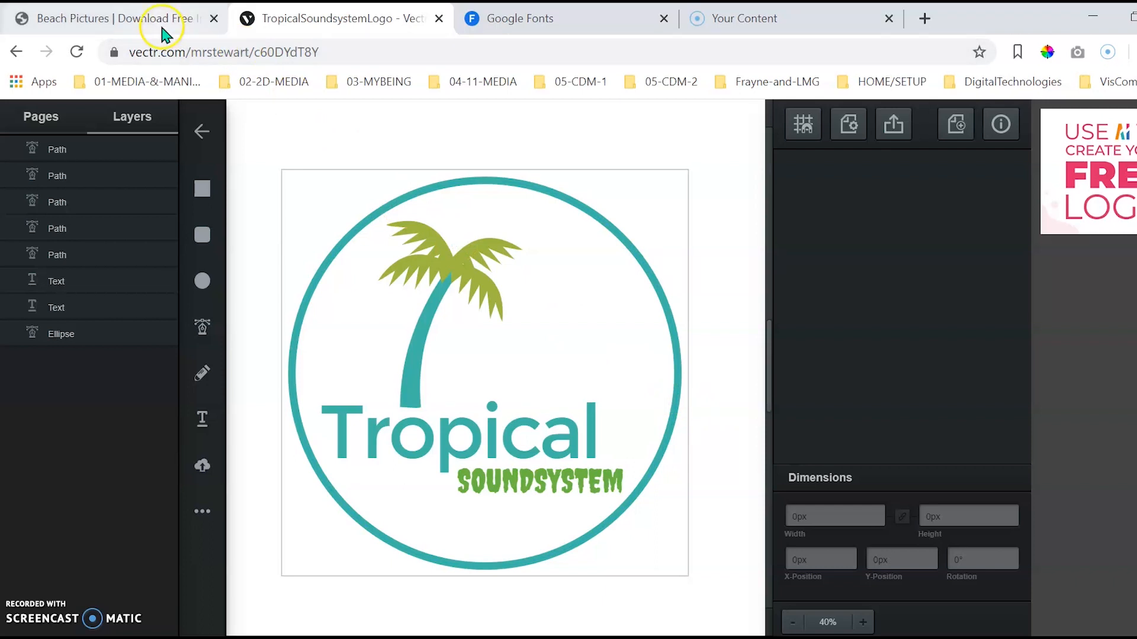
Step: Switch to Unsplash, browse the beach photos, and download the photo of tall palm trees seen from below against the sky
left_click(100, 19)
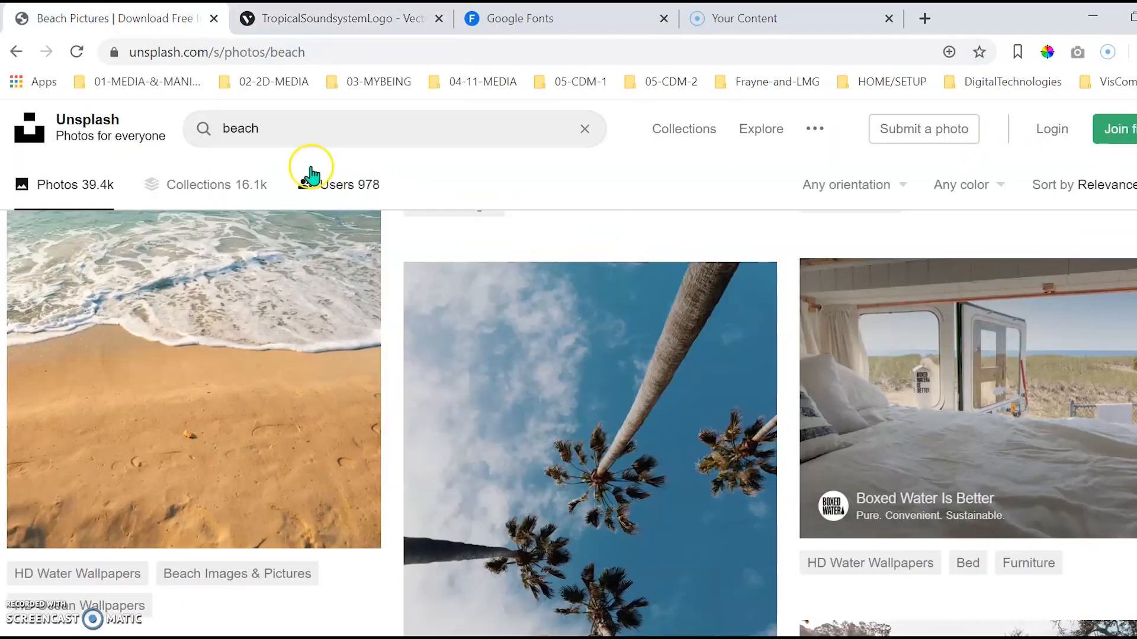
left_click_drag(208, 56, 124, 59)
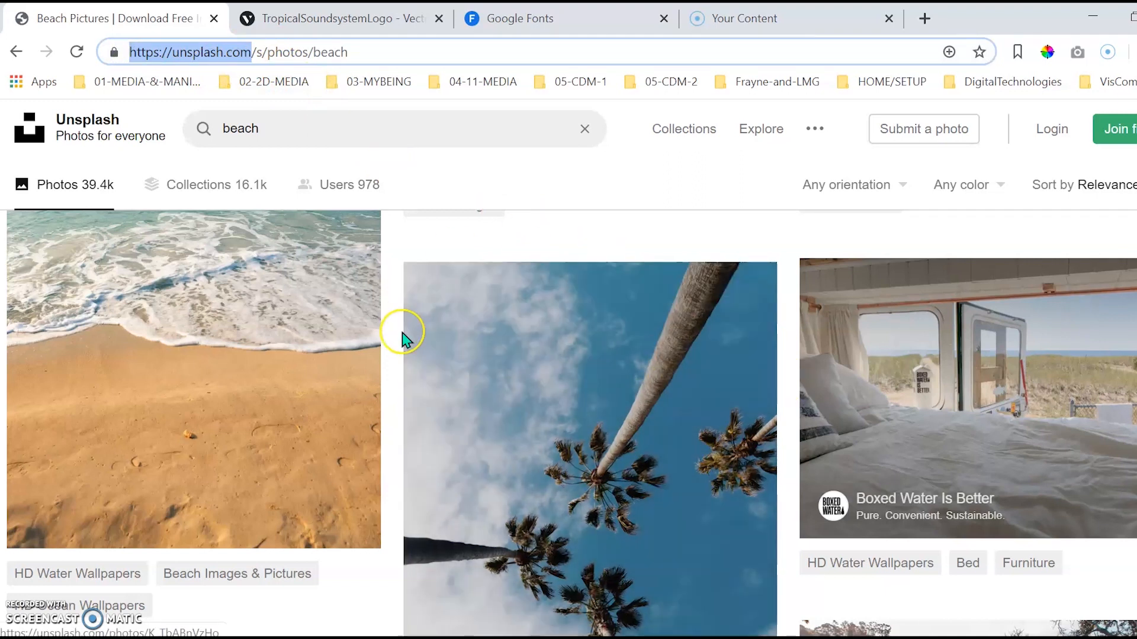
scroll(403, 332, "up", 4)
scroll(403, 332, "down", 5)
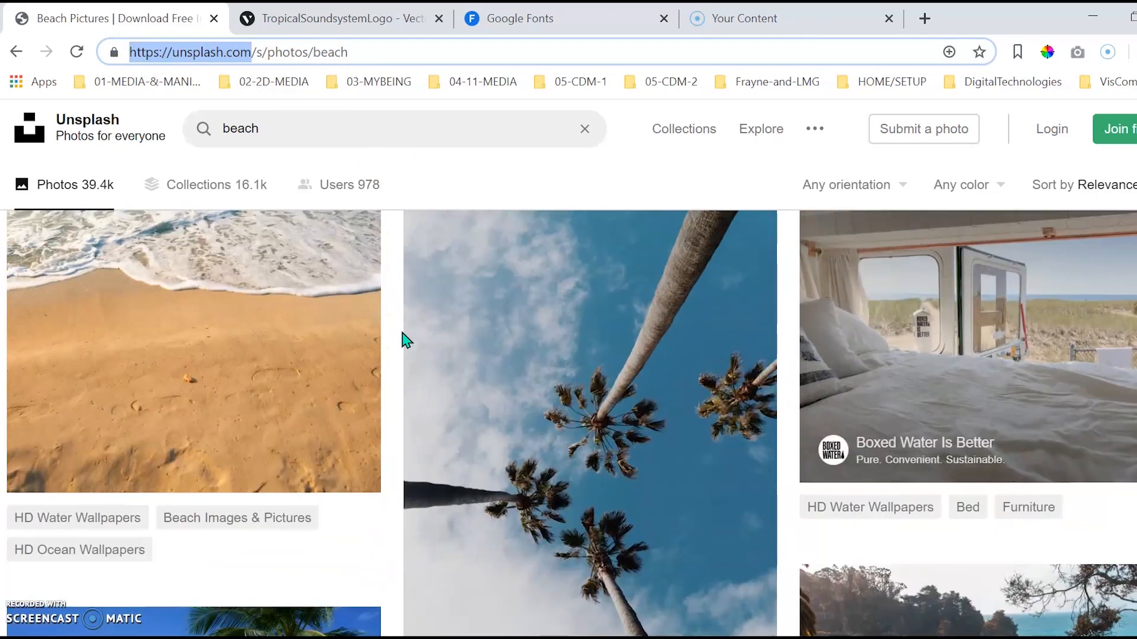
left_click(268, 136)
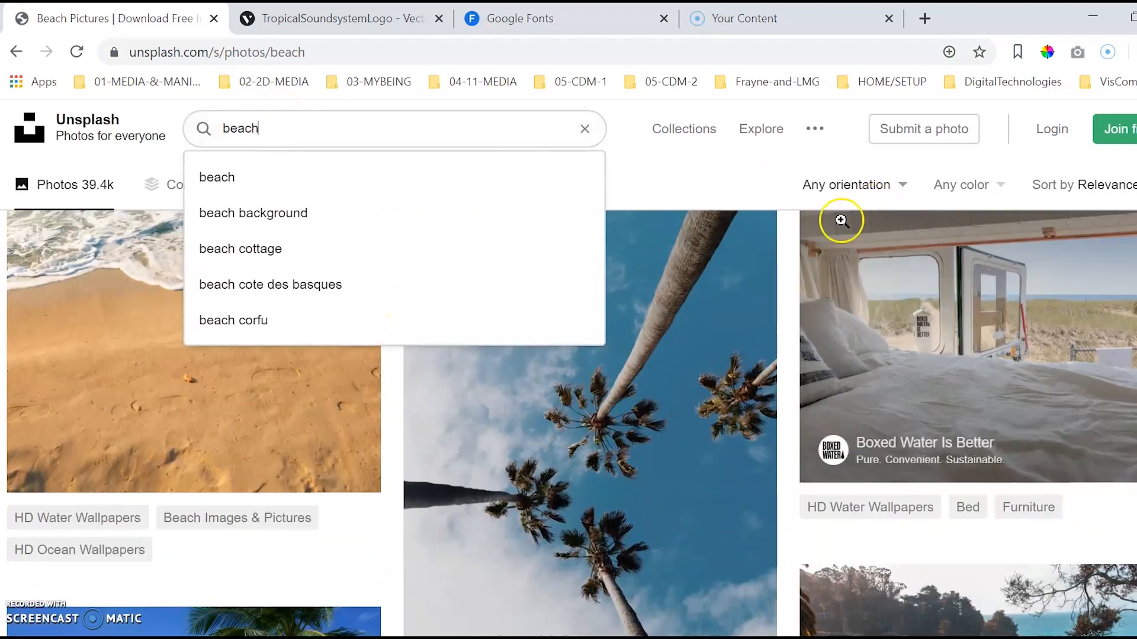
left_click(779, 231)
scroll(616, 320, "up", 1)
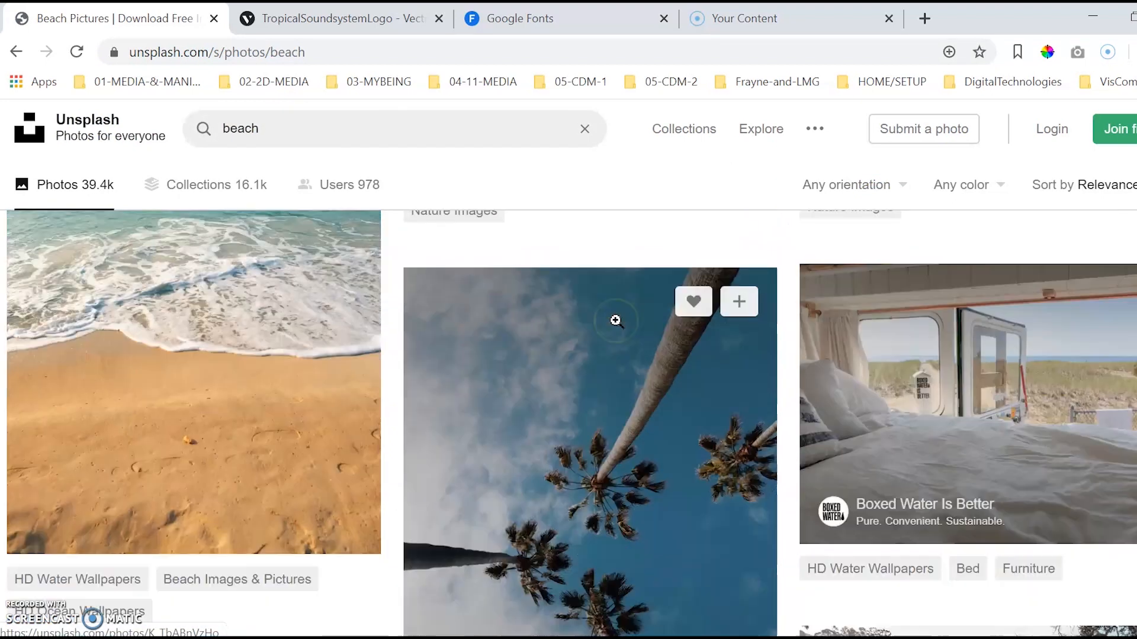
scroll(355, 436, "down", 1)
scroll(207, 380, "up", 3)
scroll(207, 381, "down", 1)
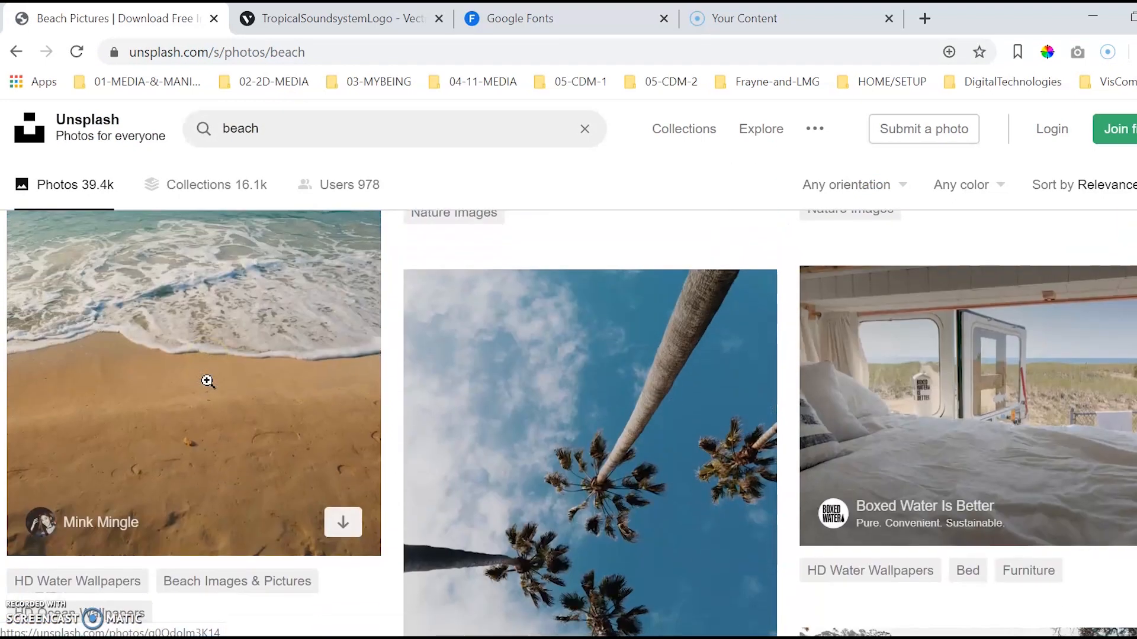
scroll(604, 368, "down", 3)
scroll(693, 294, "up", 1)
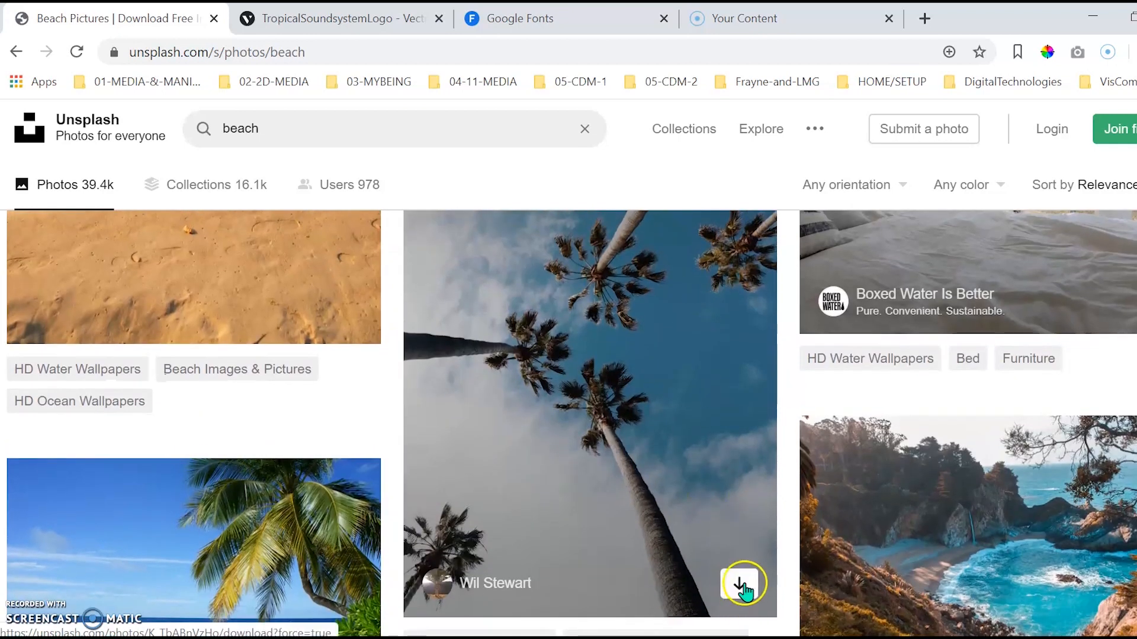
left_click(755, 535)
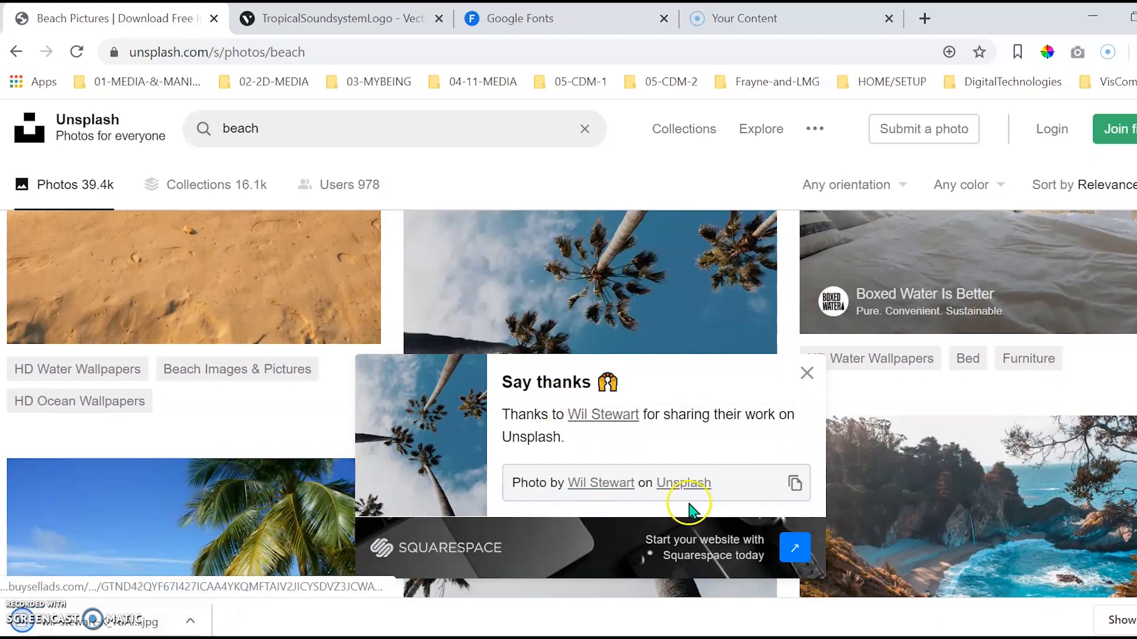
left_click(807, 372)
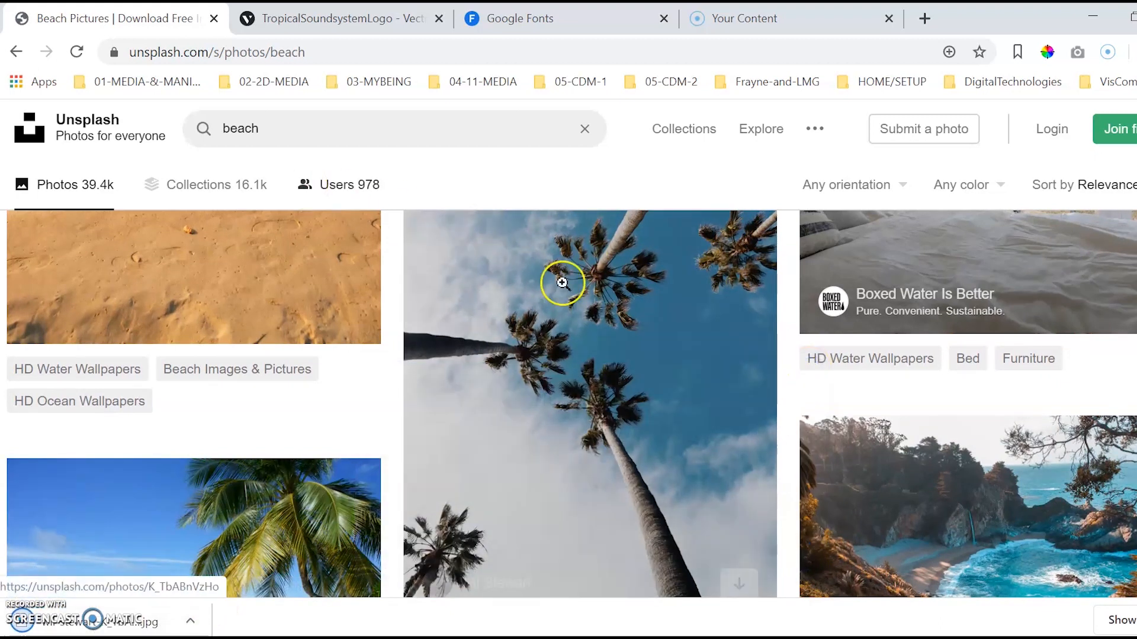
Step: Switch back to the logo in Vectr and upload the downloaded palm-tree photo onto the page
left_click(278, 26)
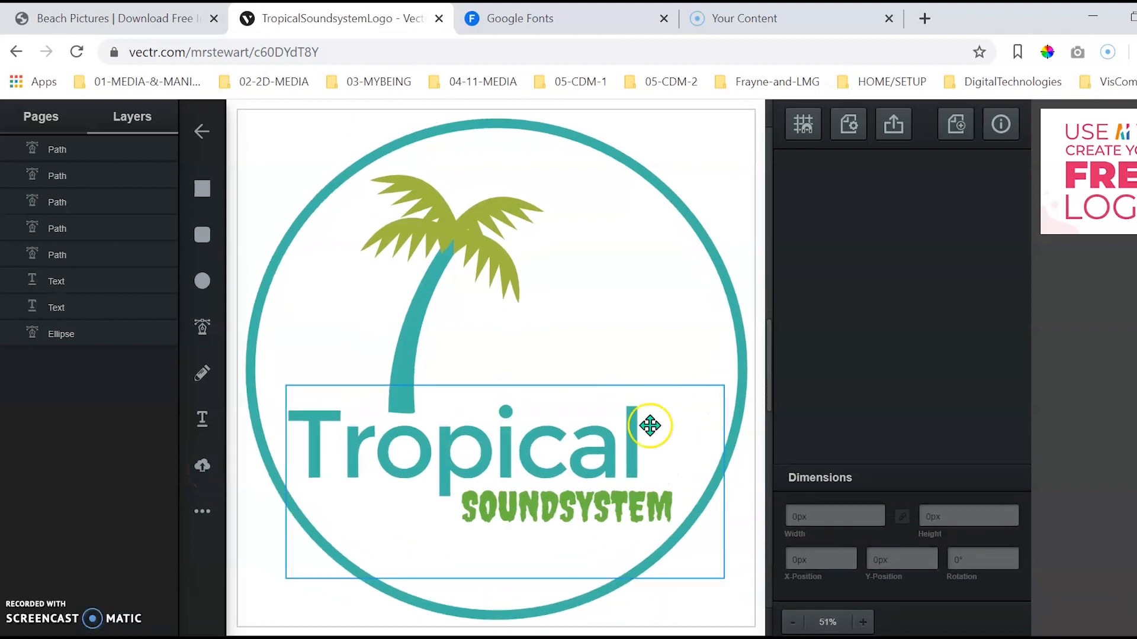
left_click(202, 467)
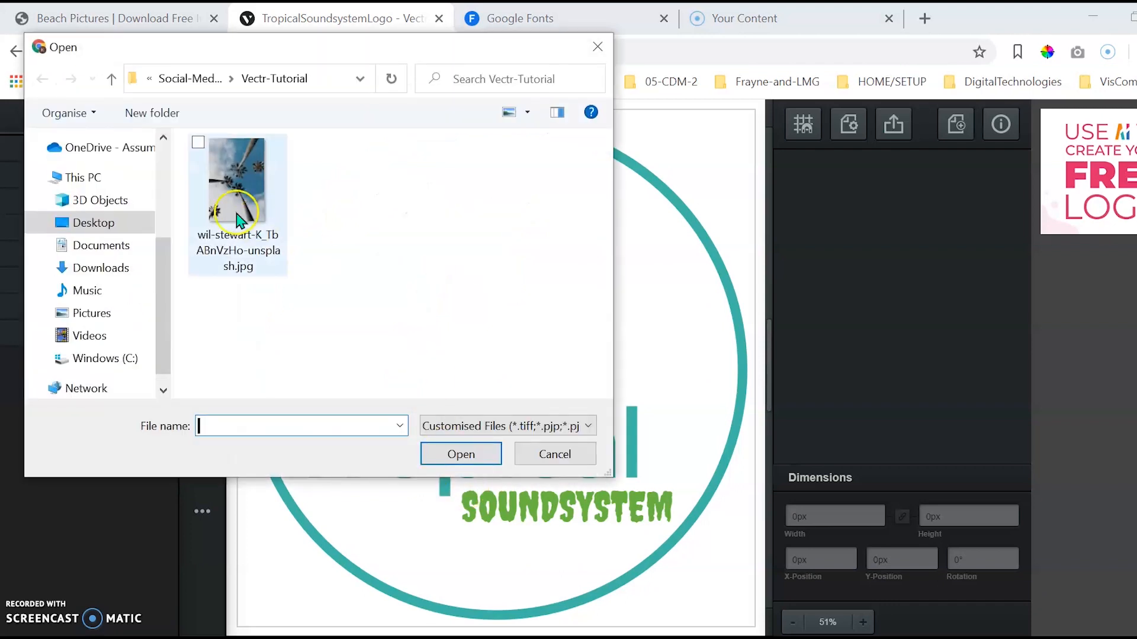
left_click(243, 245)
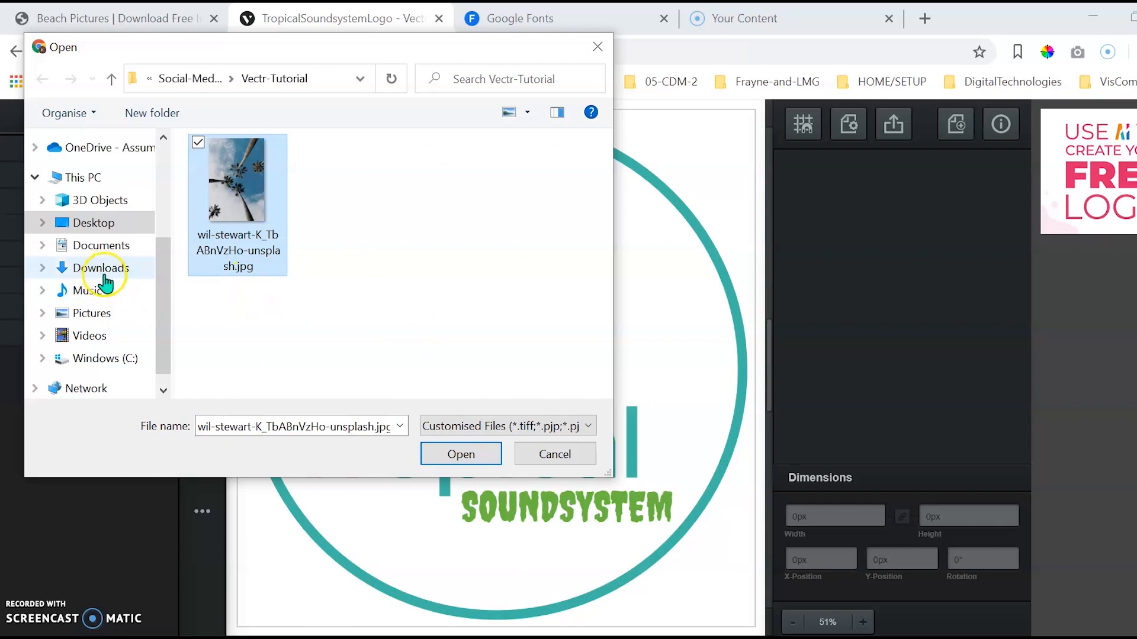
left_click(457, 460)
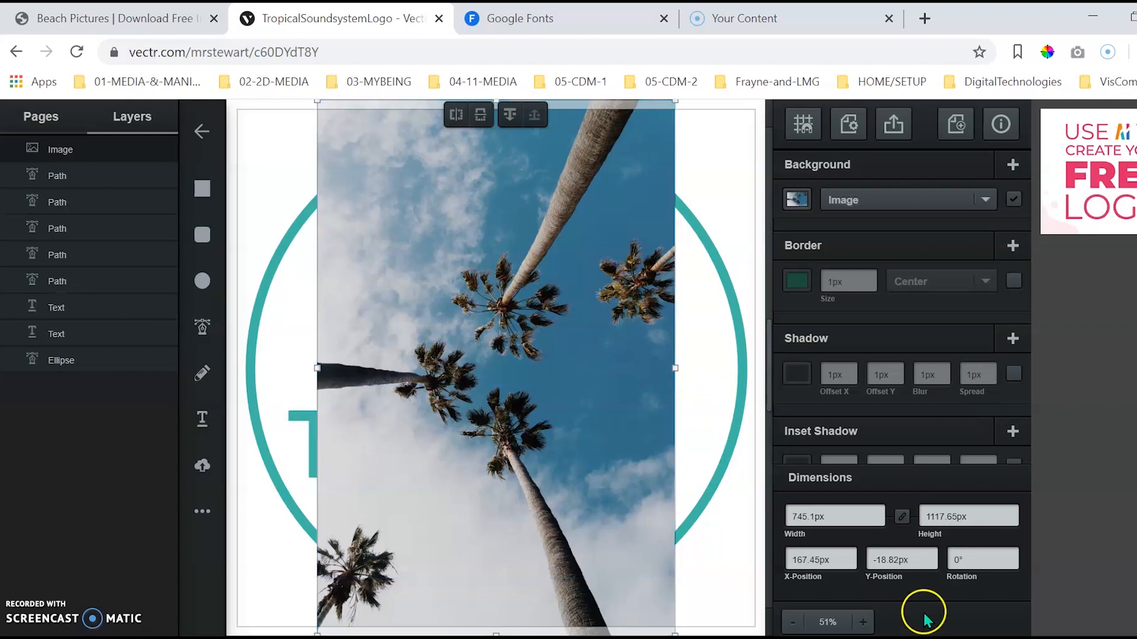
Step: Enlarge the palm-tree photo to about 1333 × 2000 px and position it to cover the whole page
left_click(794, 623)
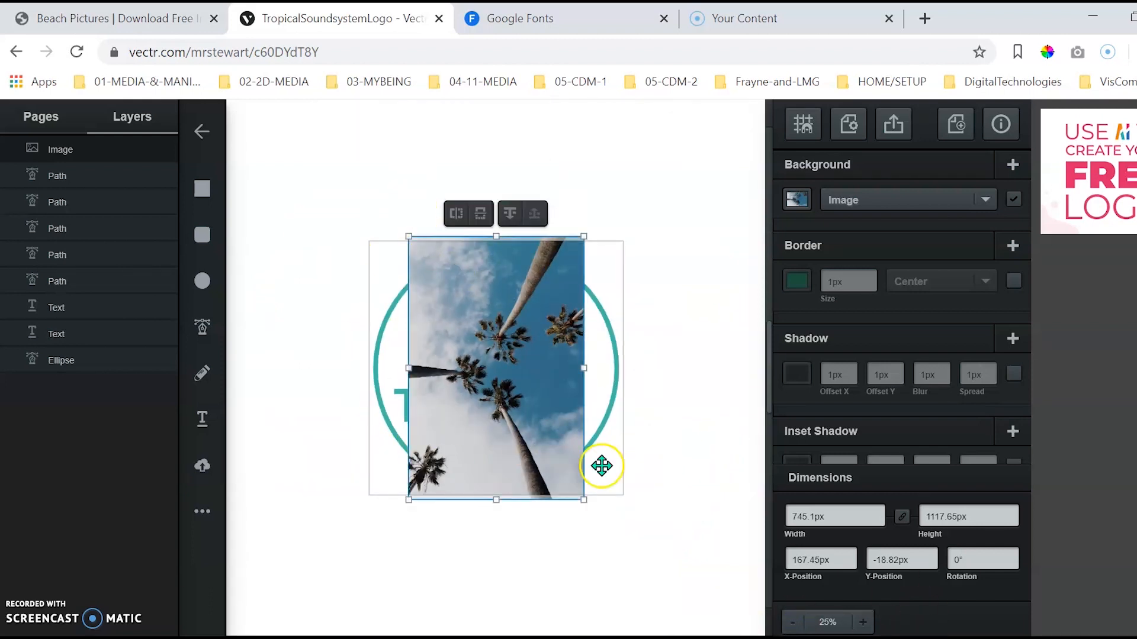
left_click_drag(409, 238, 353, 186)
left_click_drag(579, 492, 663, 592)
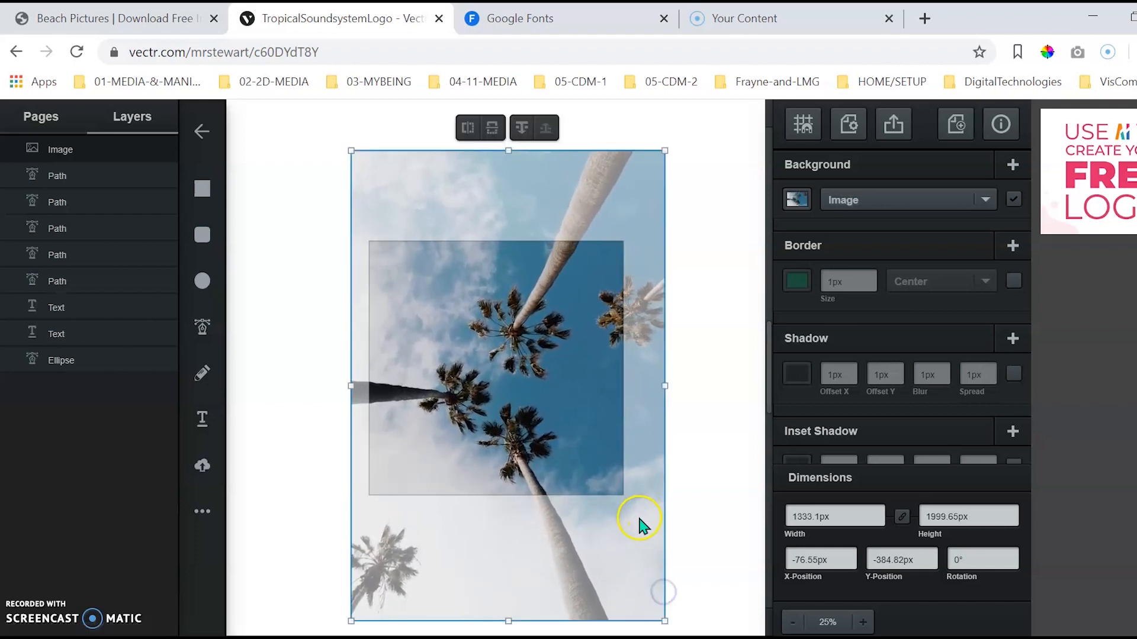
left_click_drag(588, 545, 601, 550)
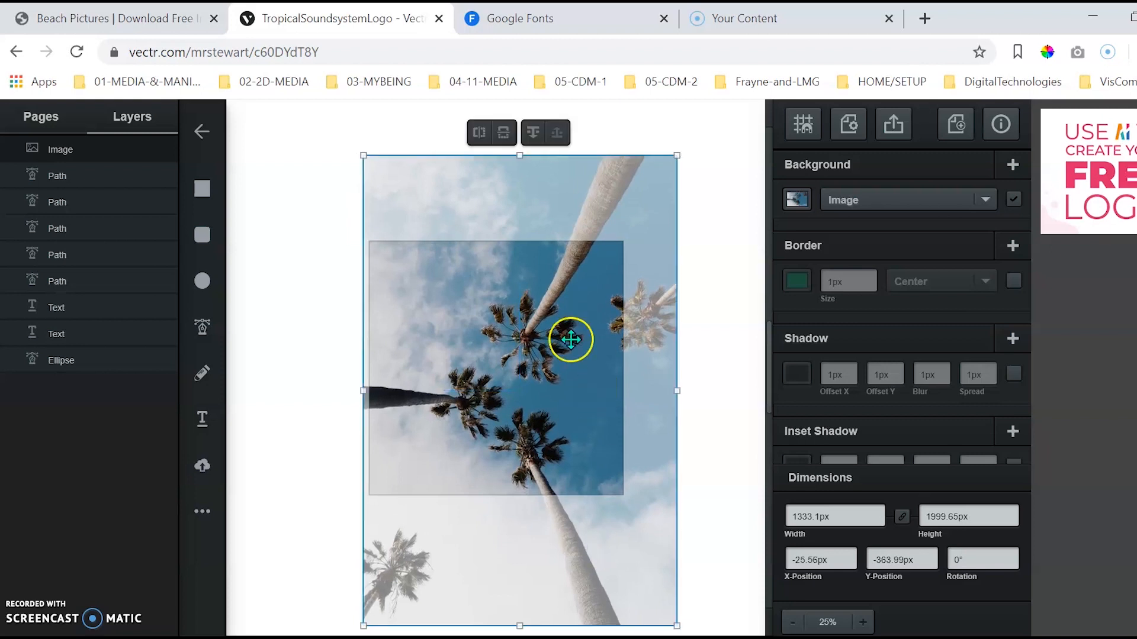
left_click(691, 411)
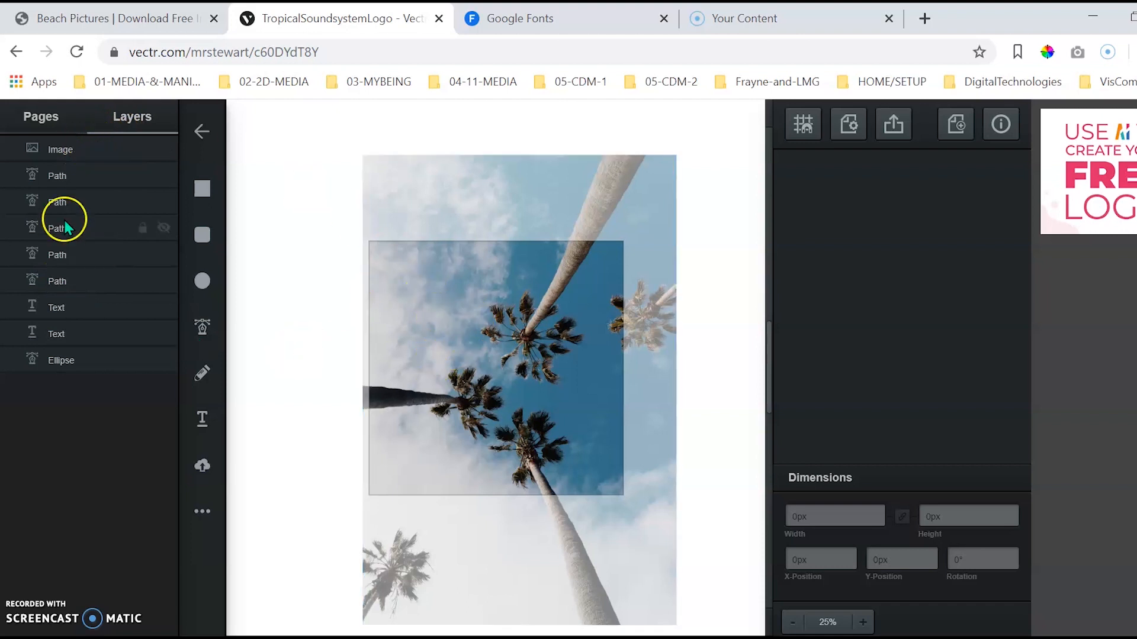
Step: Move the photo's layer below the ellipse to the bottom of the layer stack and deselect it
left_click_drag(56, 148, 61, 375)
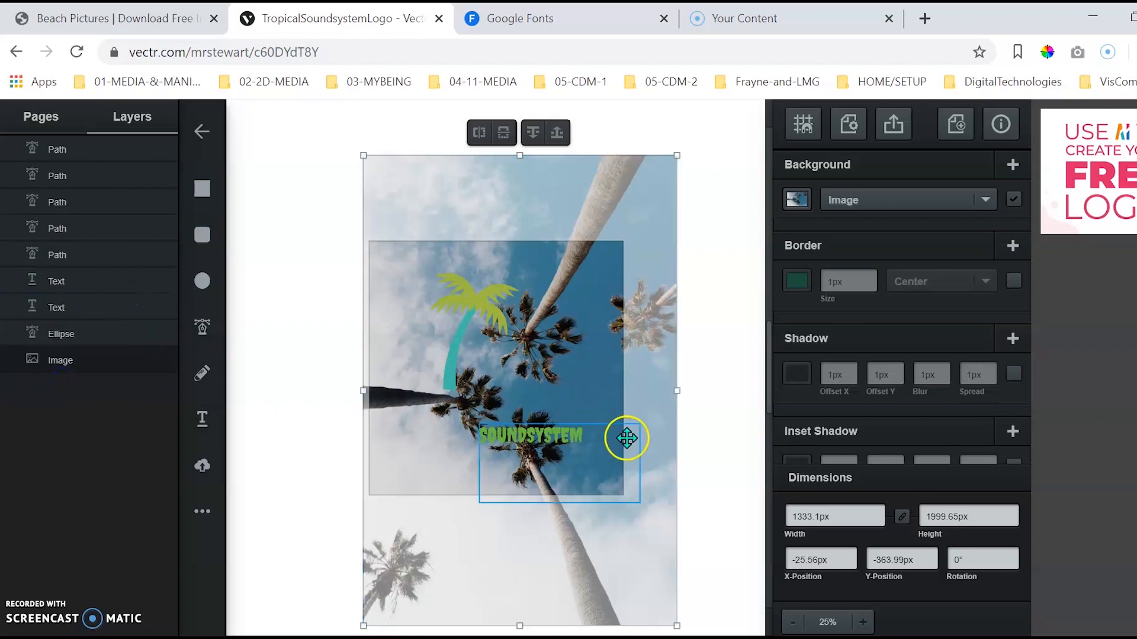
left_click(705, 315)
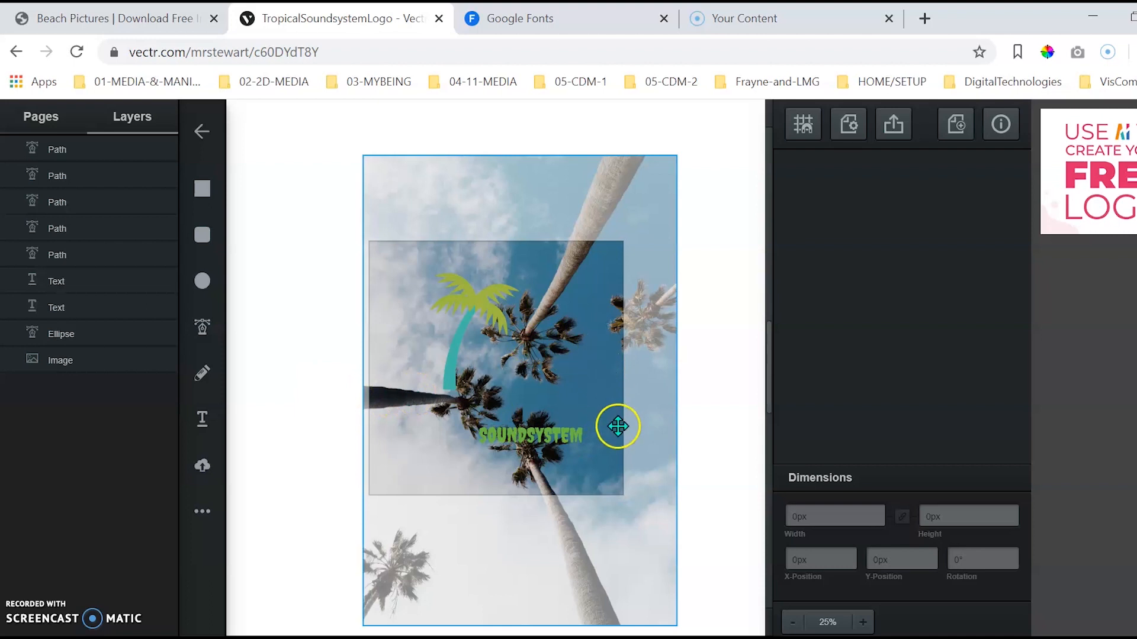
Step: Examine the photo, the SOUNDSYSTEM text and the Tropical text layers to check which logo parts the photo covers
left_click(664, 472)
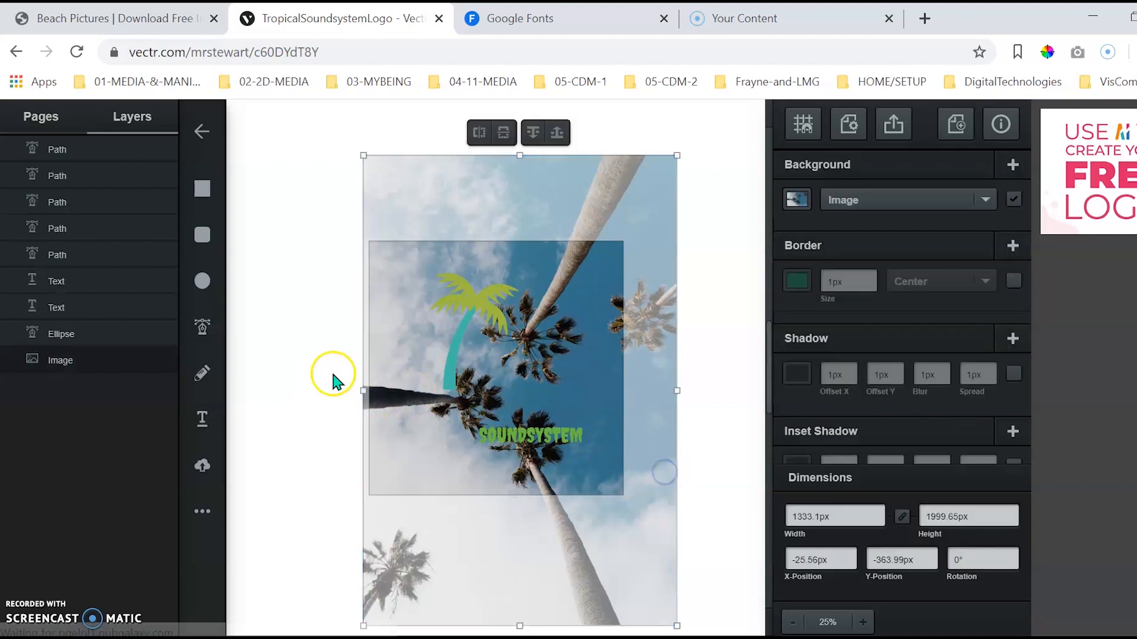
left_click(303, 411)
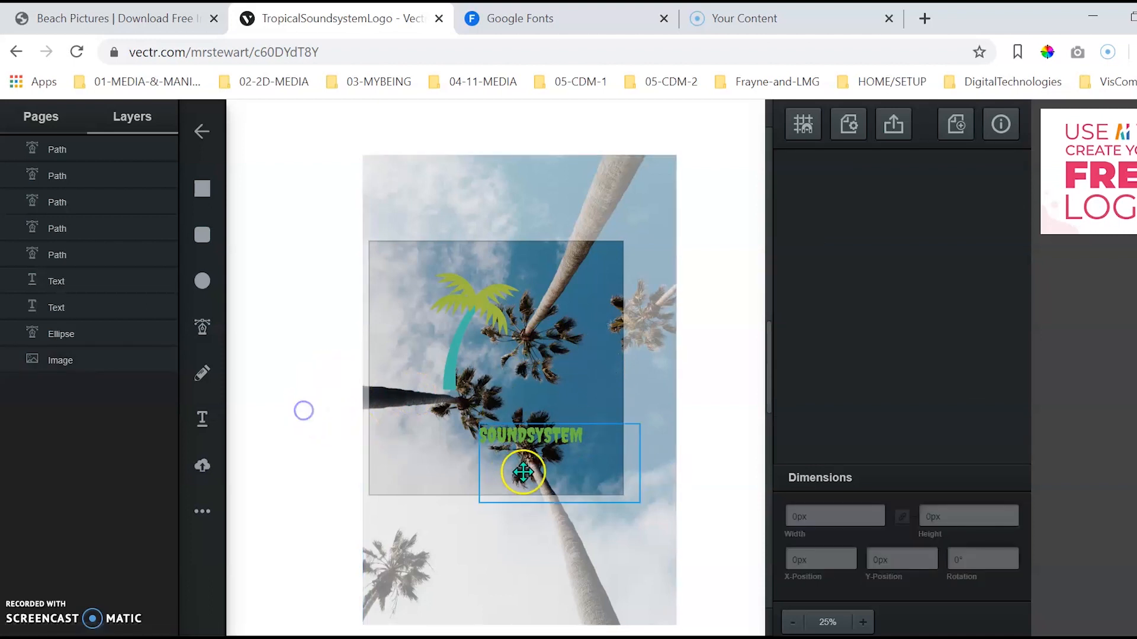
left_click(868, 616)
left_click(868, 615)
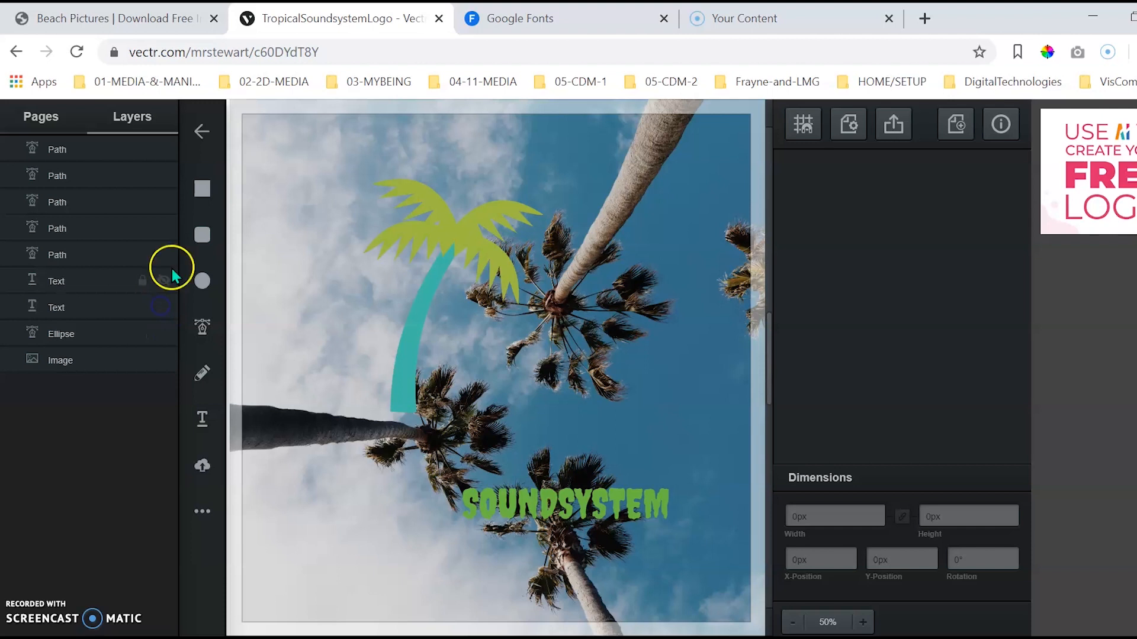
left_click(160, 282)
left_click(158, 279)
left_click(43, 314)
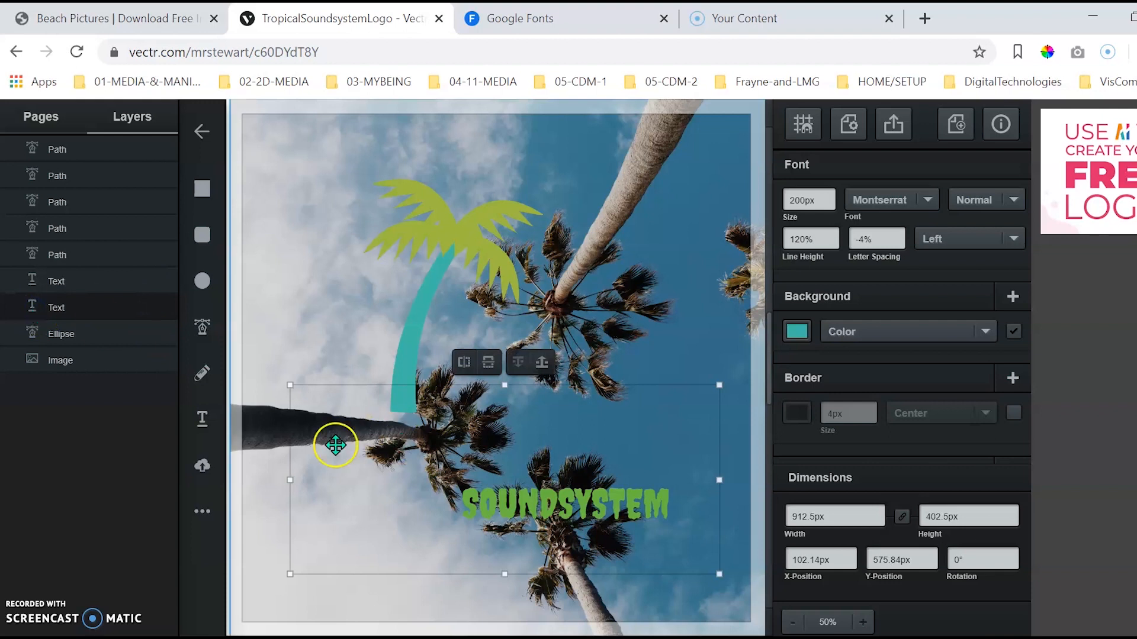
left_click(249, 492)
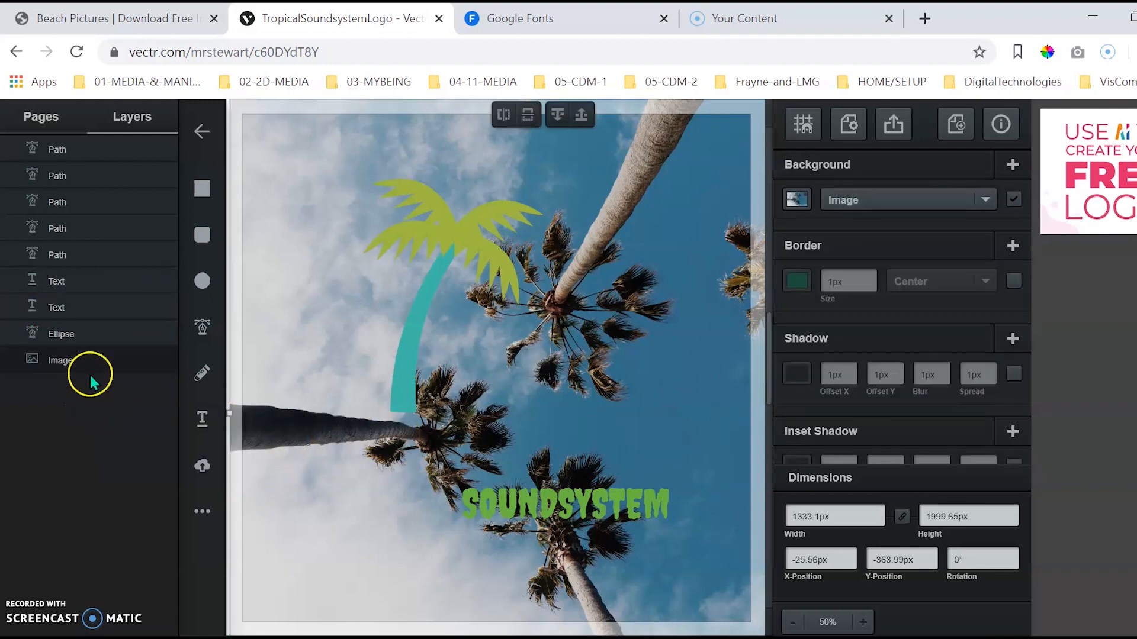
Step: Try to bring the hidden circle and Tropical text in front of the photo by rearranging their layers
left_click_drag(80, 357, 74, 315)
left_click(76, 363)
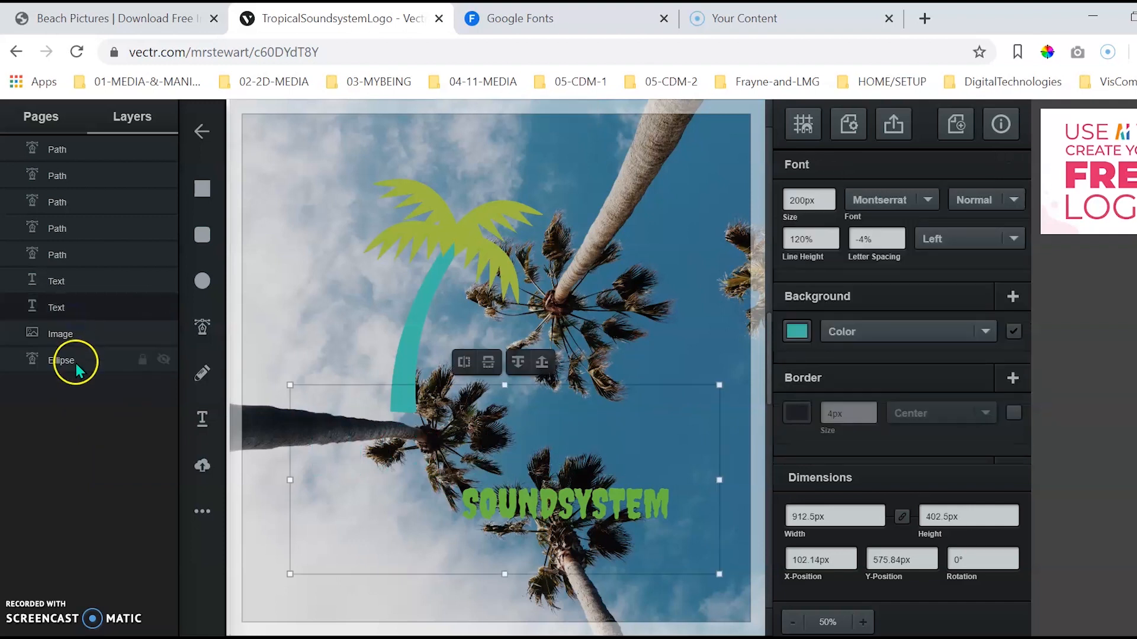
left_click_drag(70, 361, 63, 283)
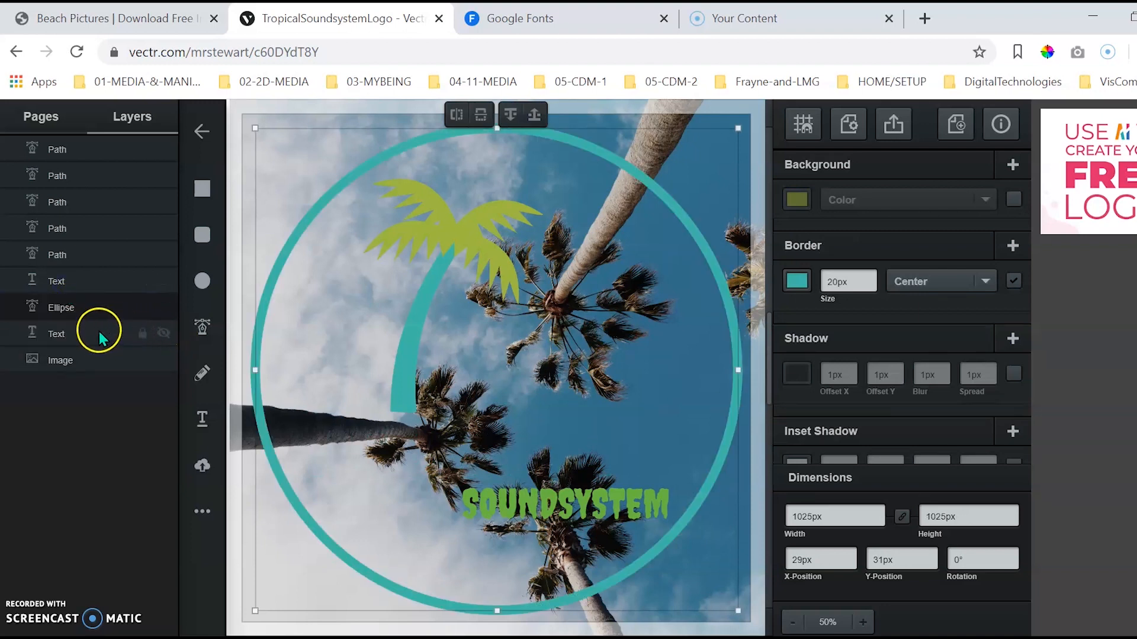
left_click(83, 331)
left_click_drag(65, 329, 52, 308)
left_click(59, 360)
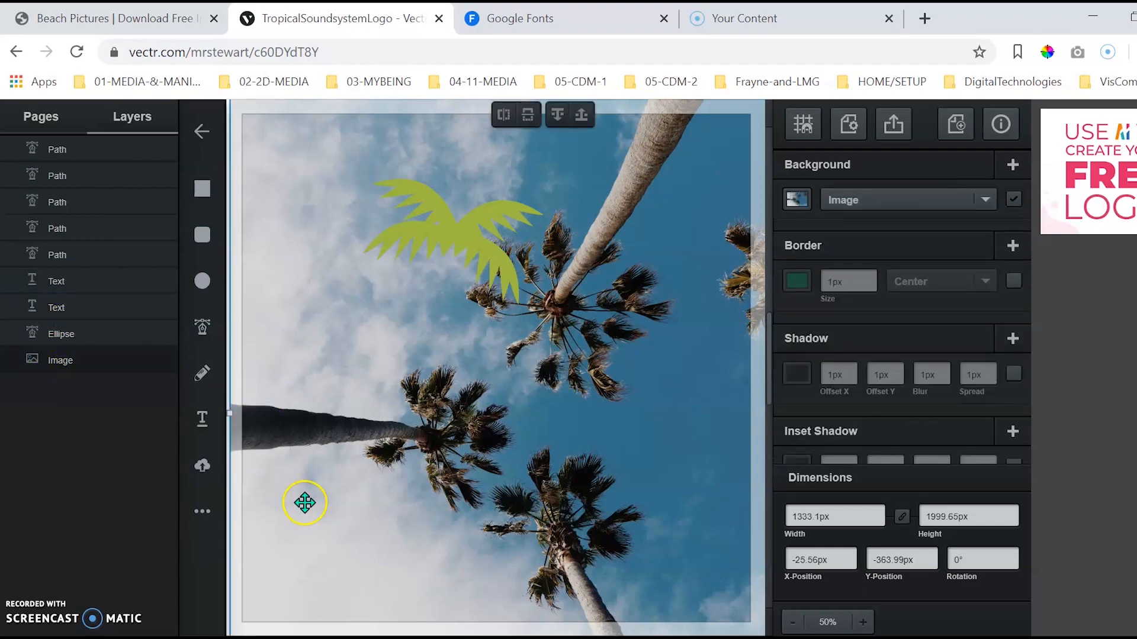
Step: Delete the palm-tree photo from the page
left_click(790, 619)
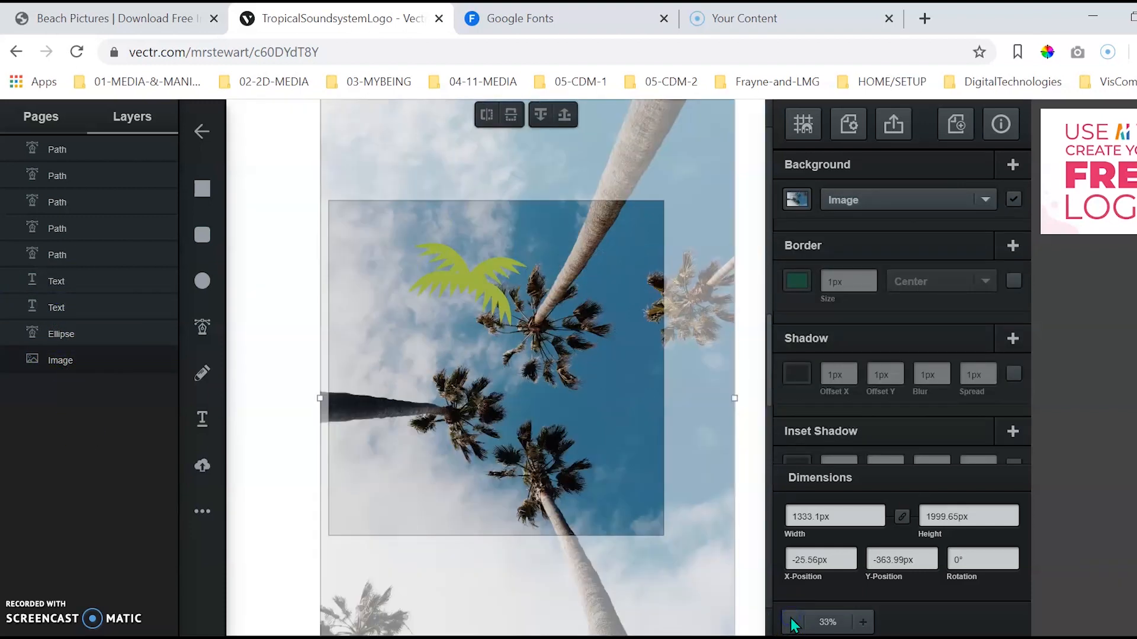
left_click(790, 619)
left_click(727, 471)
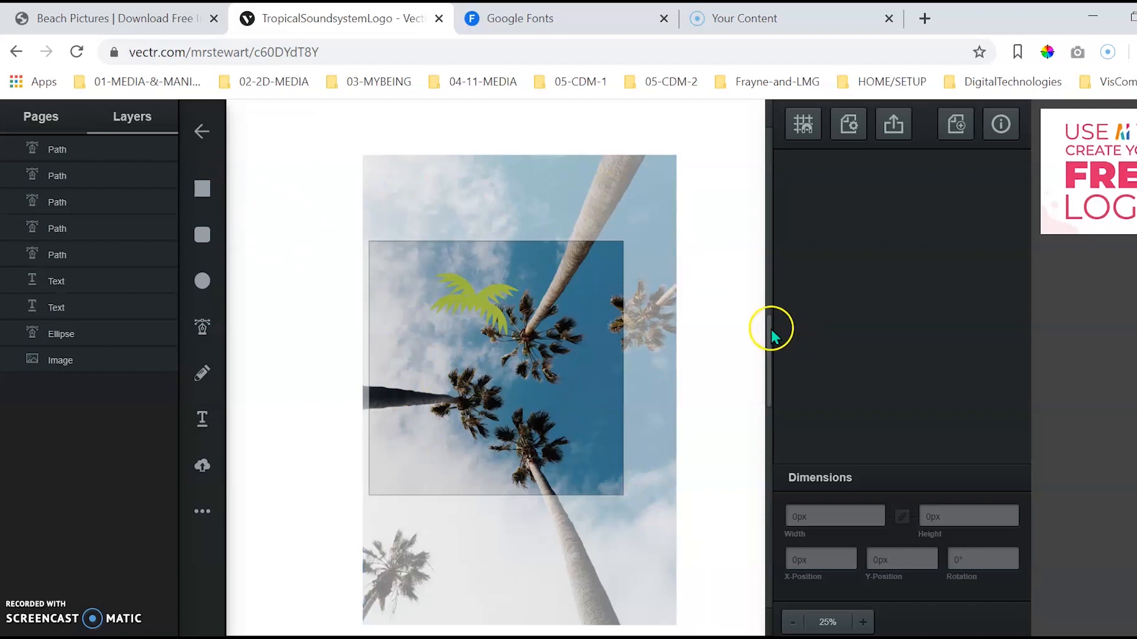
mouse_move(766, 328)
left_mouse_down()
mouse_move(770, 310)
mouse_move(769, 340)
left_mouse_up()
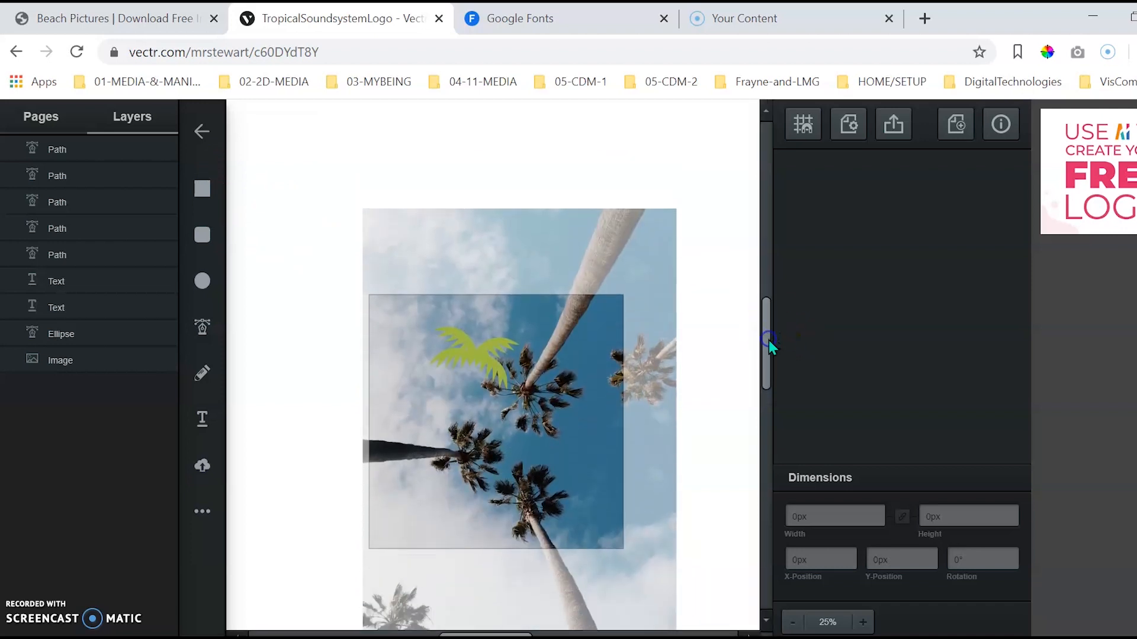
left_click(655, 303)
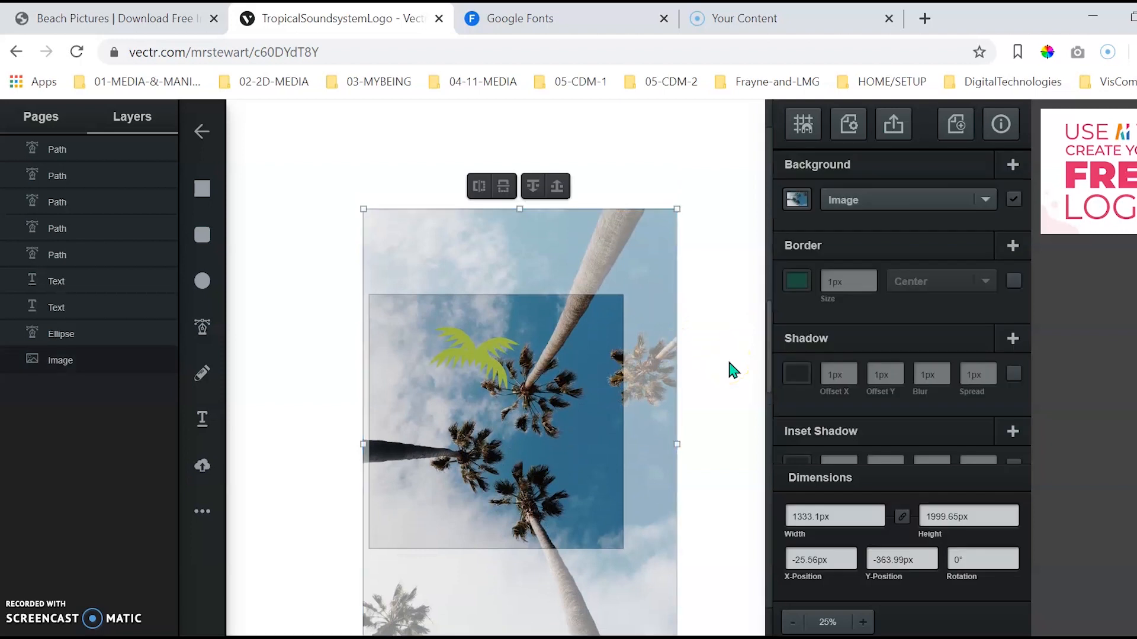
key("Delete")
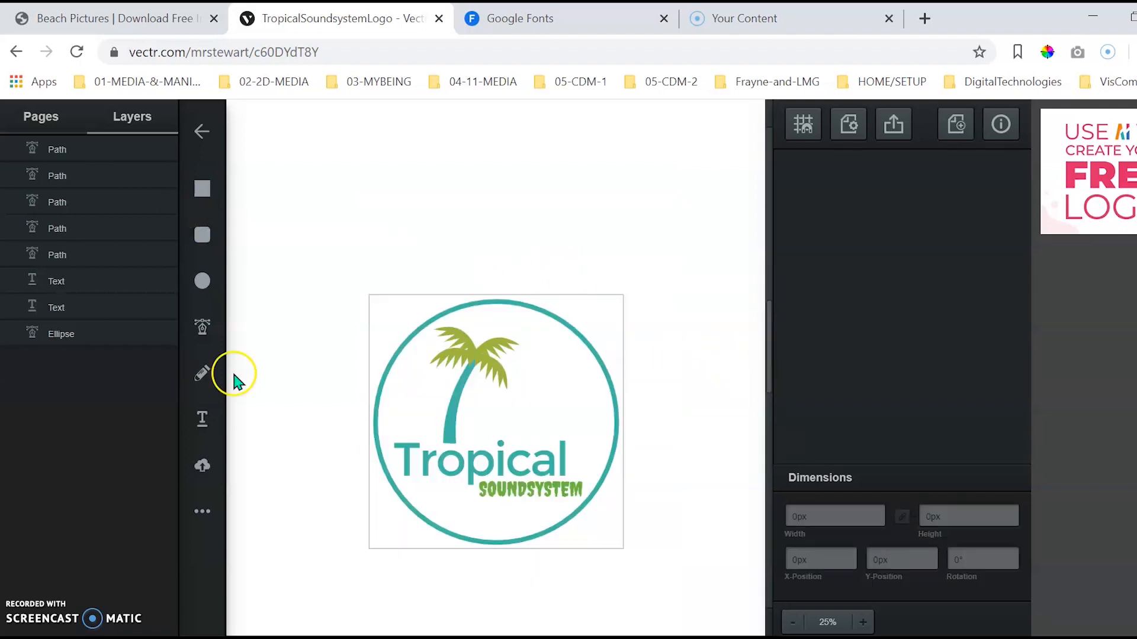
Step: Upload the palm-tree photo again and move its layer below the ellipse to the bottom of the stack
left_click(203, 466)
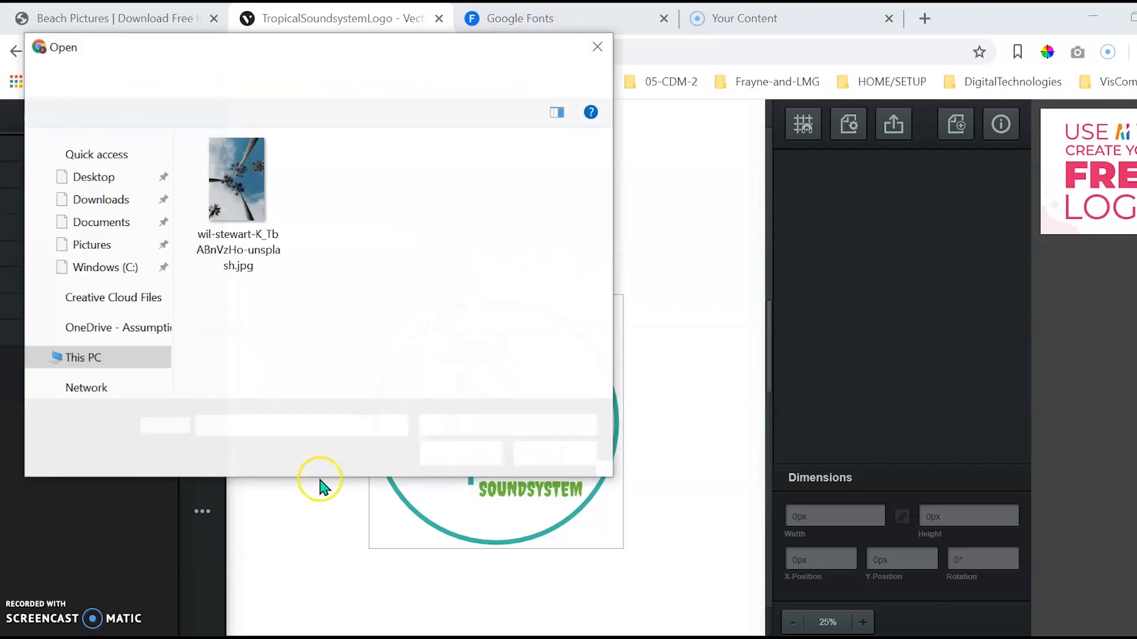
left_click(244, 235)
left_click(436, 456)
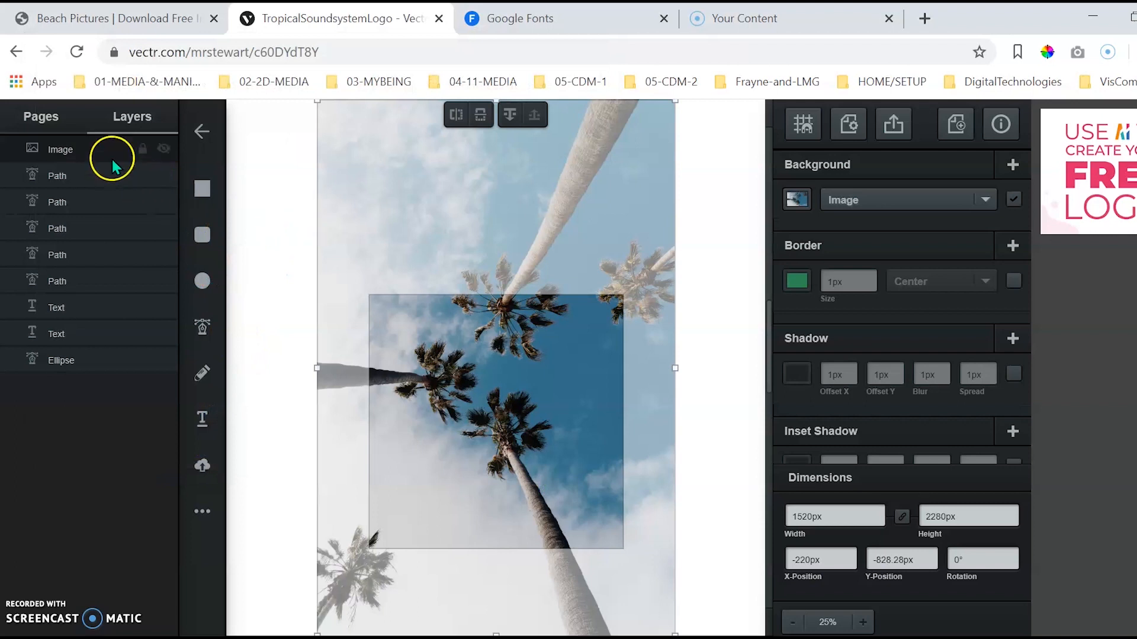
left_click_drag(97, 148, 83, 364)
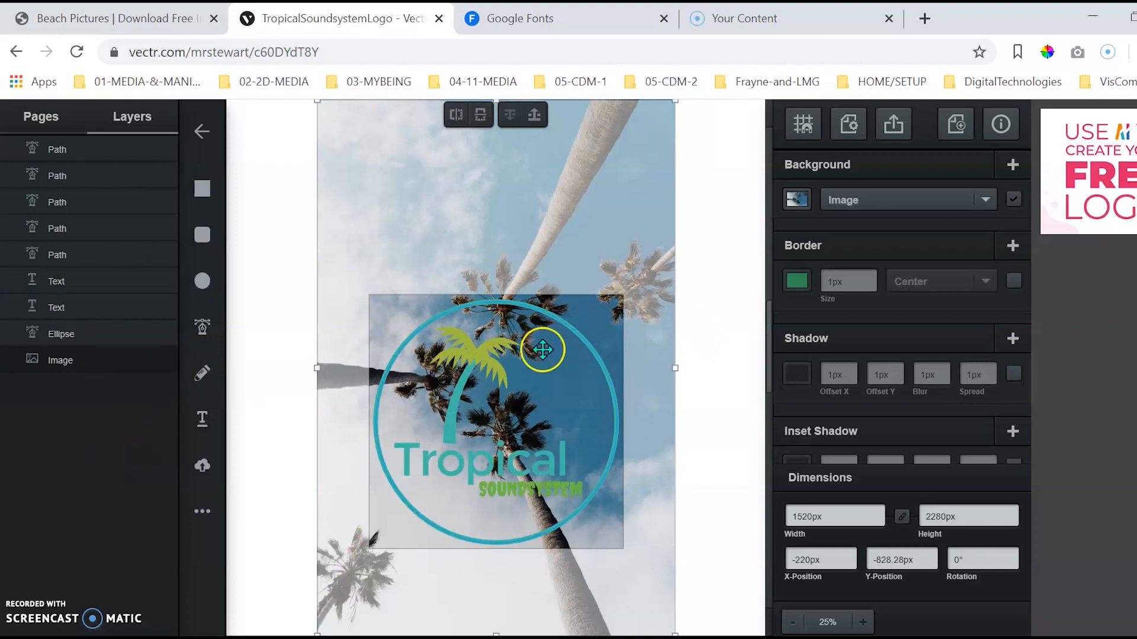
left_click(729, 447)
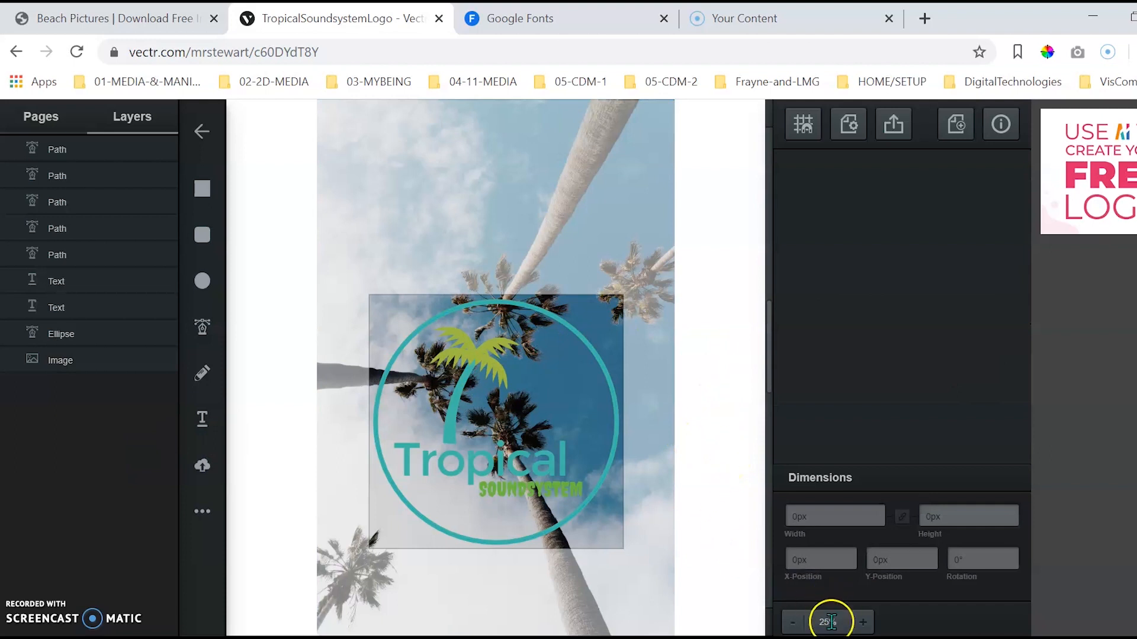
Step: Change the border colour of the circle around the logo to white (#ffffff)
left_click(863, 623)
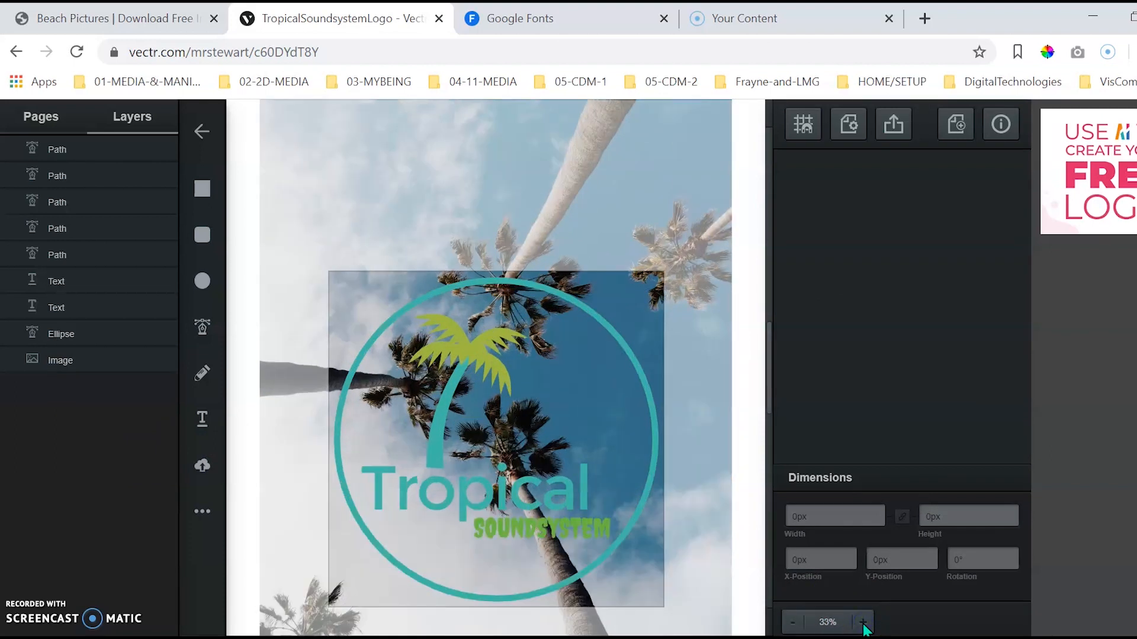
left_click_drag(770, 383, 768, 397)
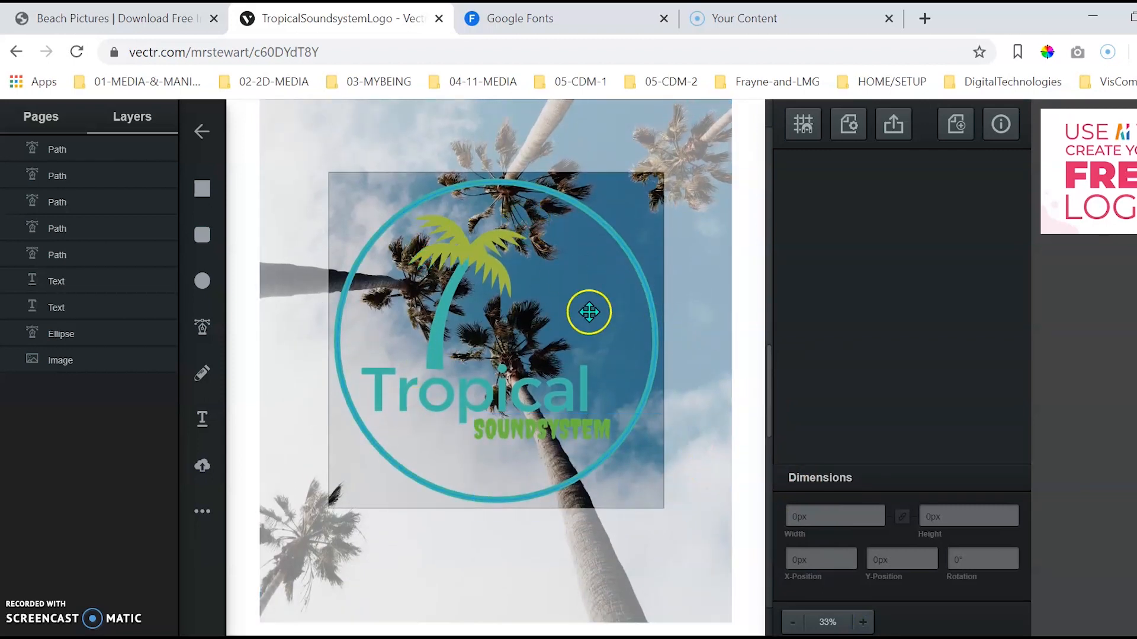
left_click(555, 191)
left_click(836, 279)
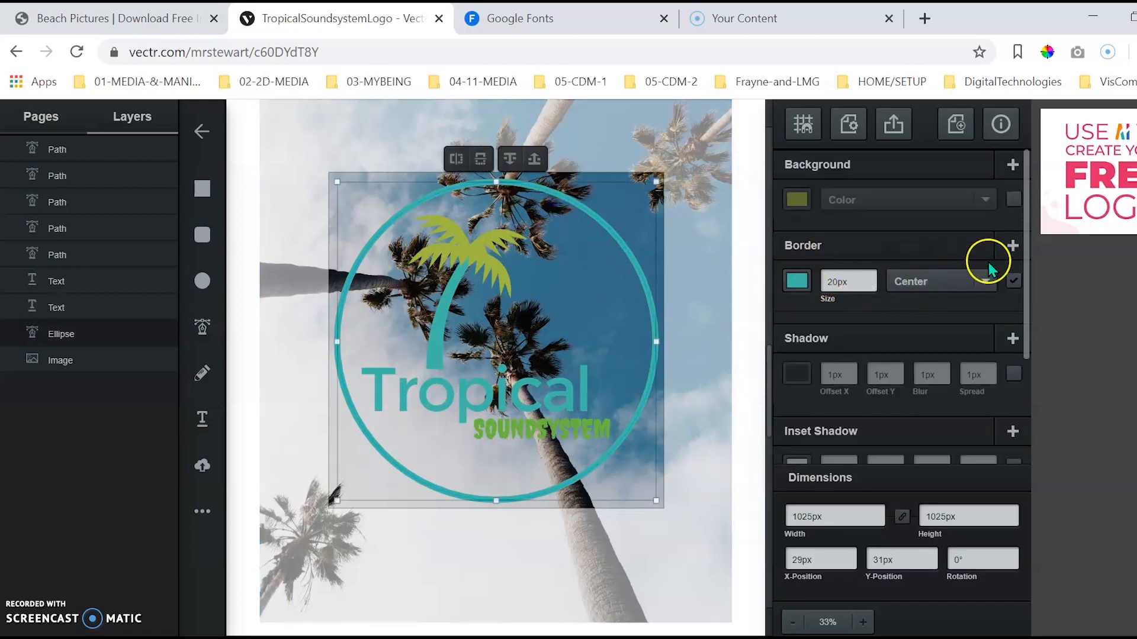
left_click(803, 286)
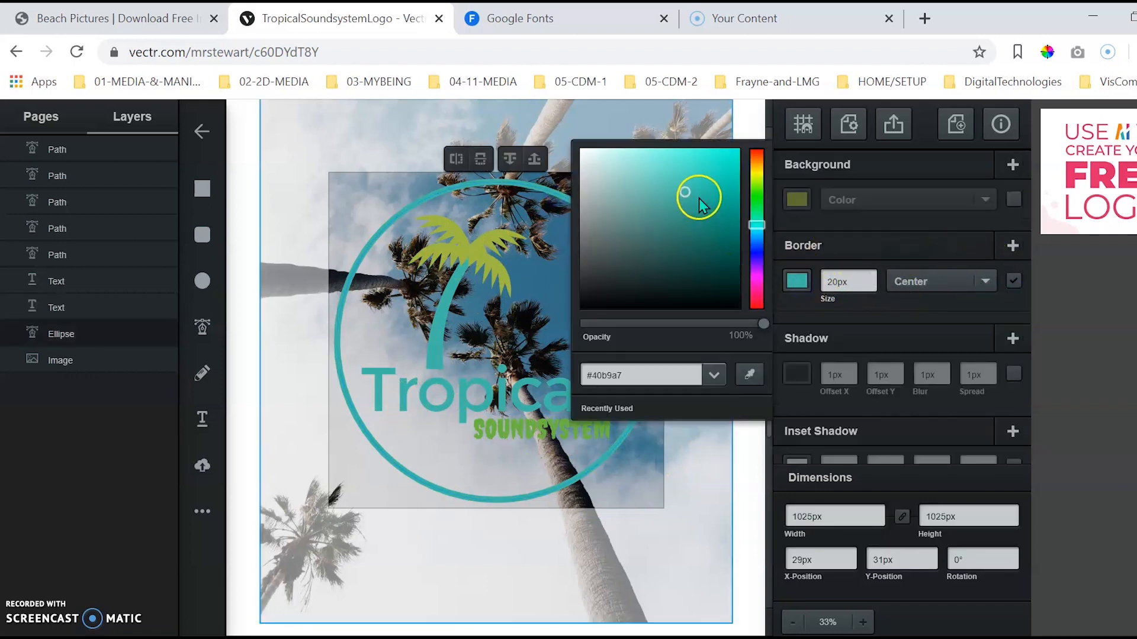
left_click_drag(687, 193, 579, 147)
left_click(801, 296)
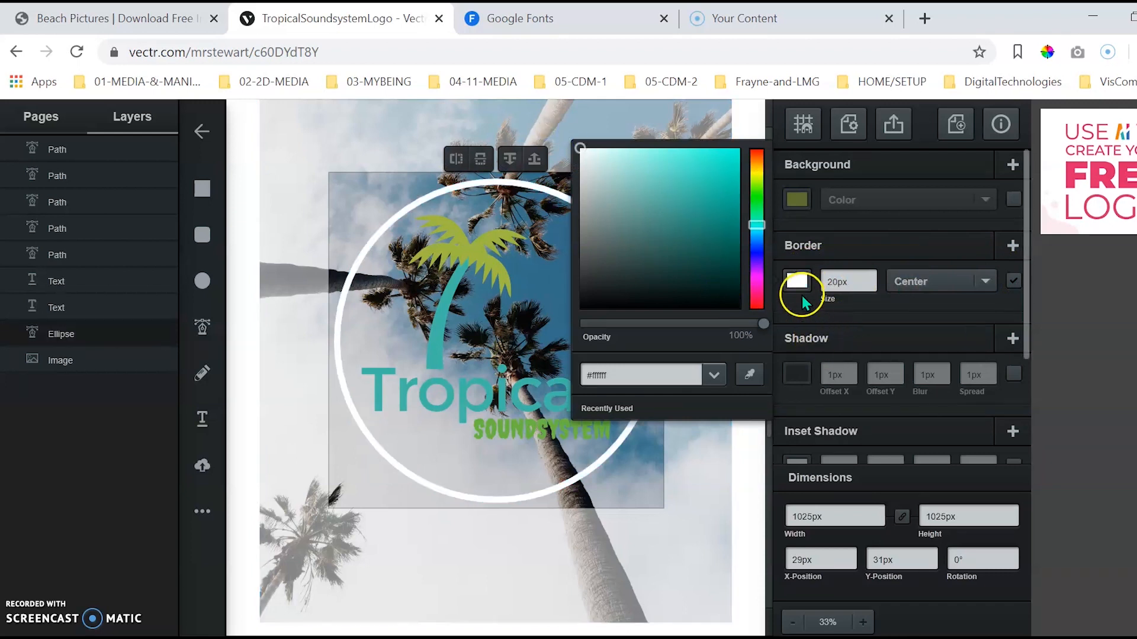
left_click(793, 312)
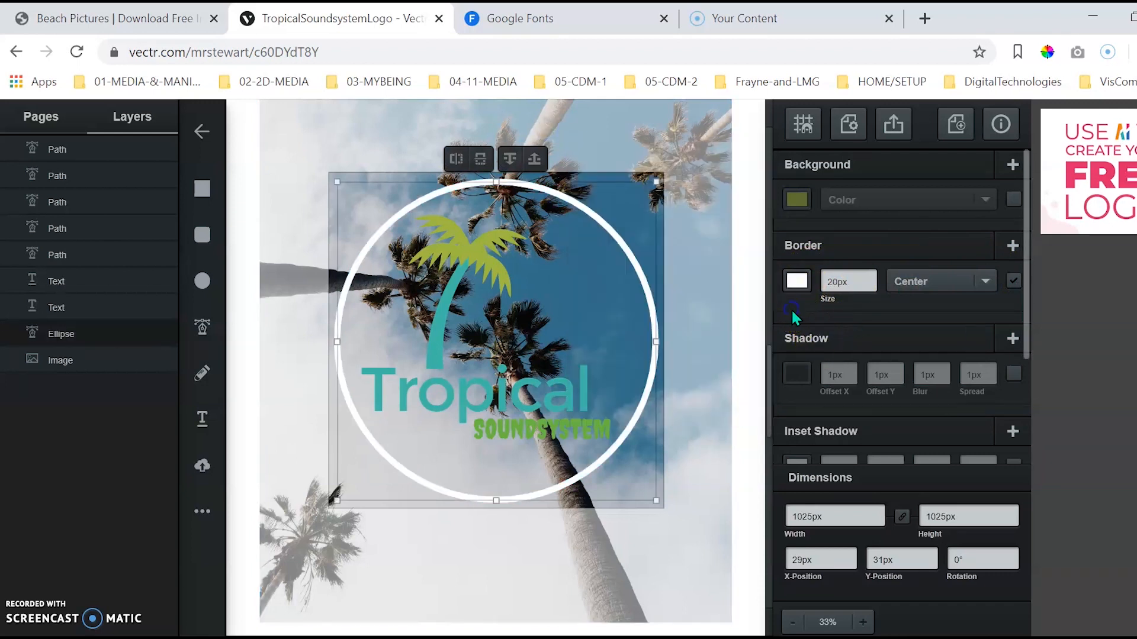
double_click(462, 405)
left_click(520, 462)
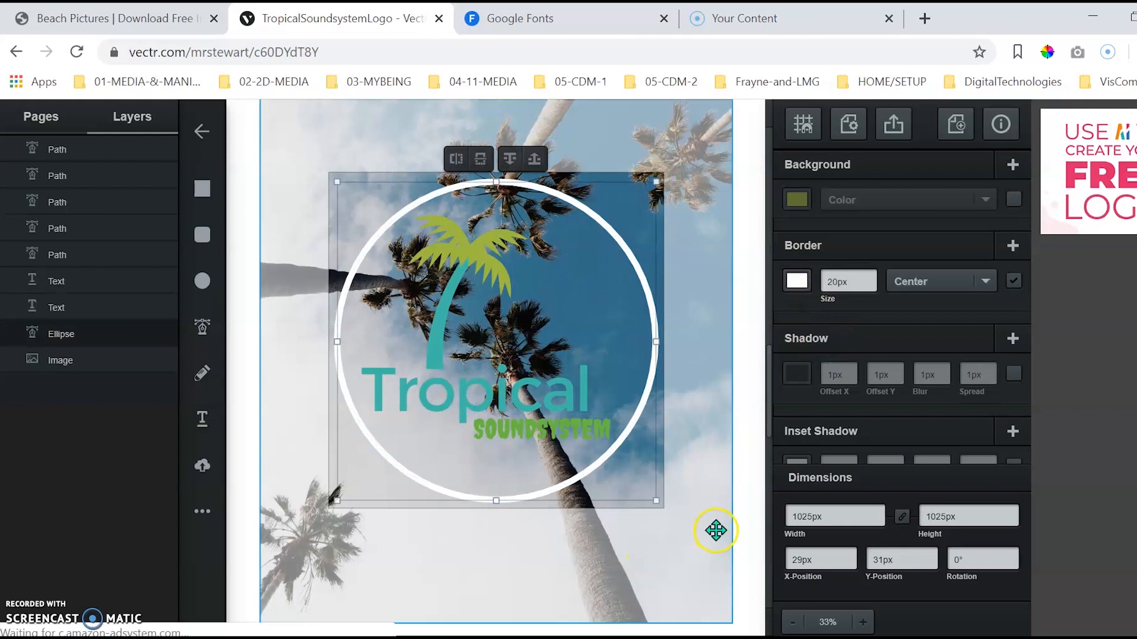
left_click(738, 532)
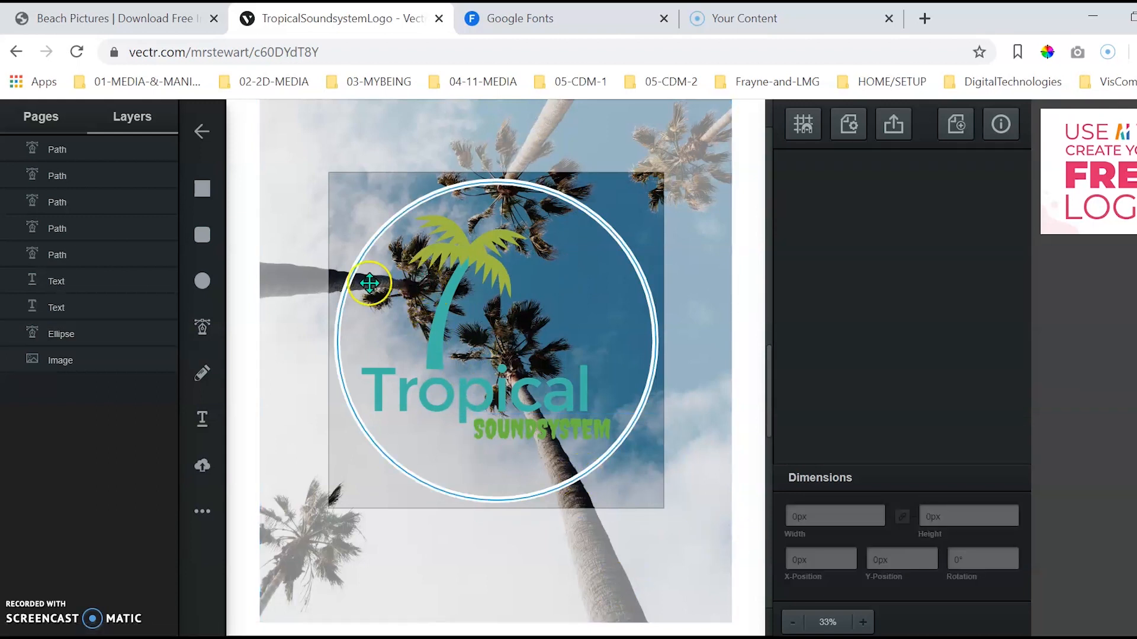
Step: Change the fill colour of the SOUNDSYSTEM text to white
left_click(406, 384)
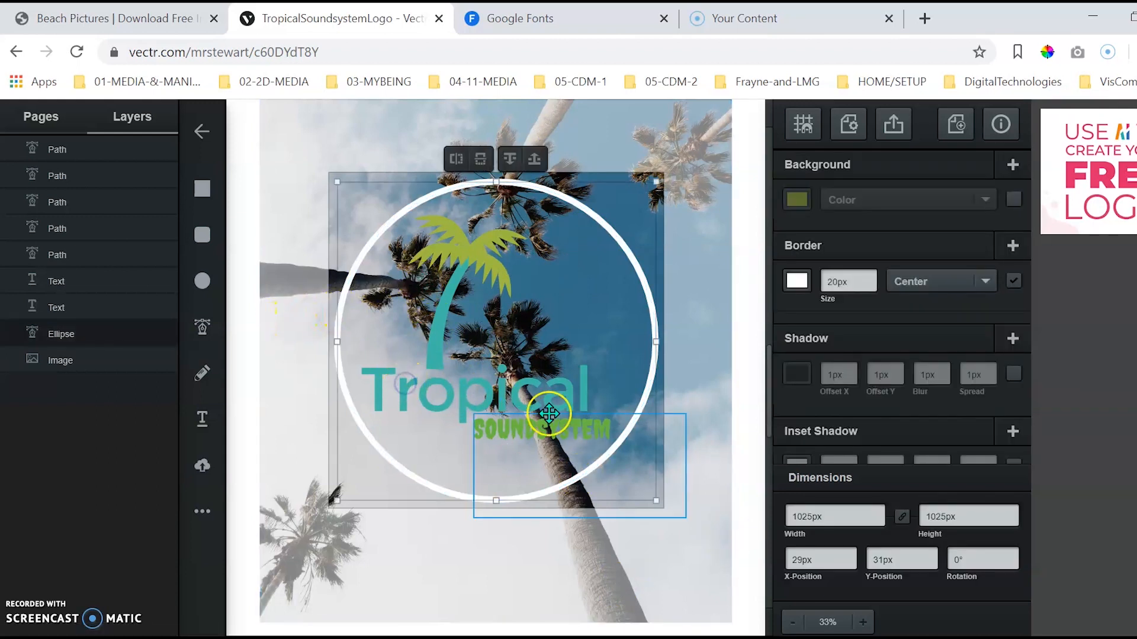
left_click(573, 432)
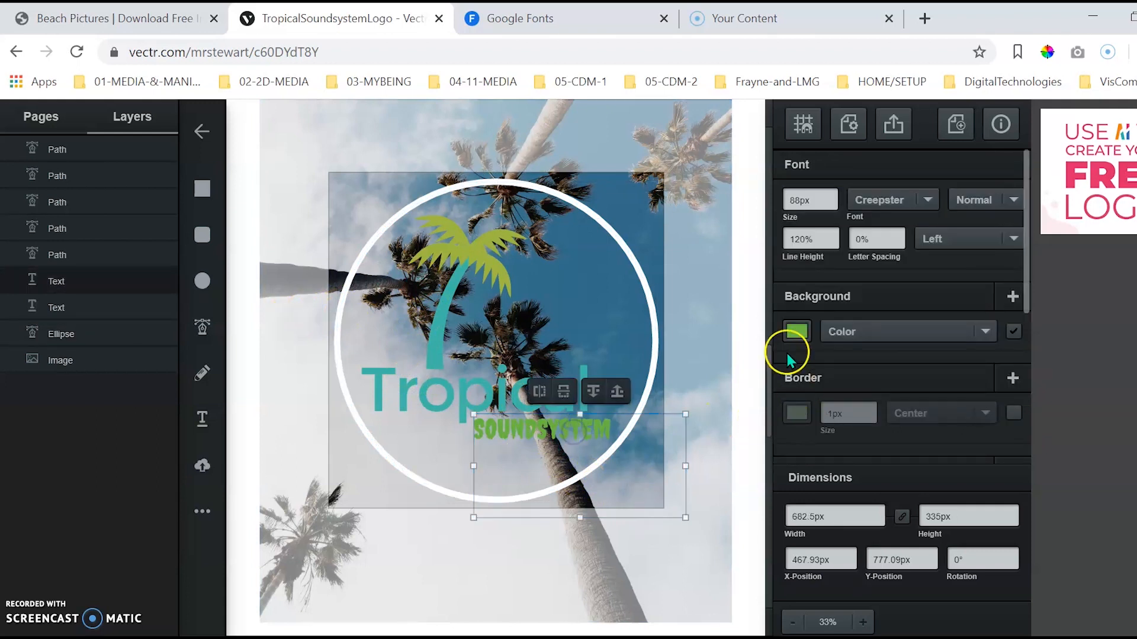
left_click(796, 331)
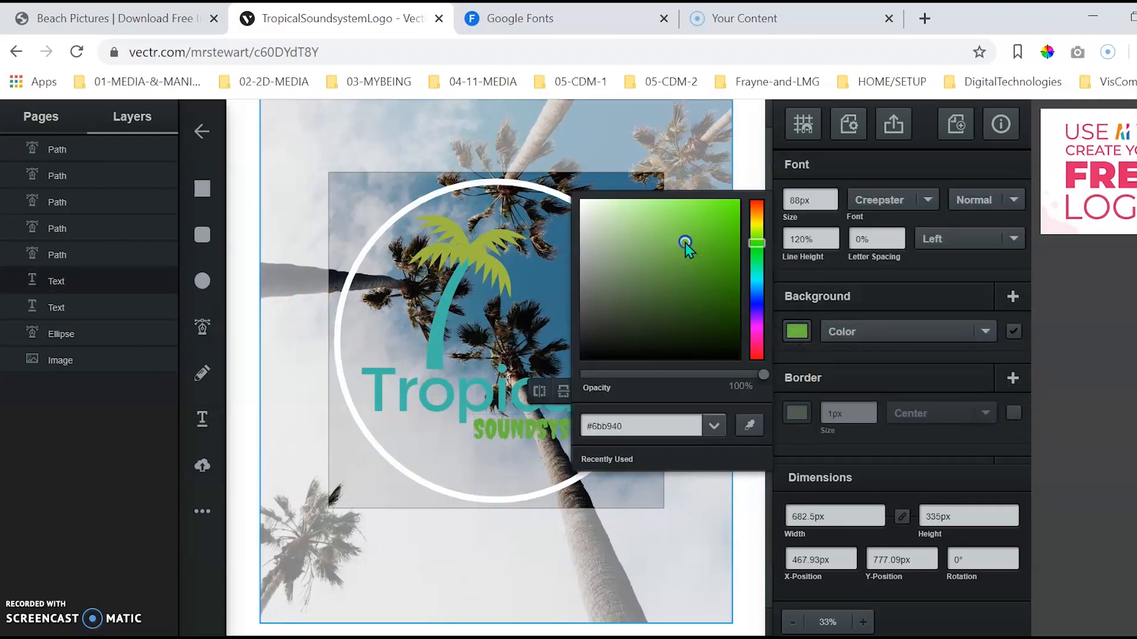
left_click_drag(685, 243, 534, 187)
Step: Change the fill colour of the Tropical text to white (#ffffff)
left_click(434, 395)
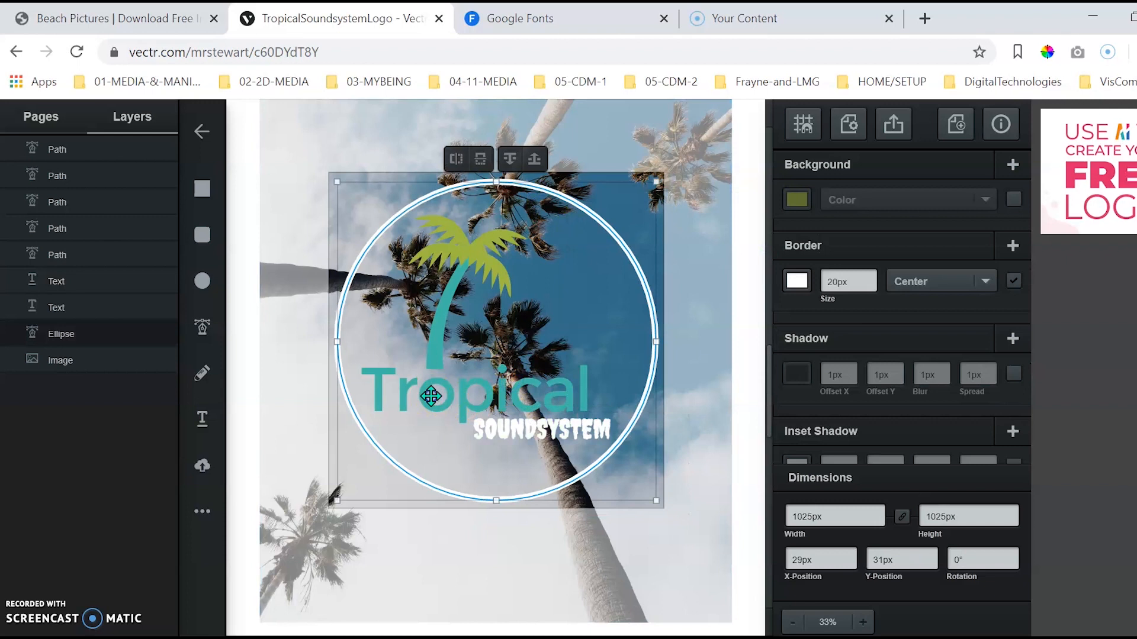
mouse_move(68, 338)
left_mouse_down()
mouse_move(66, 312)
mouse_move(66, 323)
left_mouse_up()
left_click(65, 309)
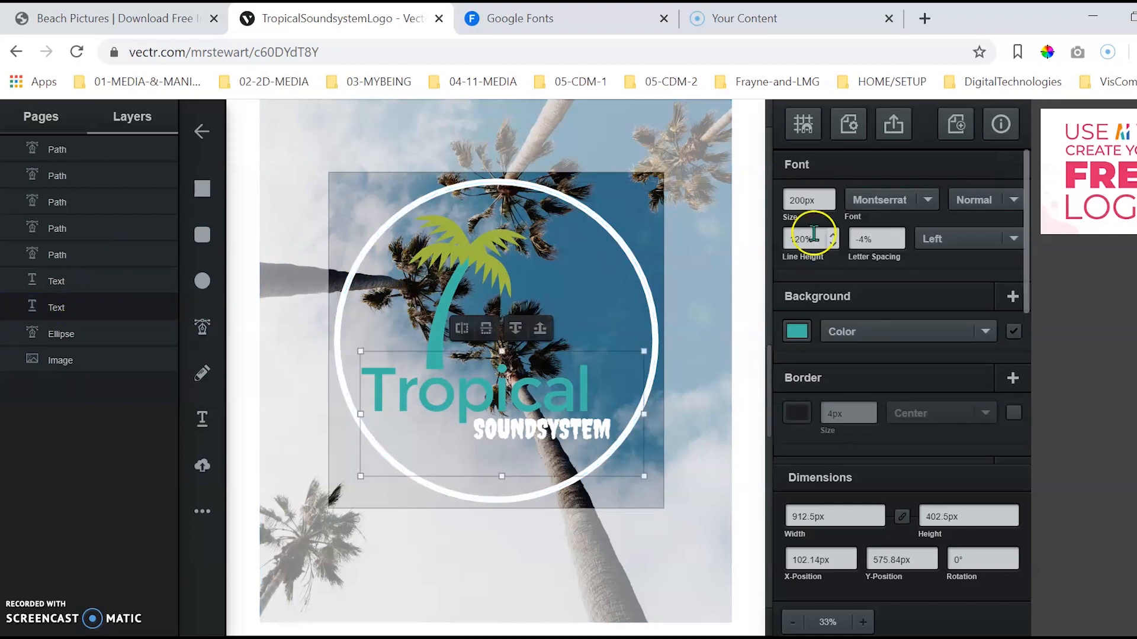
left_click(797, 332)
left_click_drag(683, 243, 577, 197)
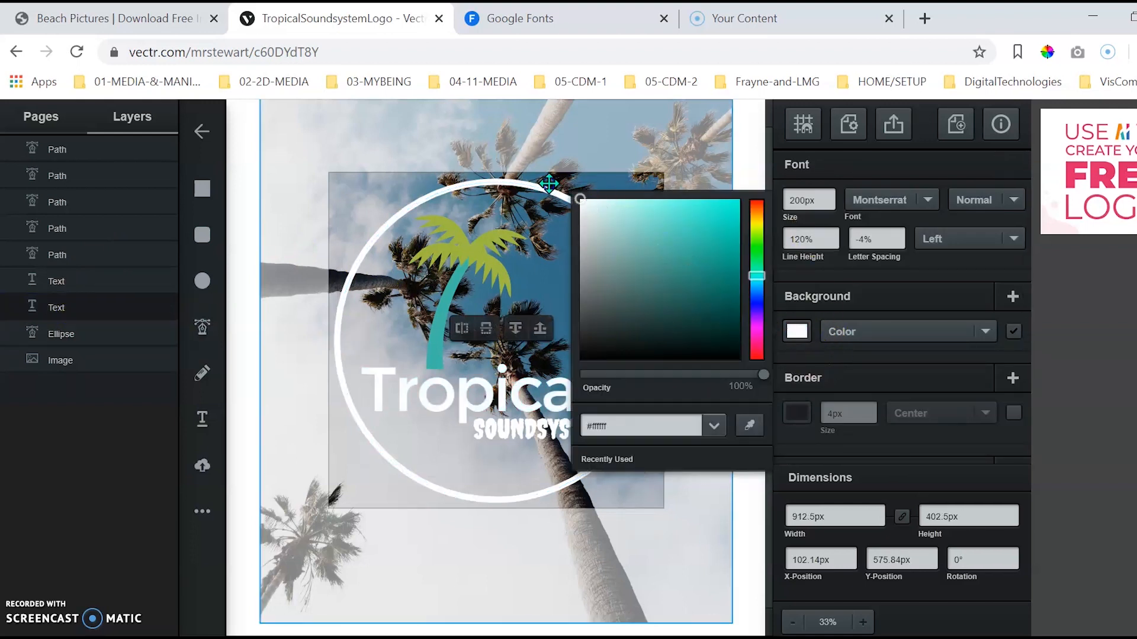
Step: Change the fill colour of the logo's palm trunk to white
left_click(87, 280)
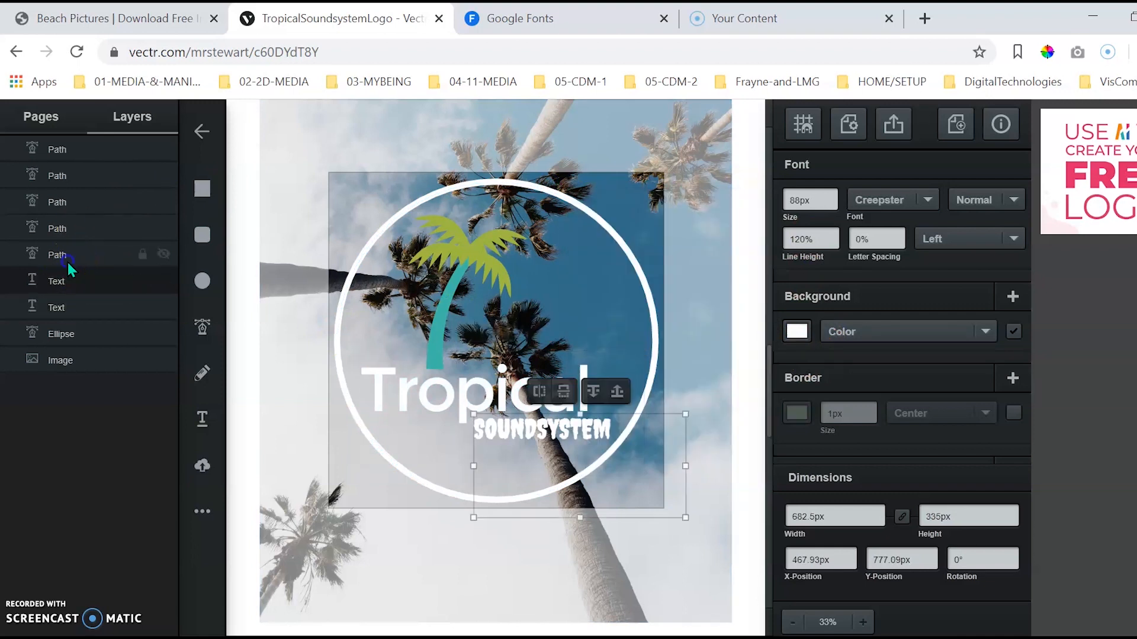
left_click(66, 260)
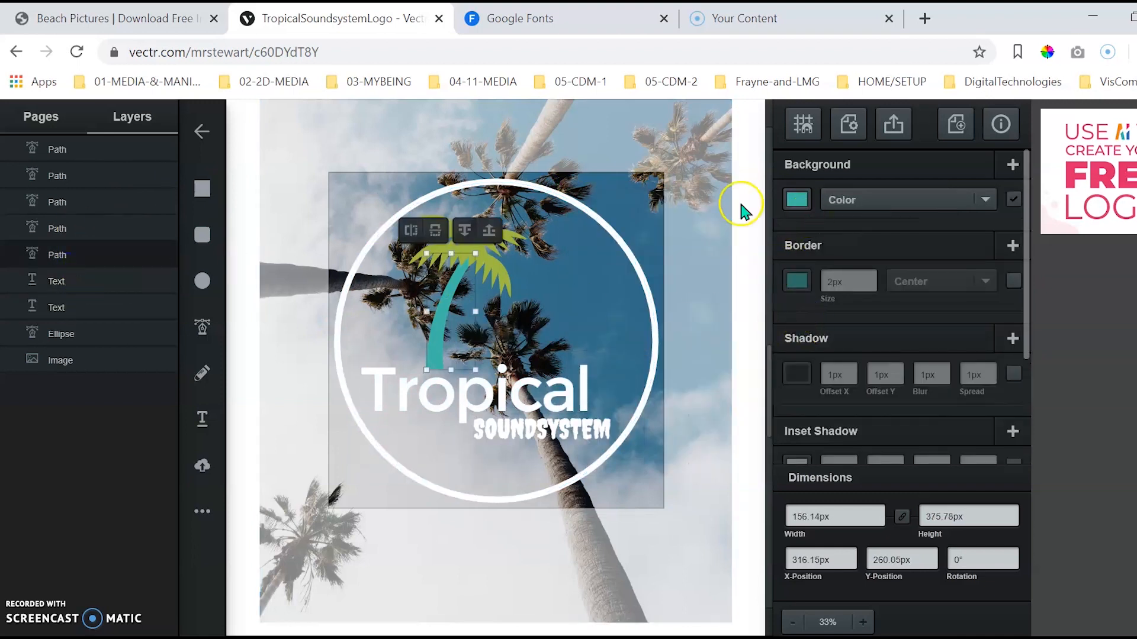
left_click(800, 197)
left_click_drag(683, 158, 540, 101)
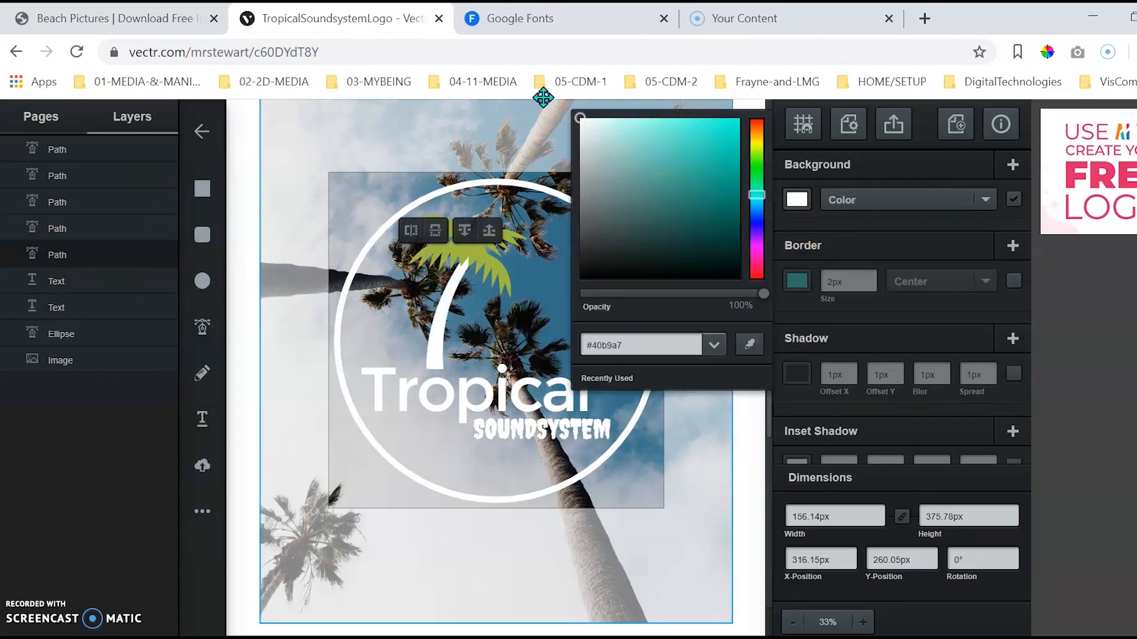
Step: Change the fill colour of the lower-left and upper-left palm fronds in the logo to white (#ffffff)
left_click(107, 225)
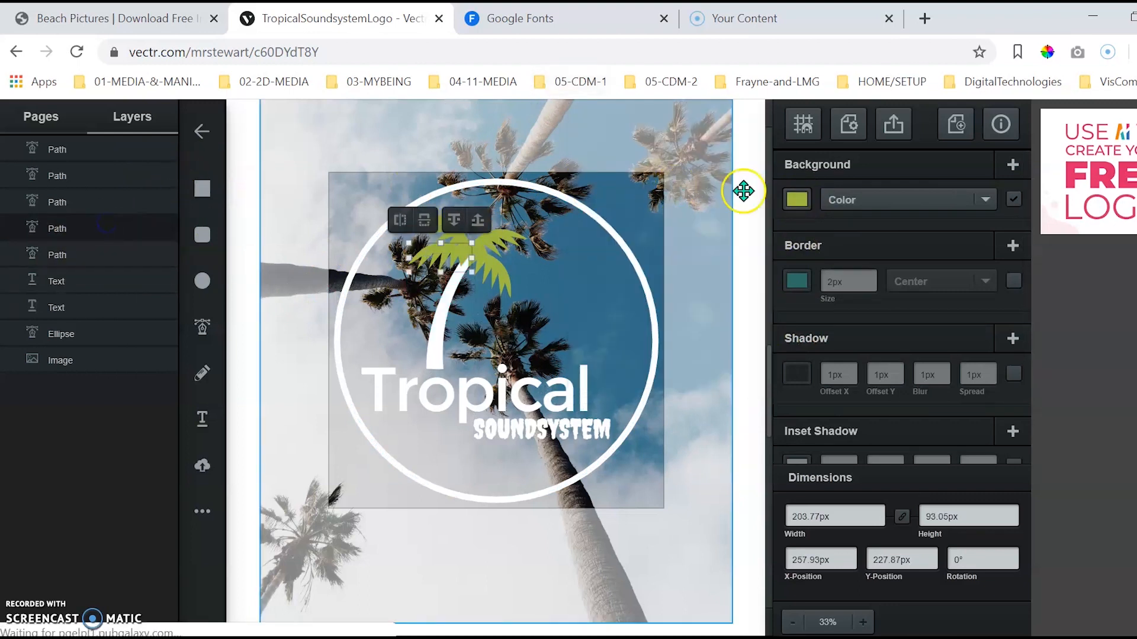
left_click(794, 200)
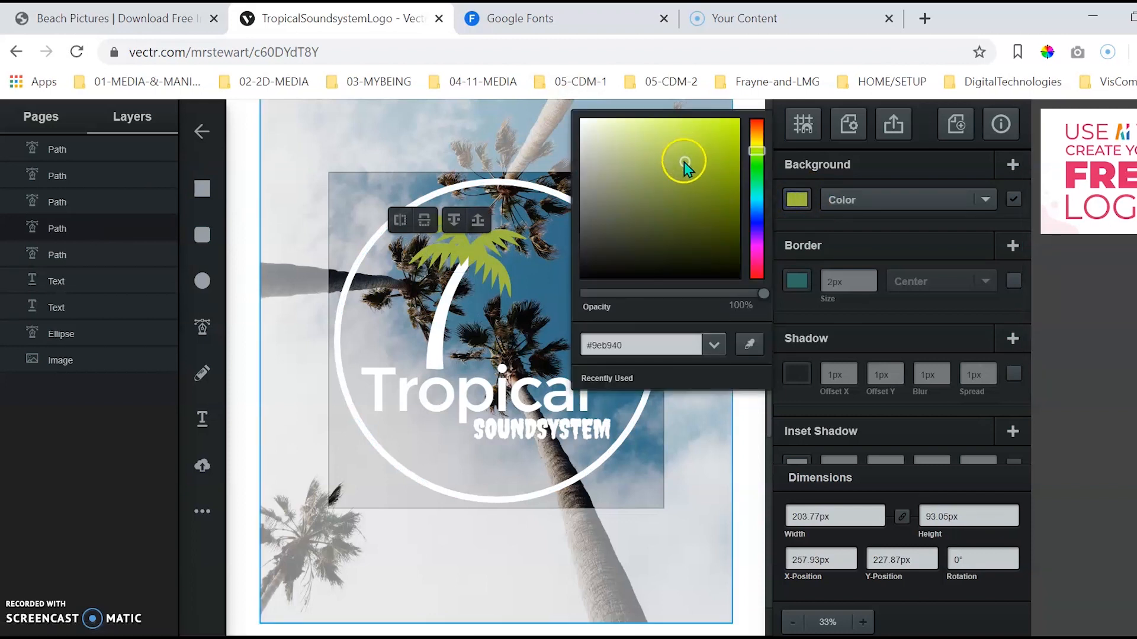
left_click_drag(684, 162, 491, 95)
left_click(102, 202)
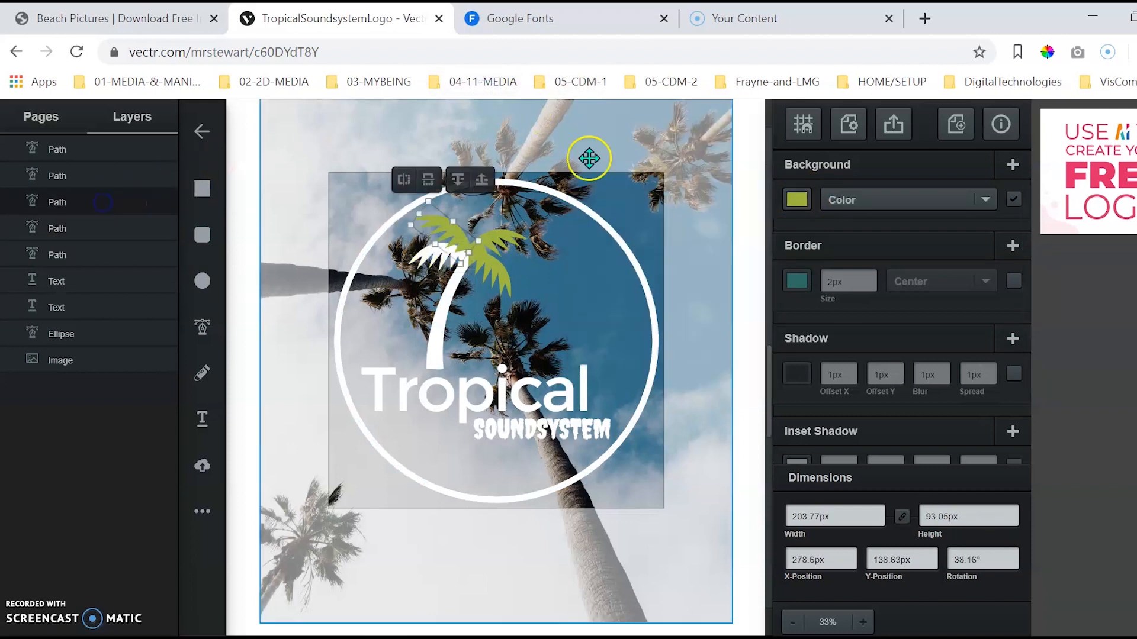
left_click(797, 199)
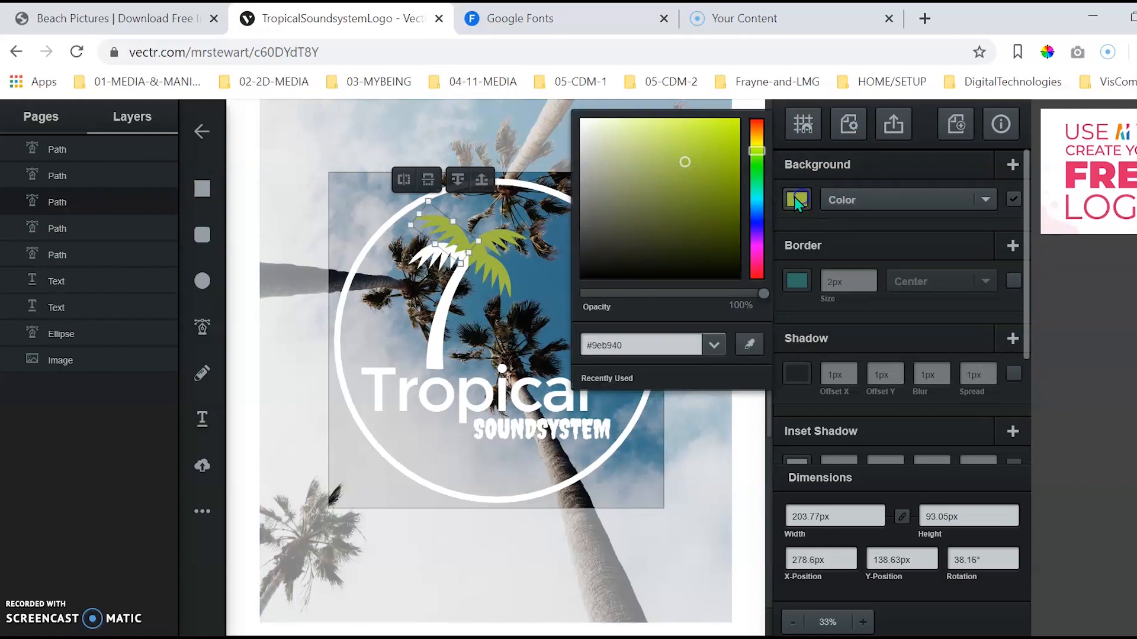
left_click_drag(685, 161, 516, 93)
Step: Change the fill colour of the upper-right and lower-right palm fronds in the logo to white
left_click(113, 176)
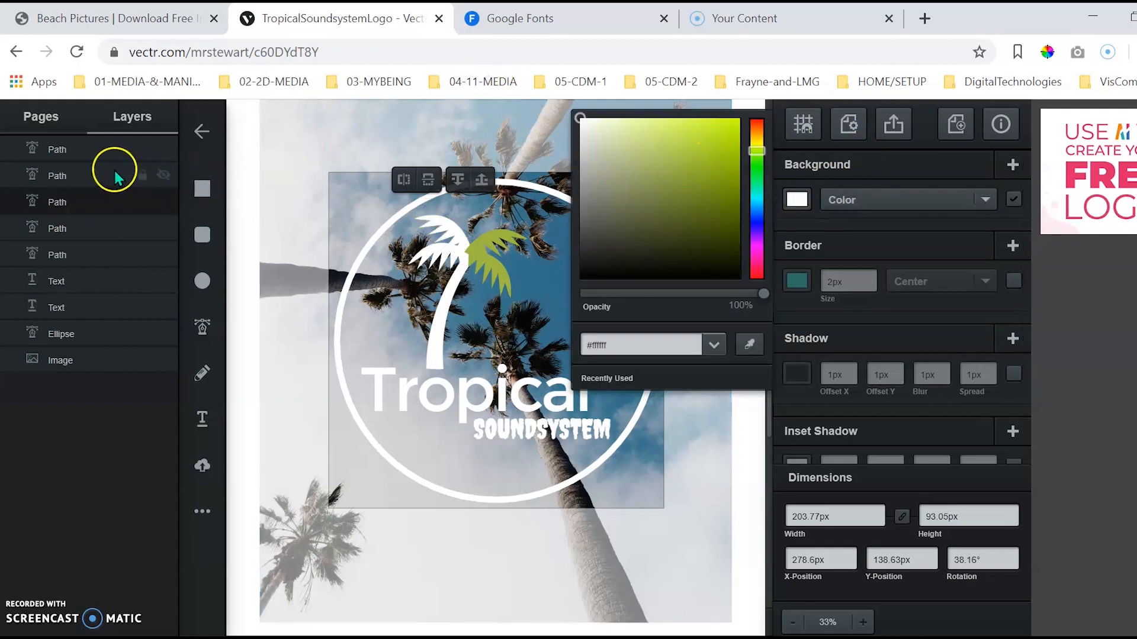
left_click(789, 195)
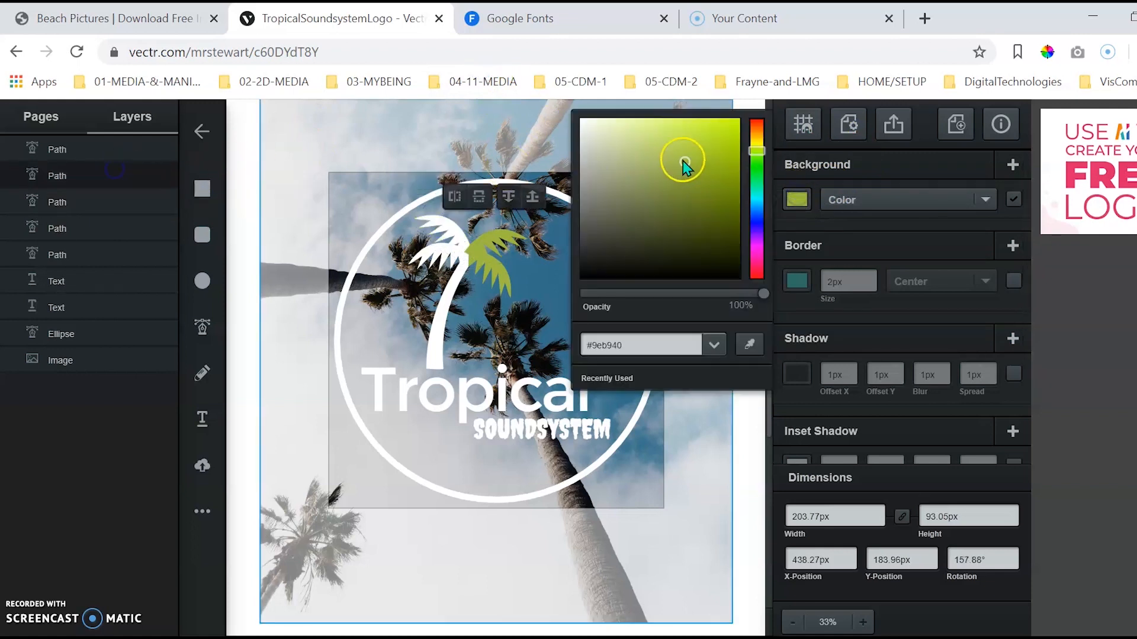
left_click_drag(683, 161, 507, 86)
left_click(99, 150)
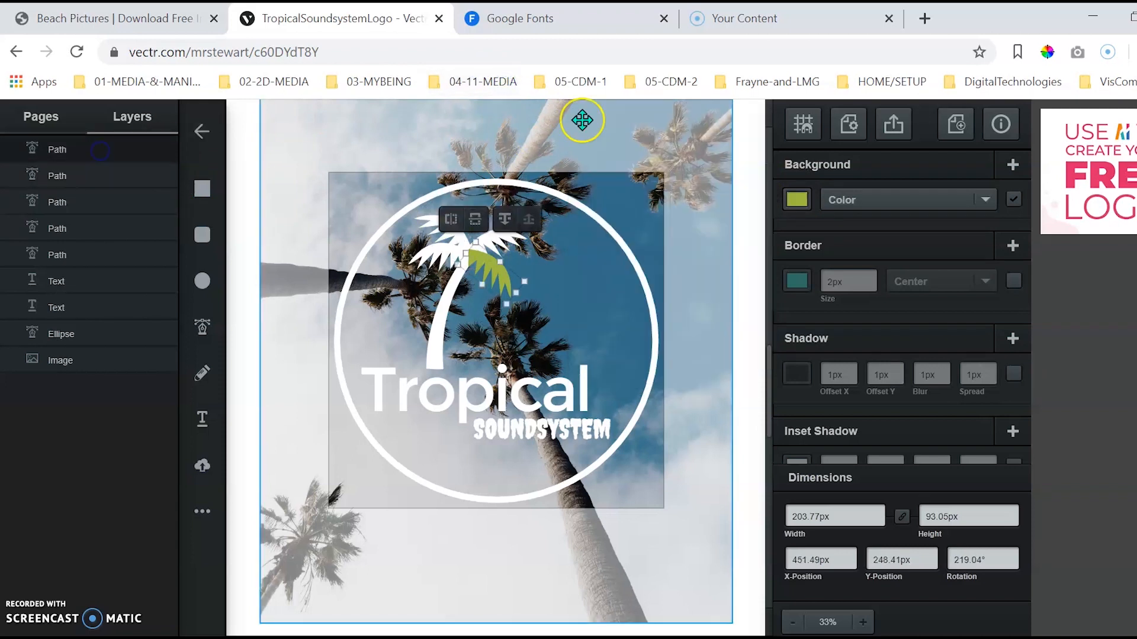
left_click(797, 201)
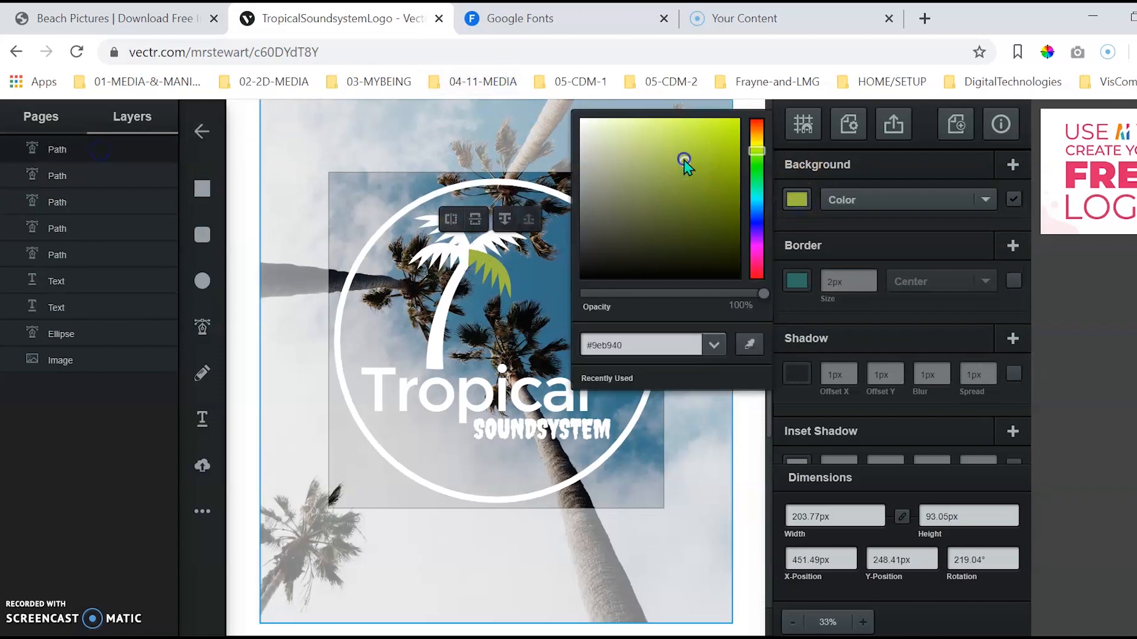
left_click_drag(685, 161, 524, 89)
left_click(783, 436)
left_click(749, 435)
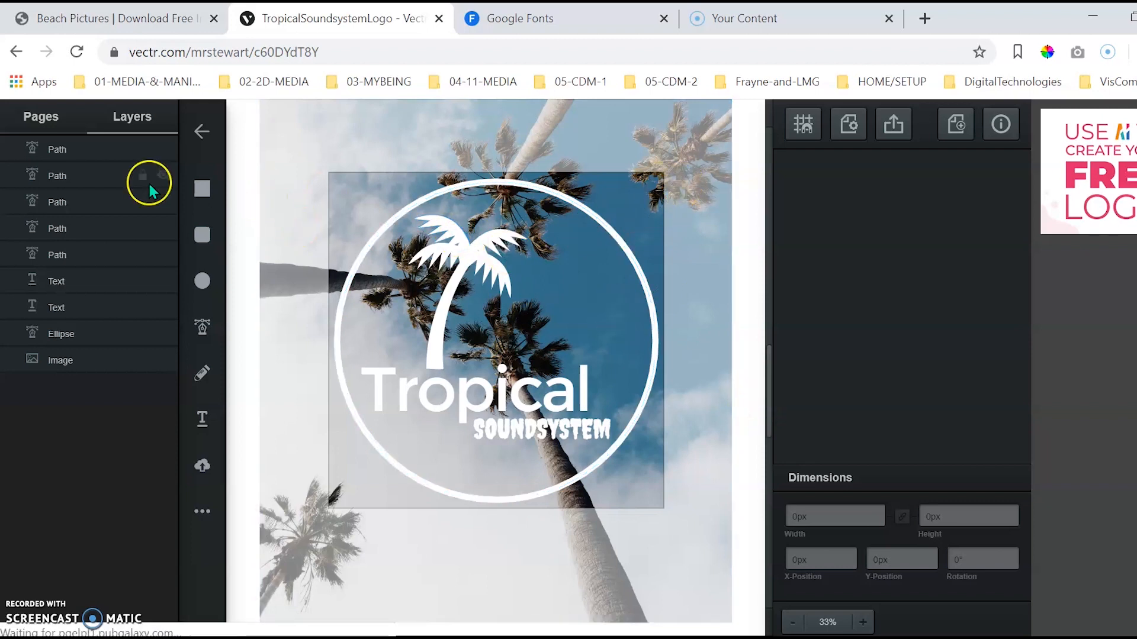
Step: Lower the opacity of the palm-tree background photo to 38%
left_click(343, 152)
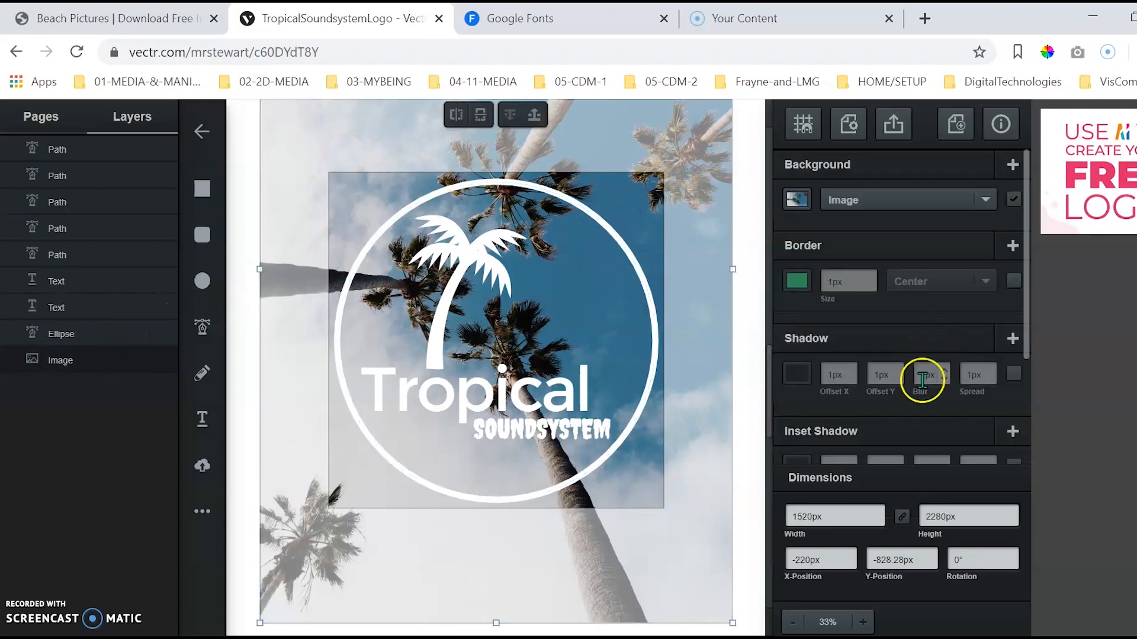
scroll(917, 380, "down", 3)
left_click_drag(986, 392, 866, 396)
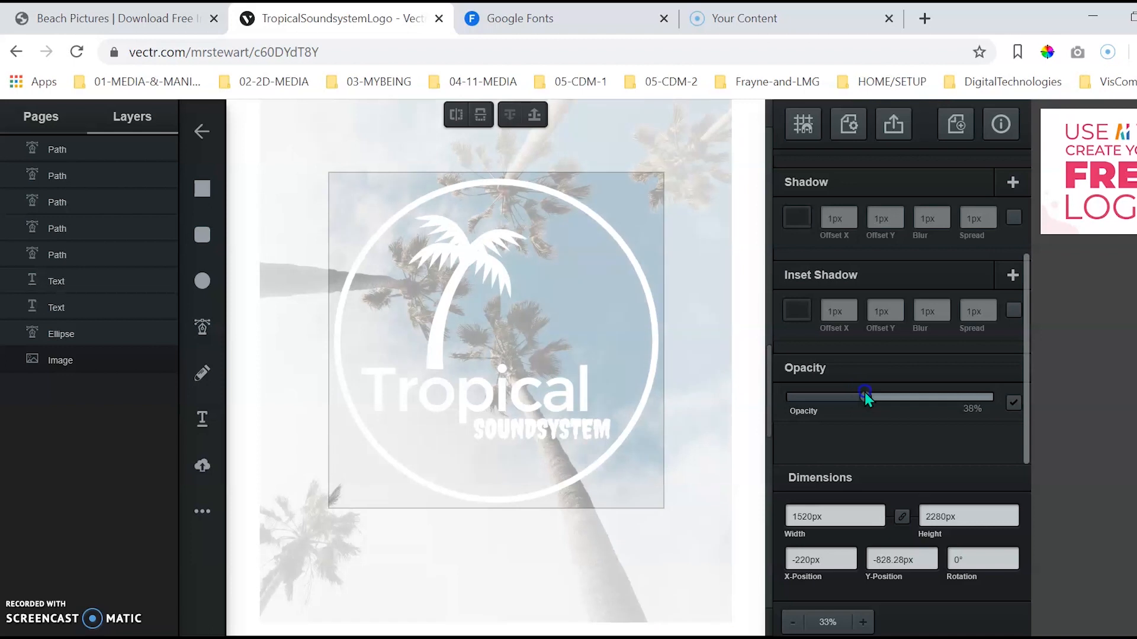
left_click(741, 359)
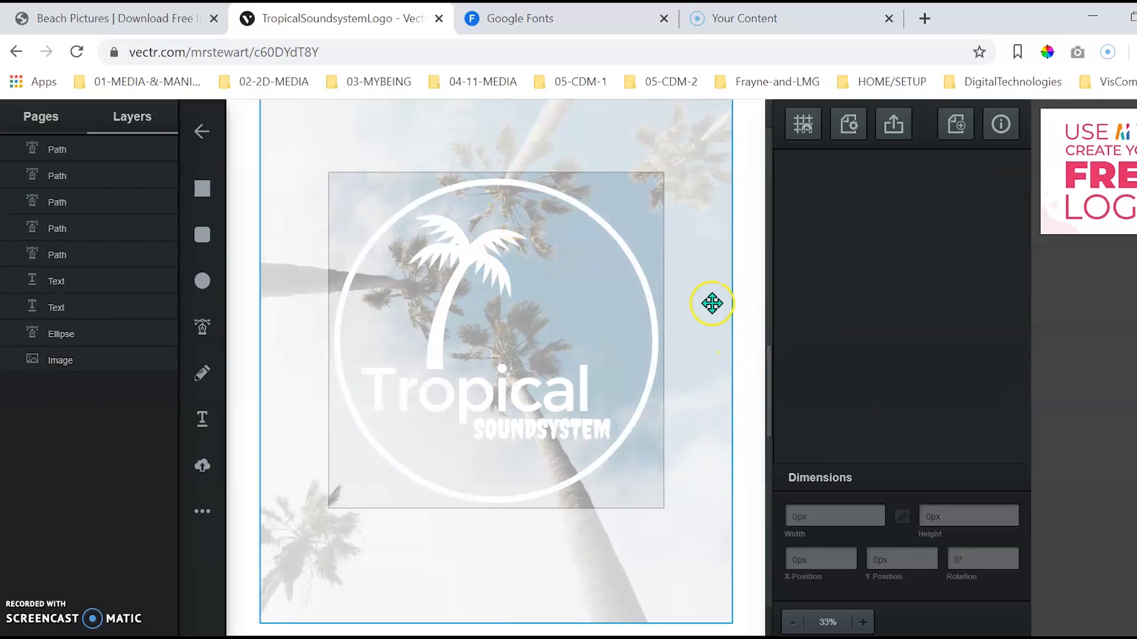
Step: Draw a rectangle about 1220 by 1221 px covering the whole page and fill it with a medium light blue
left_click(207, 193)
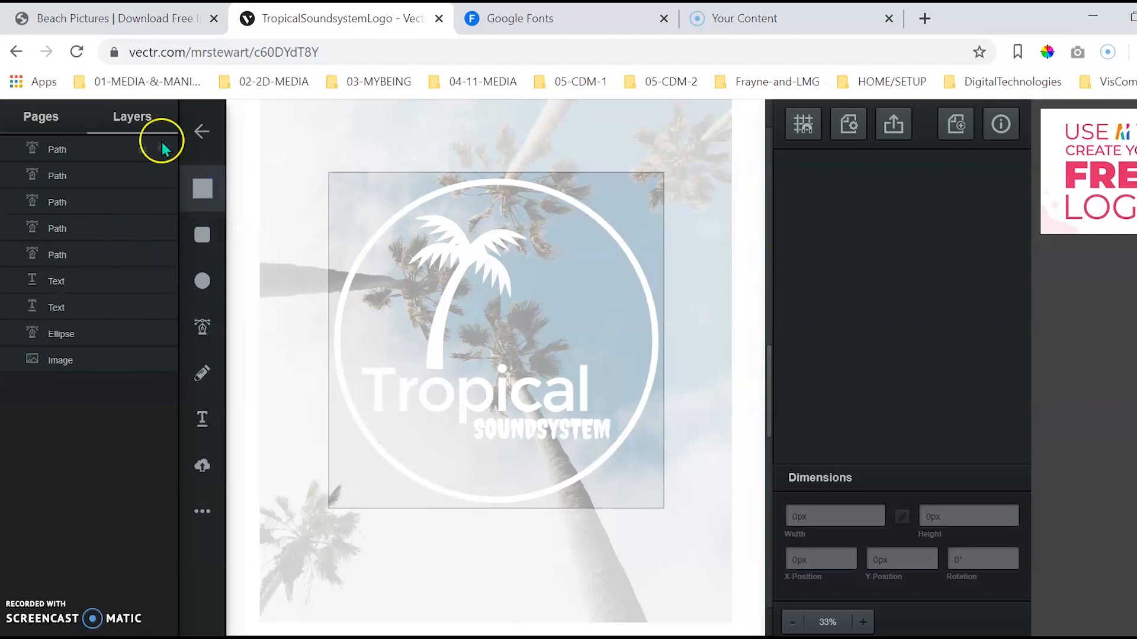
left_click_drag(307, 151, 686, 530)
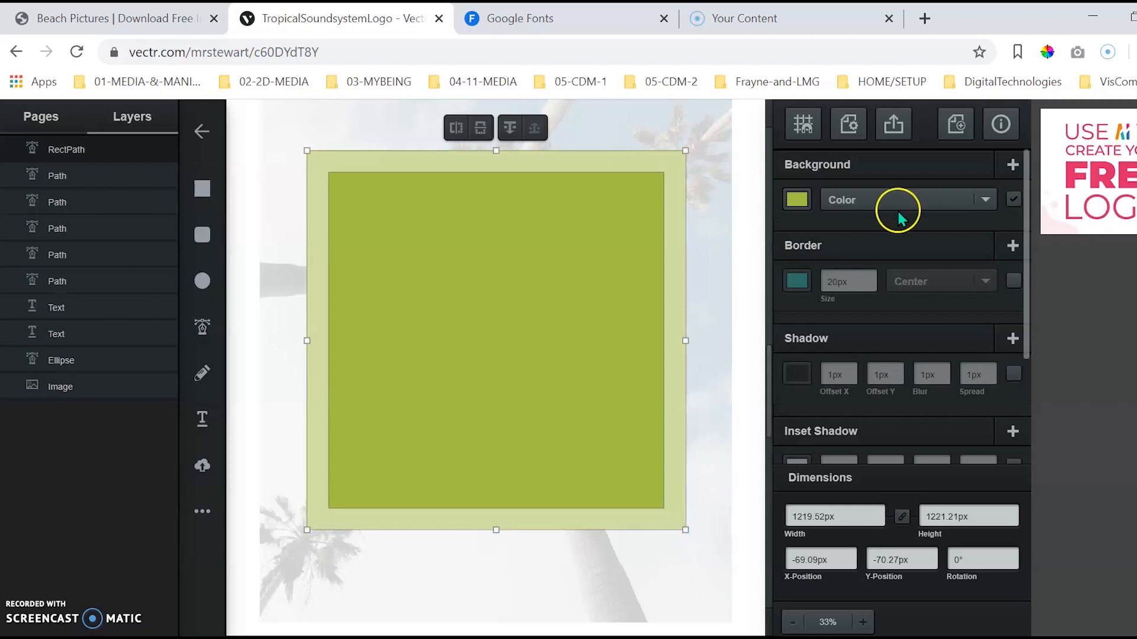
left_click(797, 199)
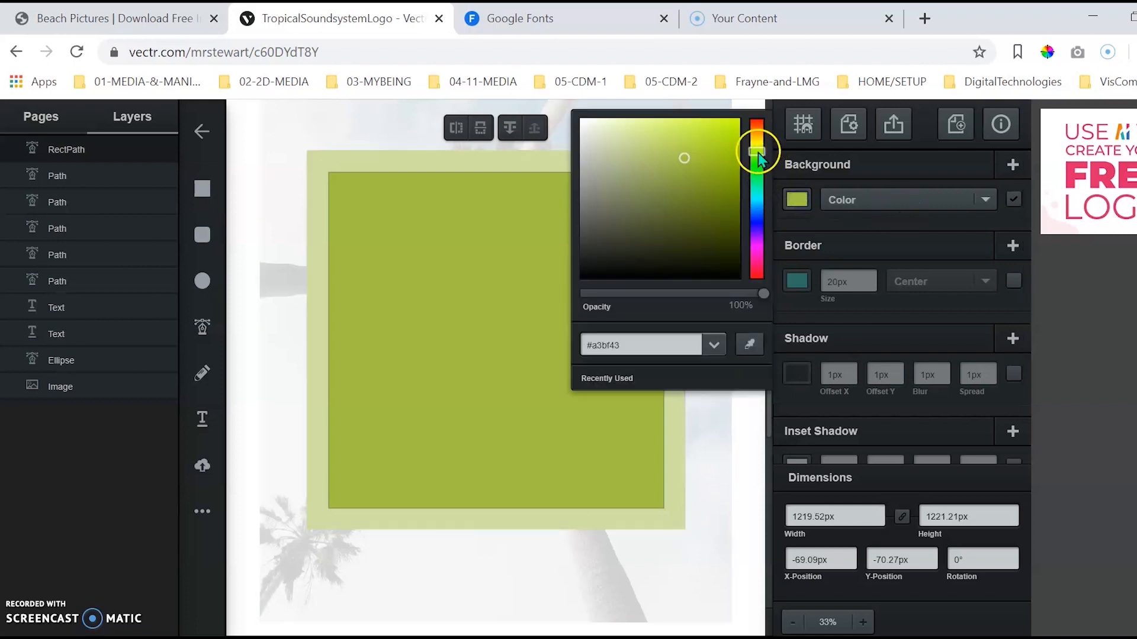
left_click_drag(756, 152, 758, 204)
mouse_move(690, 168)
left_mouse_down()
mouse_move(681, 148)
mouse_move(692, 151)
left_mouse_up()
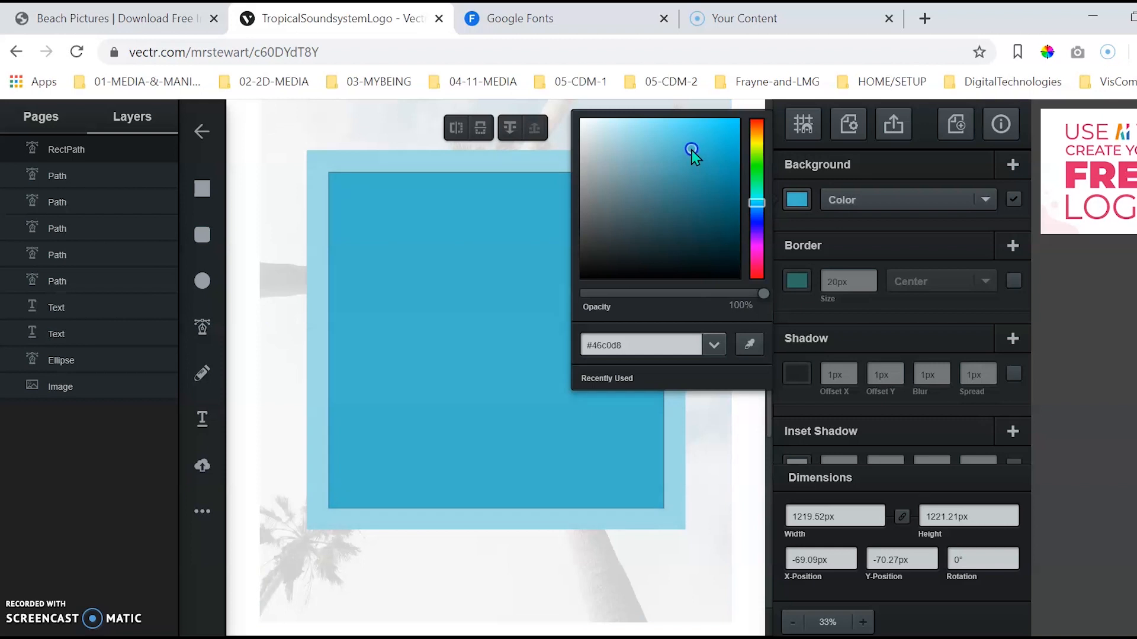
Step: Move the blue rectangle to the bottom of the layer order, behind the palm-tree photo
double_click(80, 149)
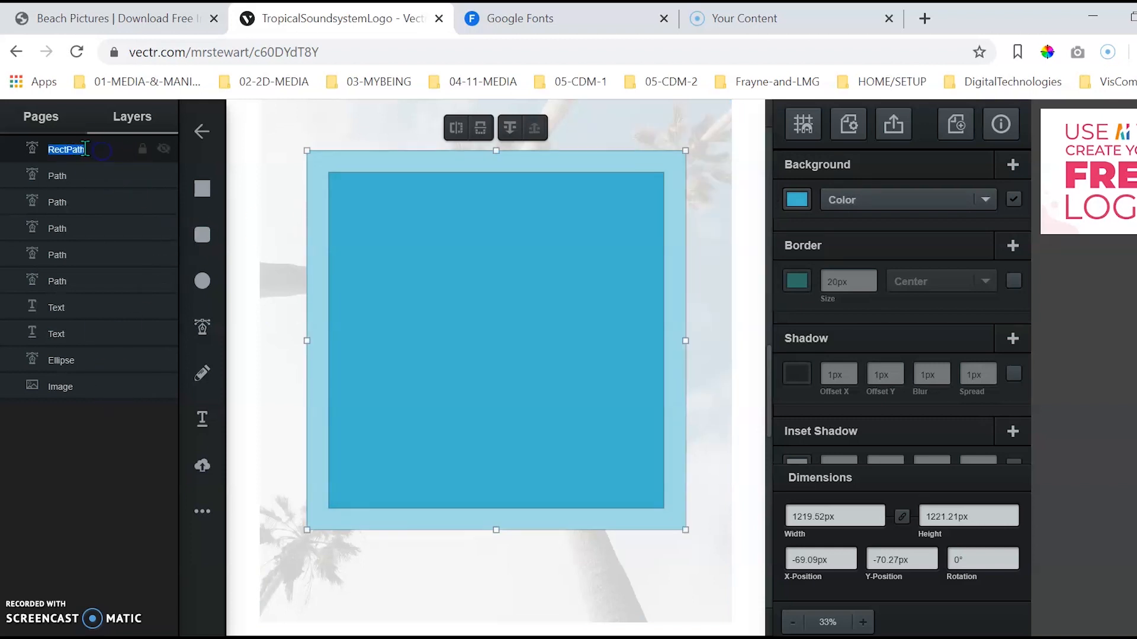
left_click_drag(9, 148, 6, 391)
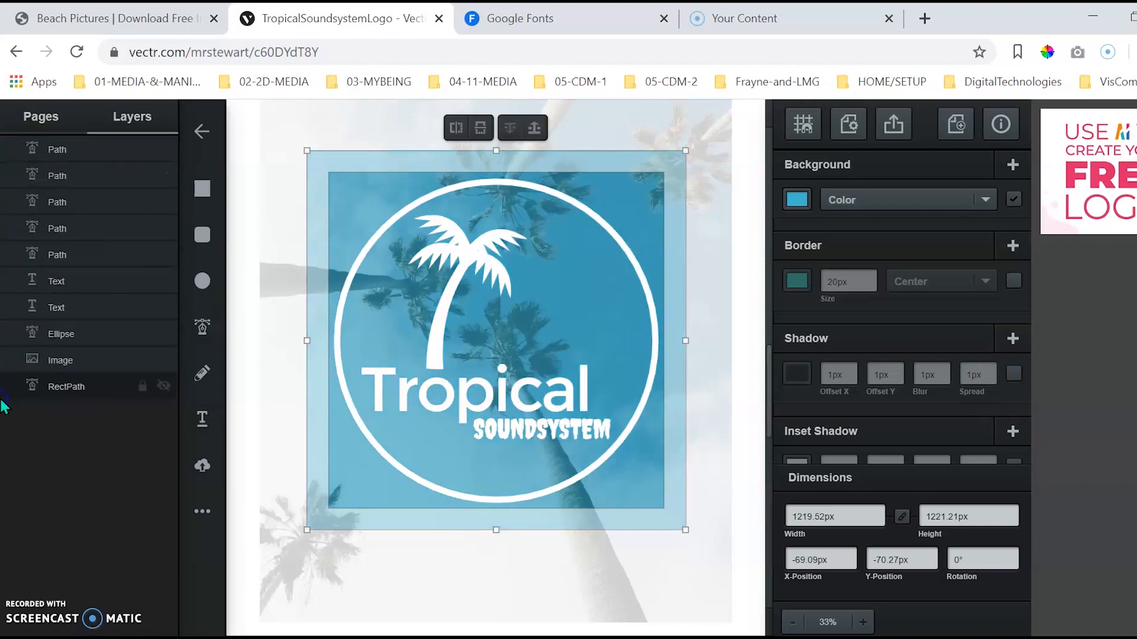
left_click(749, 410)
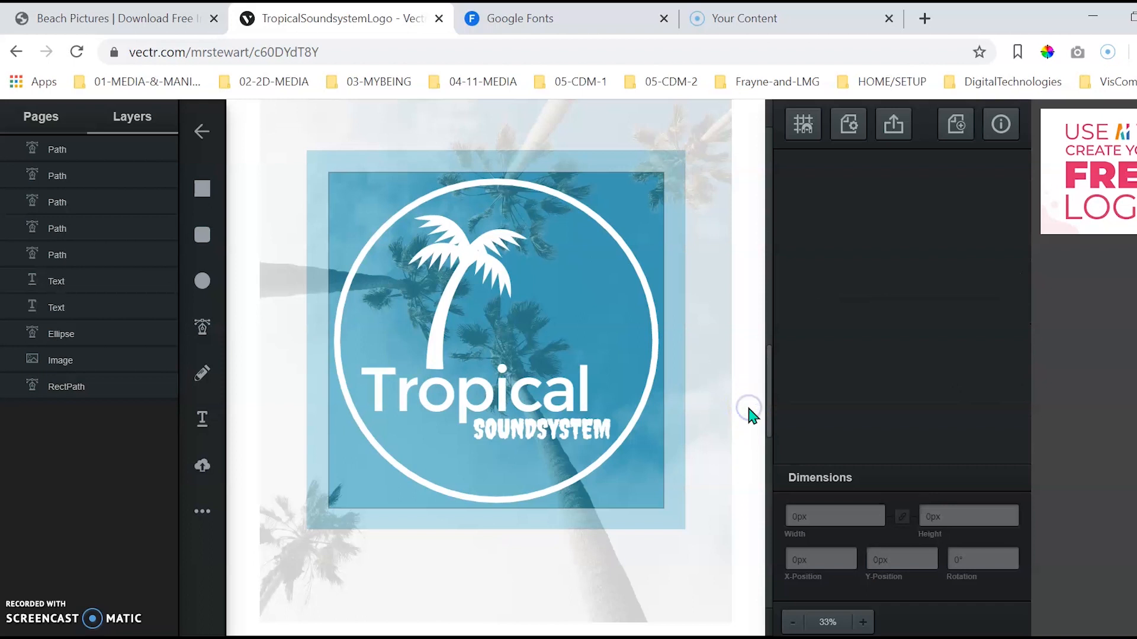
Step: Reduce the opacity of the palm-tree photo over the blue rectangle to 28%
left_click(711, 366)
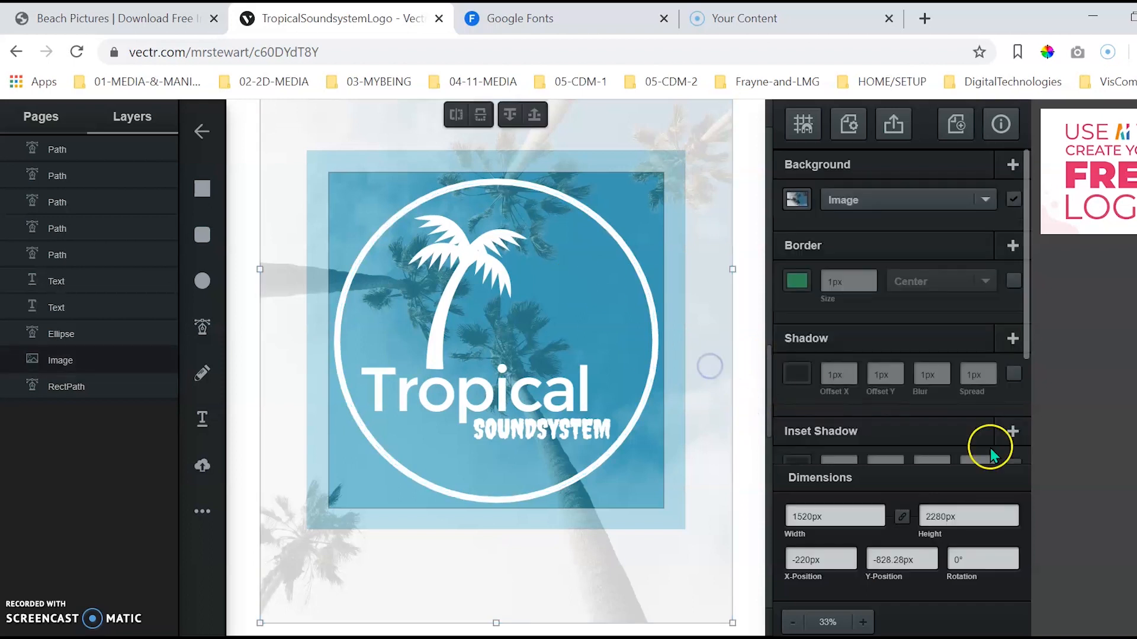
left_click(1028, 362)
left_click_drag(866, 397, 842, 396)
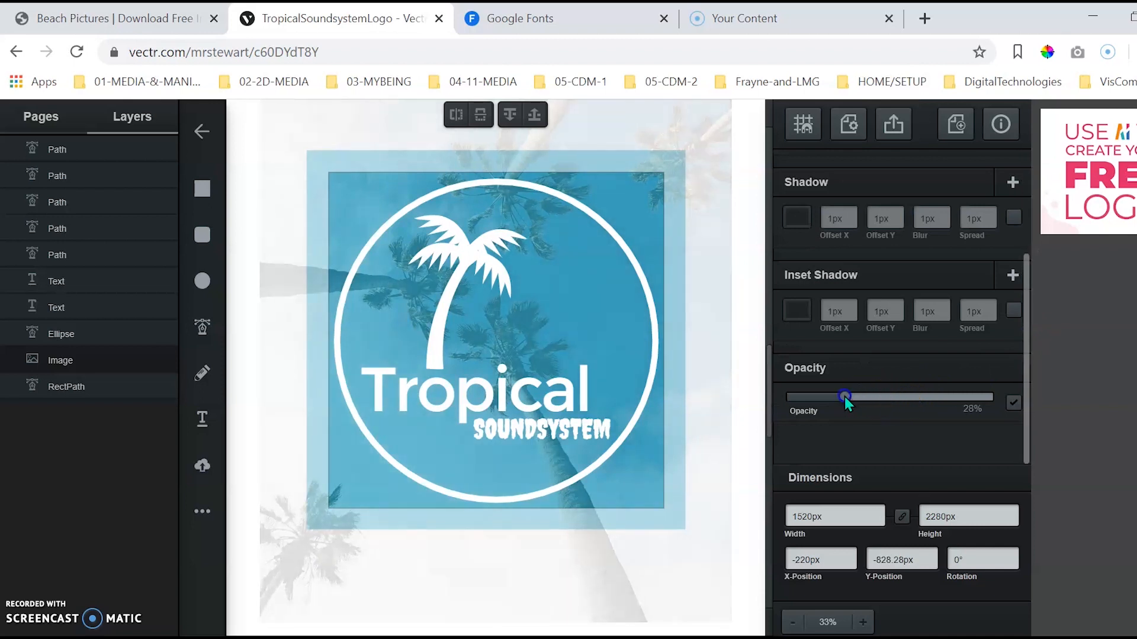
left_click(750, 434)
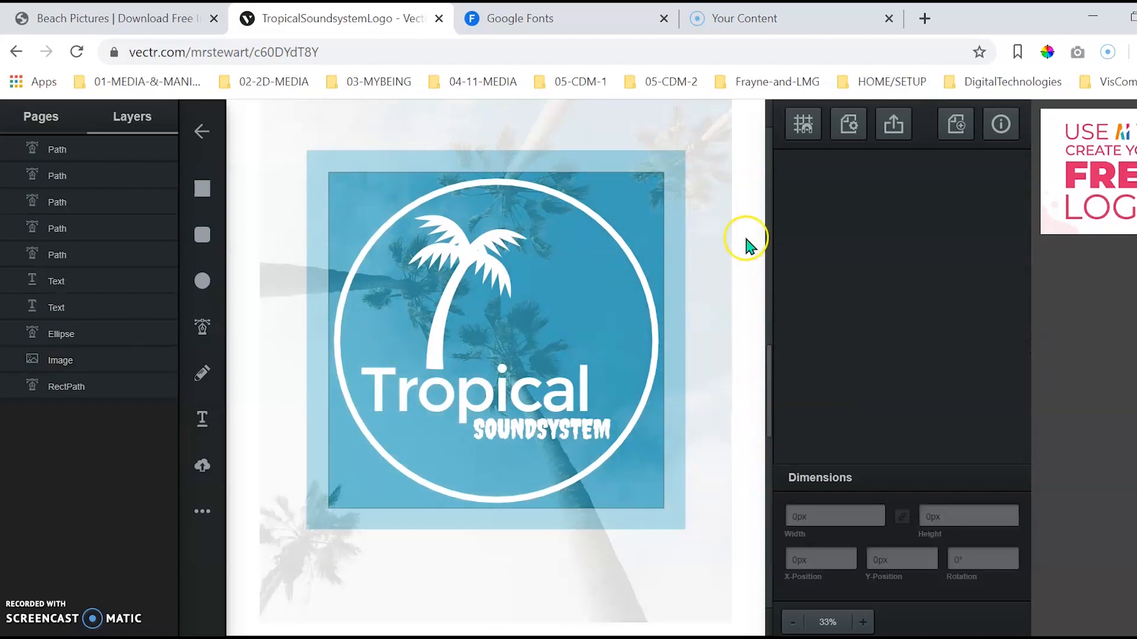
Step: Set the opacity of the palm-tree photo to 15% so the blue rectangle dominates the background
left_click(714, 465)
scroll(990, 417, "down", 3)
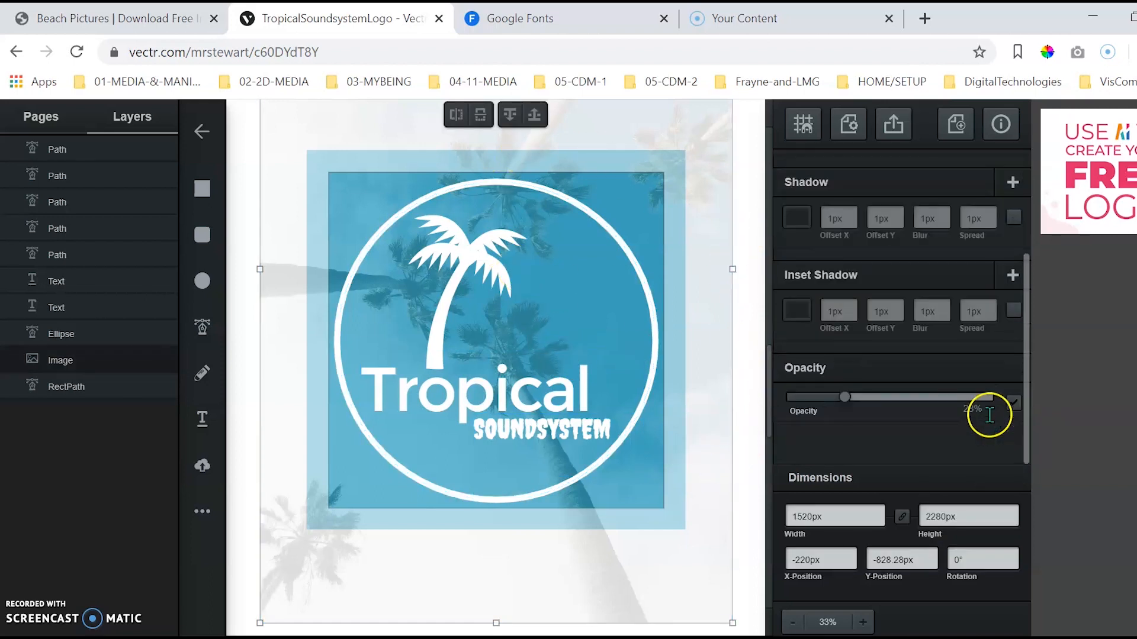
left_click_drag(844, 397, 817, 399)
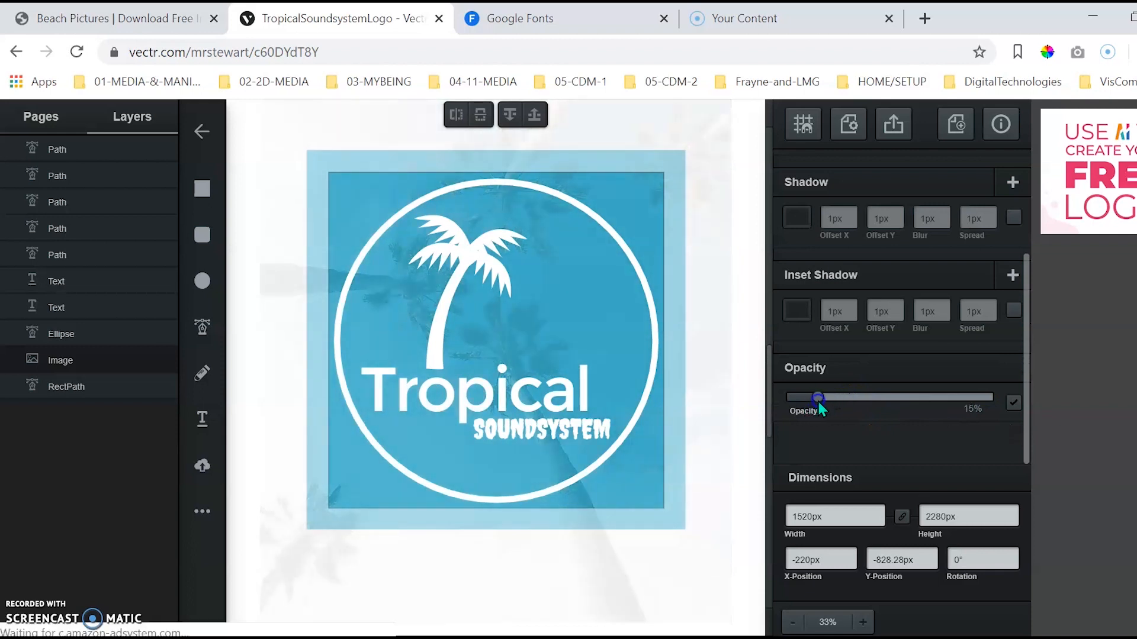
left_click(747, 398)
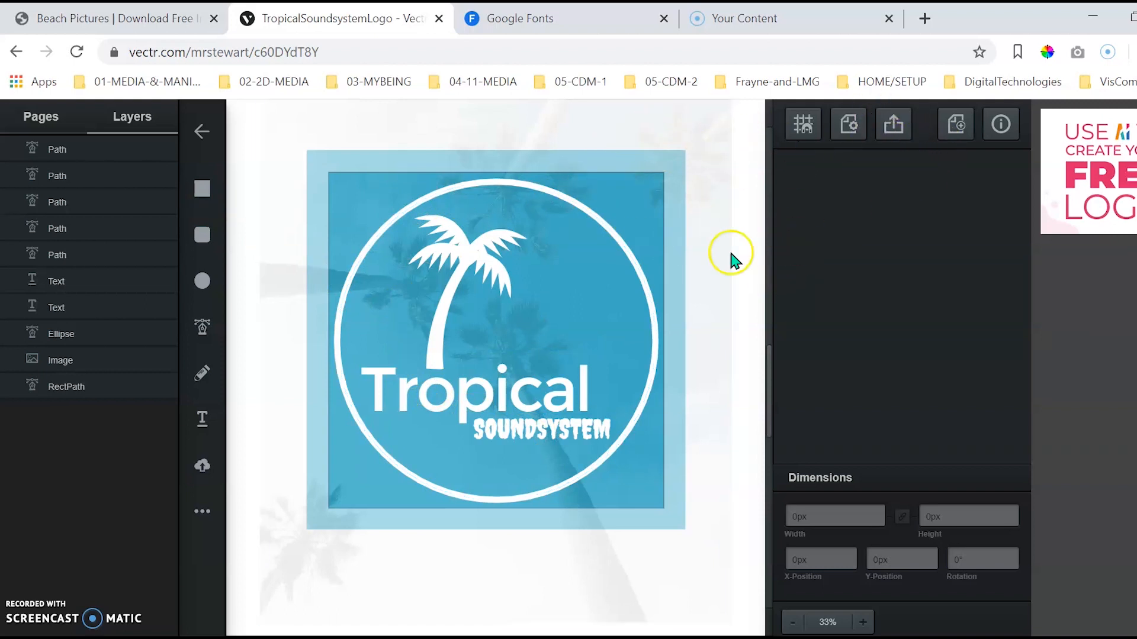
Step: Set up the export of the whole page as a JPG at 100% quality
left_click(895, 123)
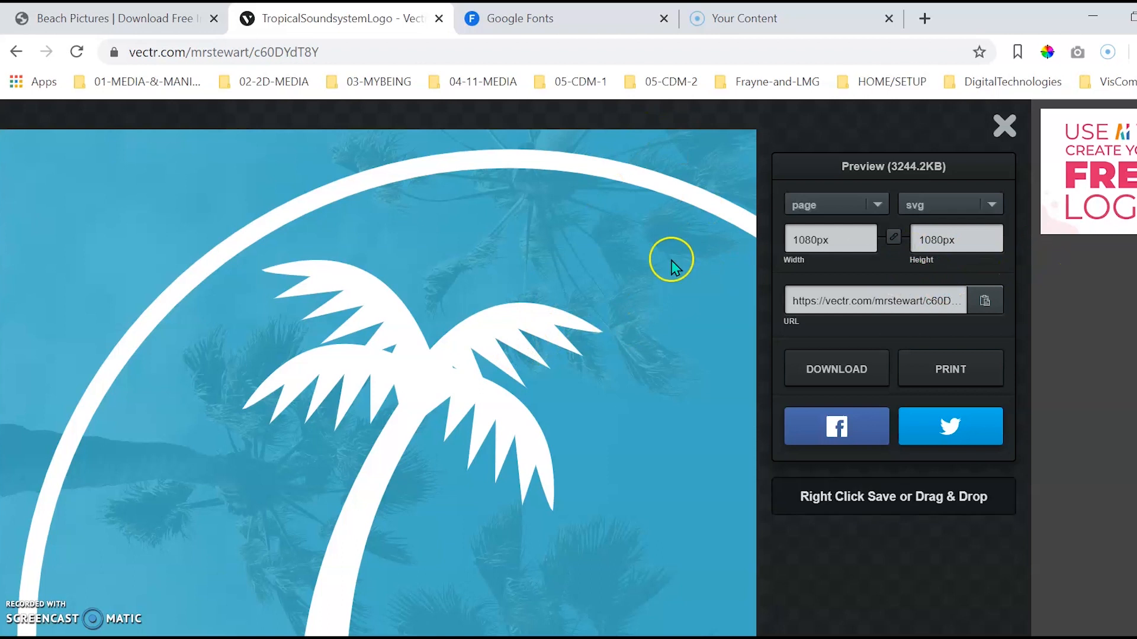
left_click(884, 199)
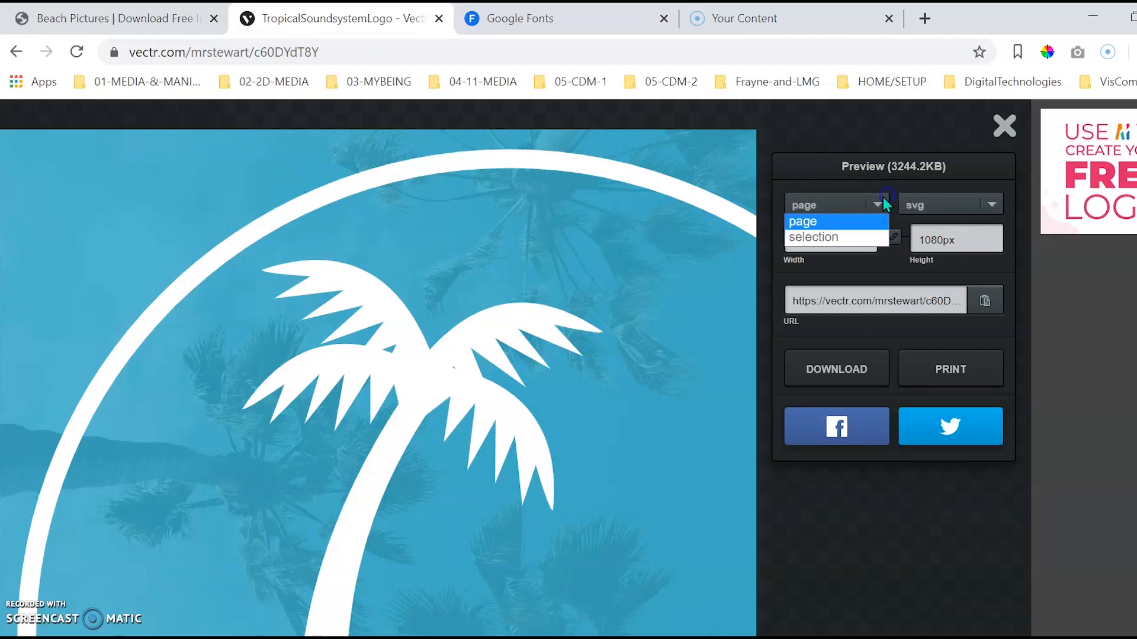
left_click(803, 222)
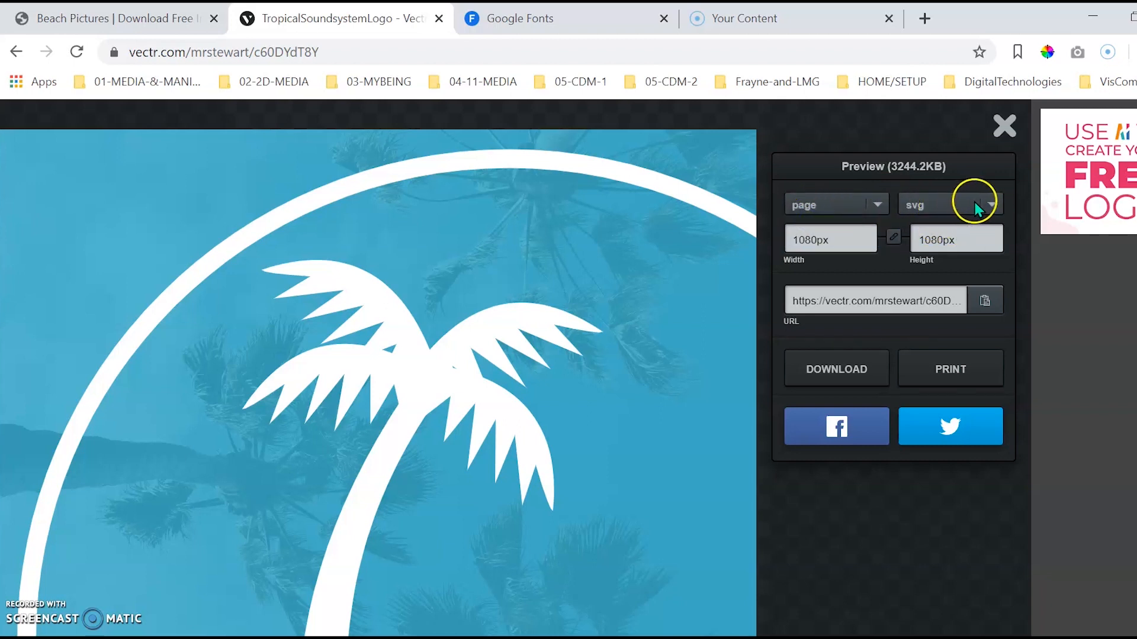
left_click(992, 203)
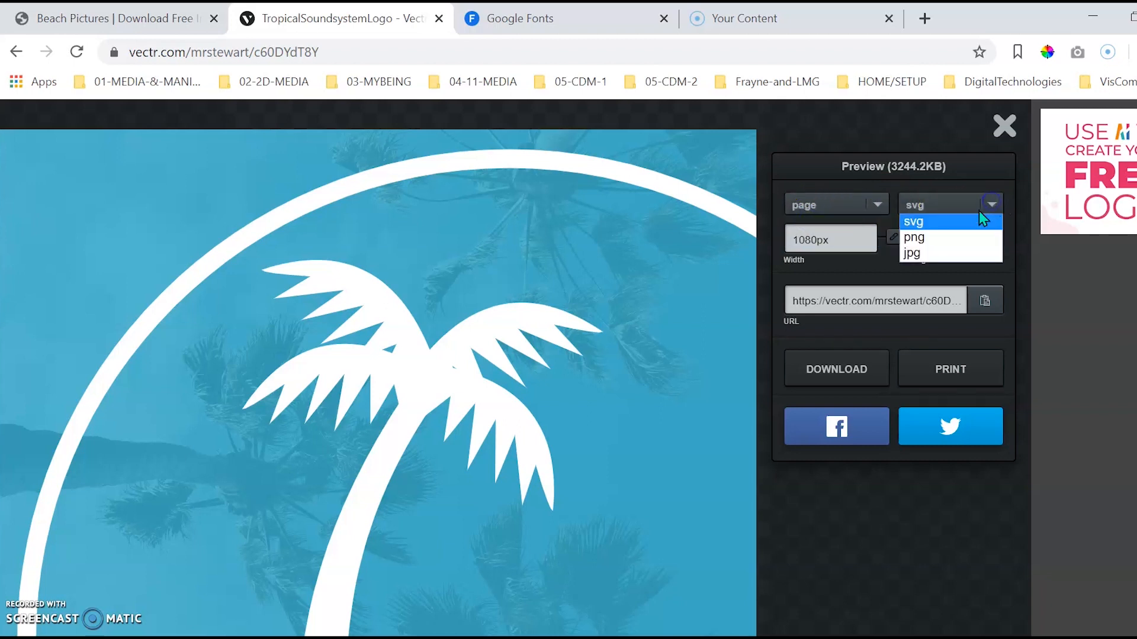
left_click(914, 252)
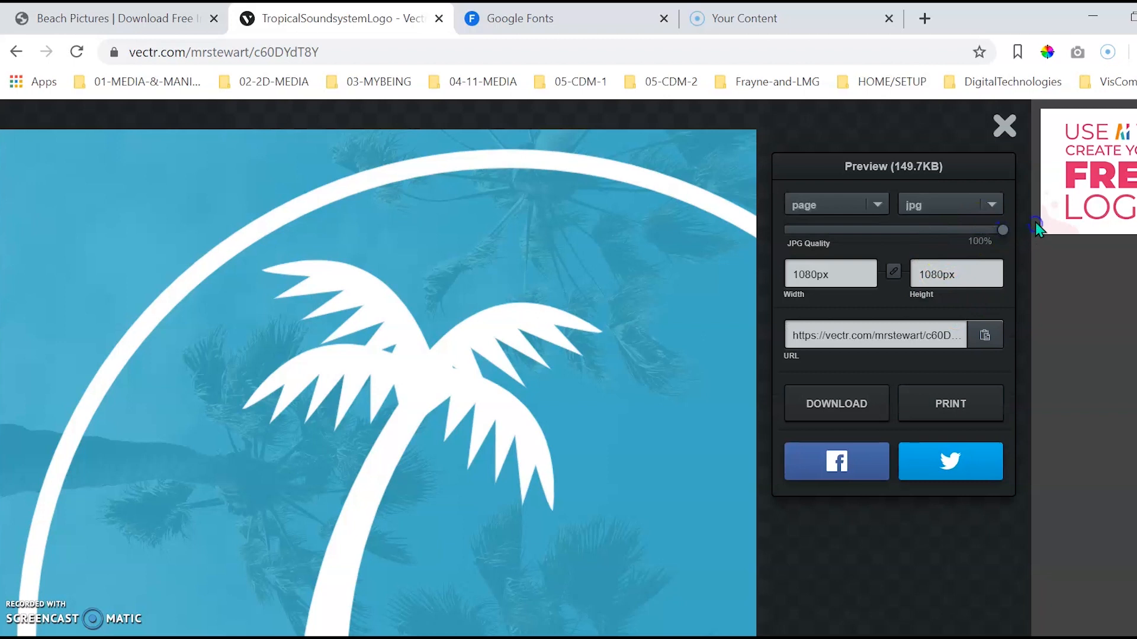
Step: Download the logo as a JPG and open the downloaded file in the image viewer
left_click(830, 416)
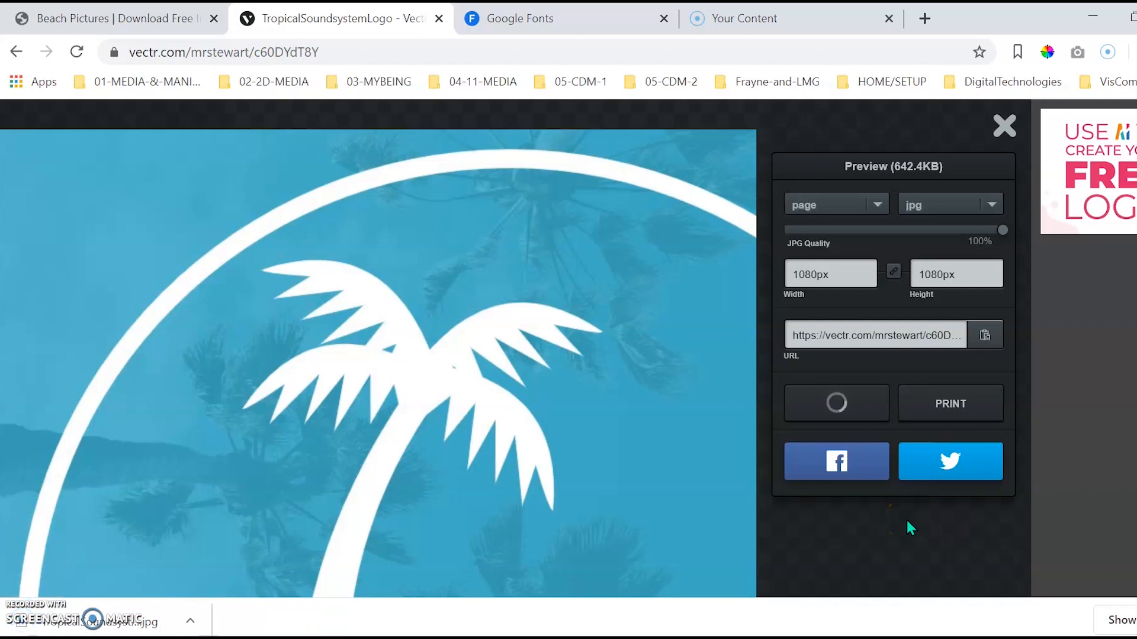
left_click(192, 623)
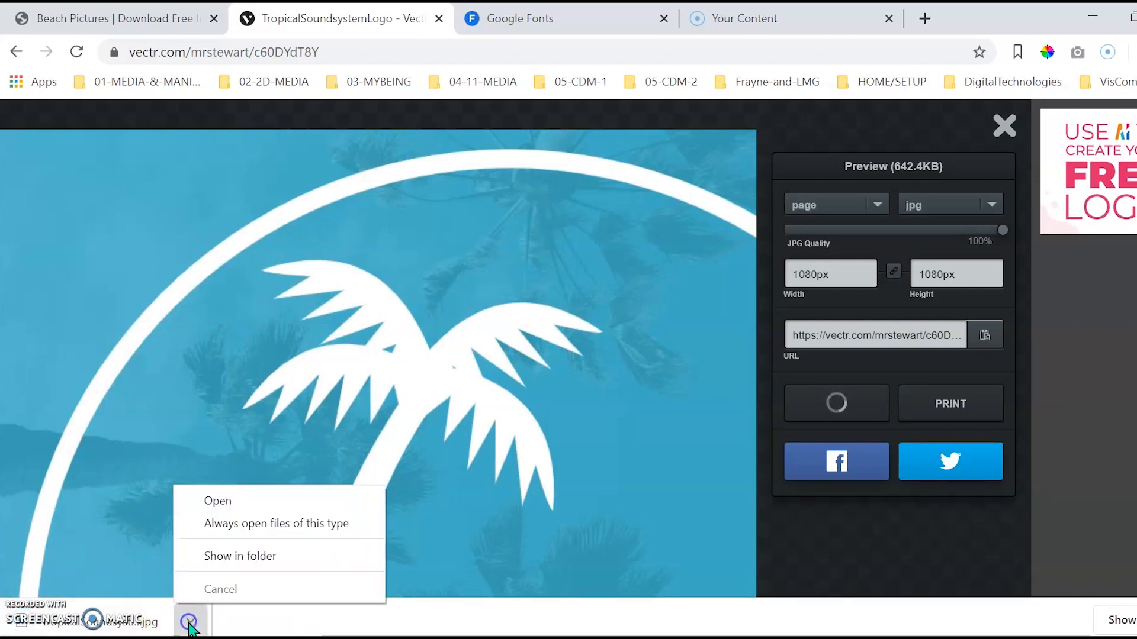
left_click(217, 502)
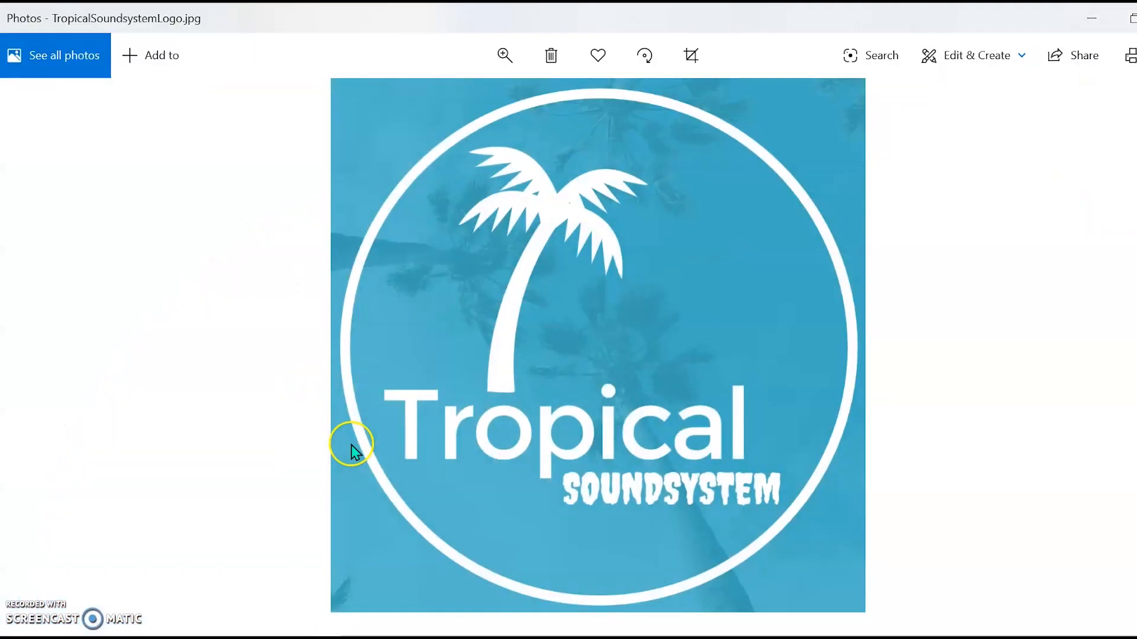